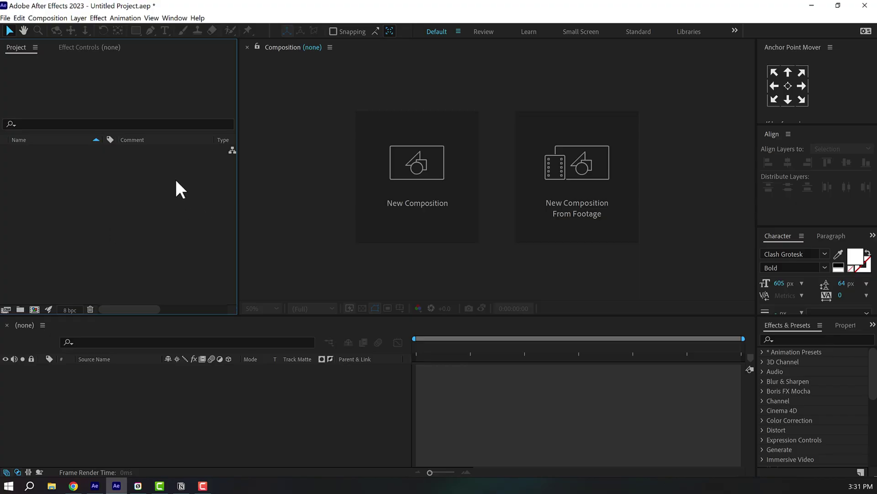
Step: Create a composition named Title_01 at 3840 x 1080 px, 30 frames per second, with a 10-second duration
click(437, 182)
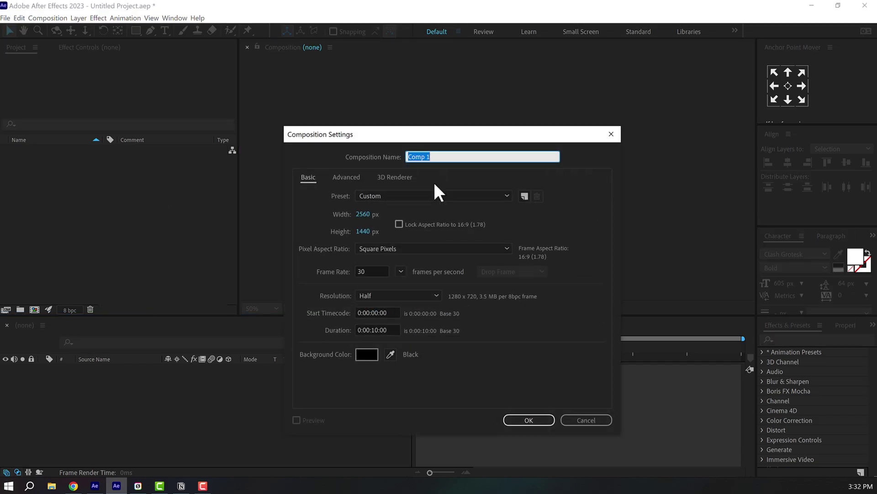
text(Title_01)
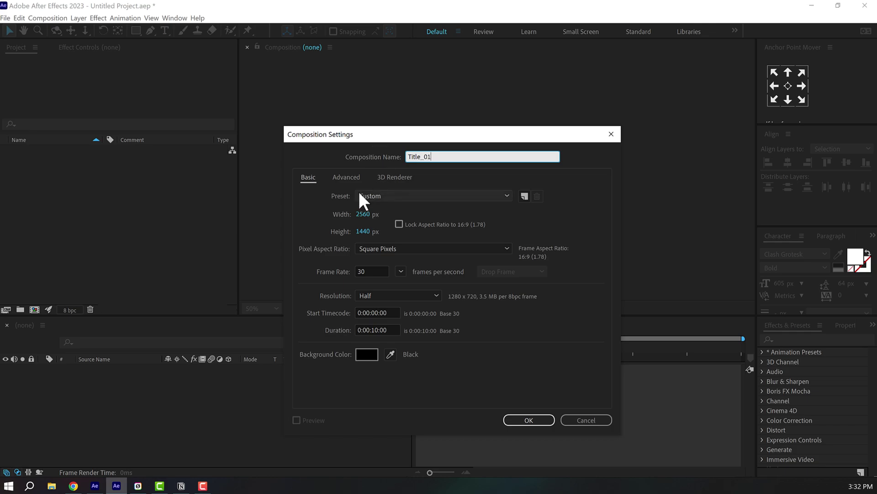
click(363, 215)
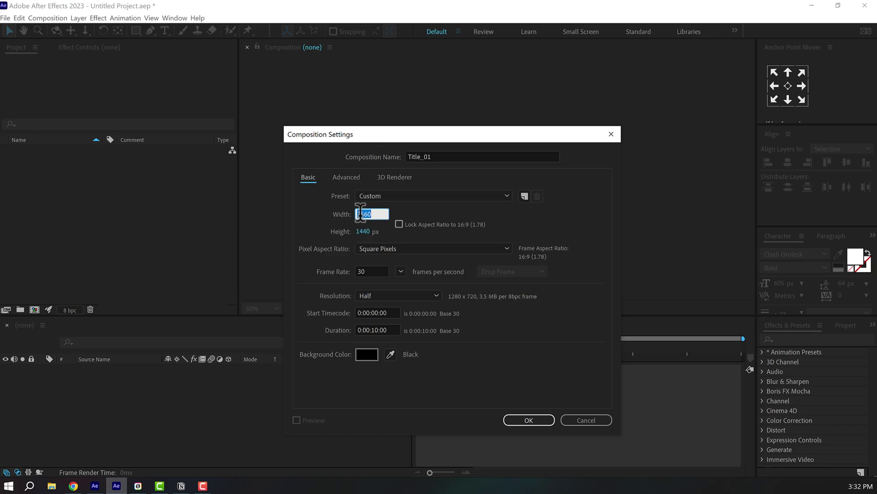
text(3840)
click(358, 227)
text(1080)
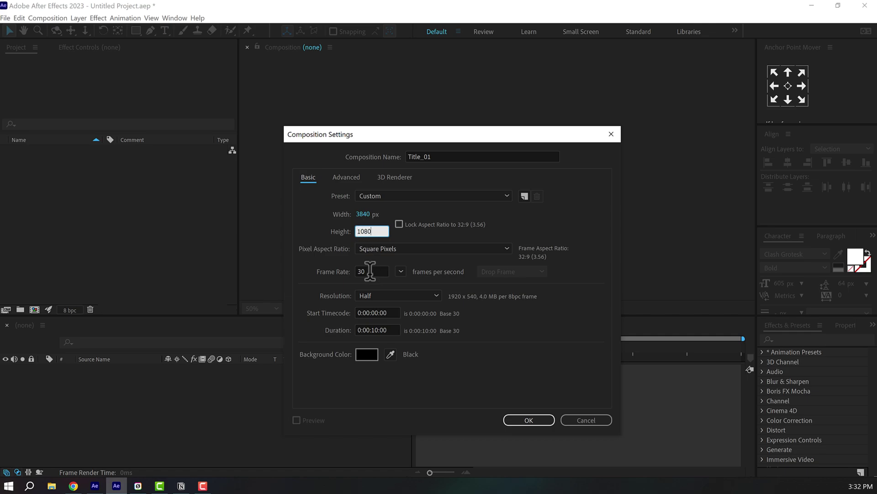
click(370, 271)
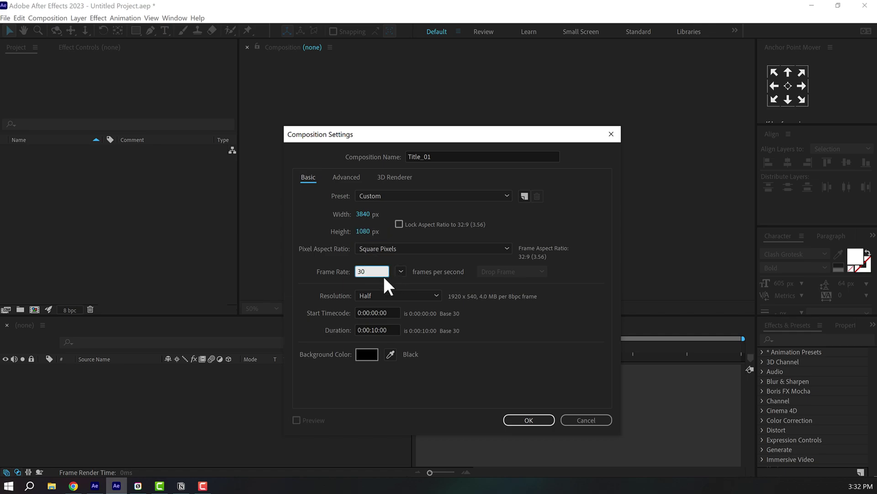
click(376, 330)
click(526, 420)
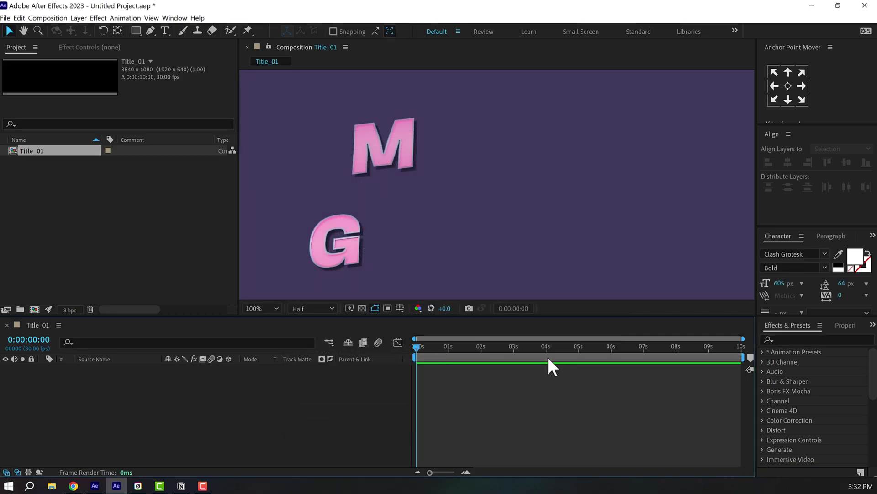
Step: Add a text layer reading MOTION and centre it horizontally and vertically in the composition
key(ctrl+t)
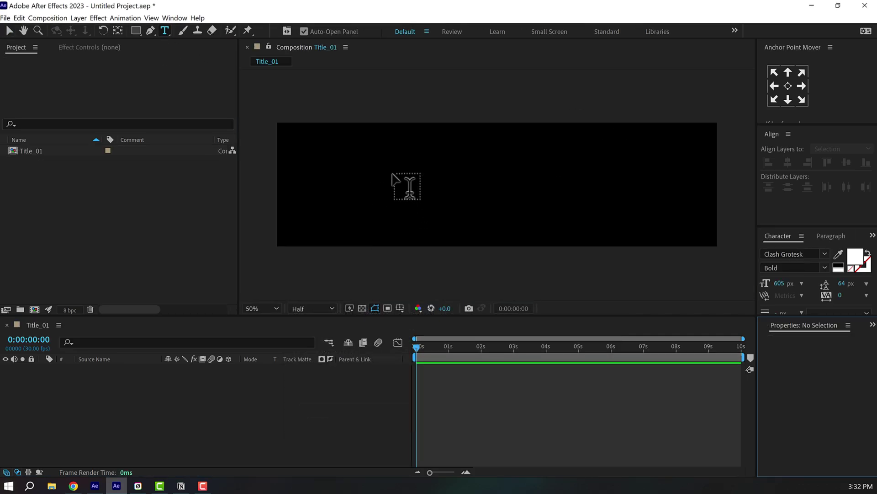
click(393, 183)
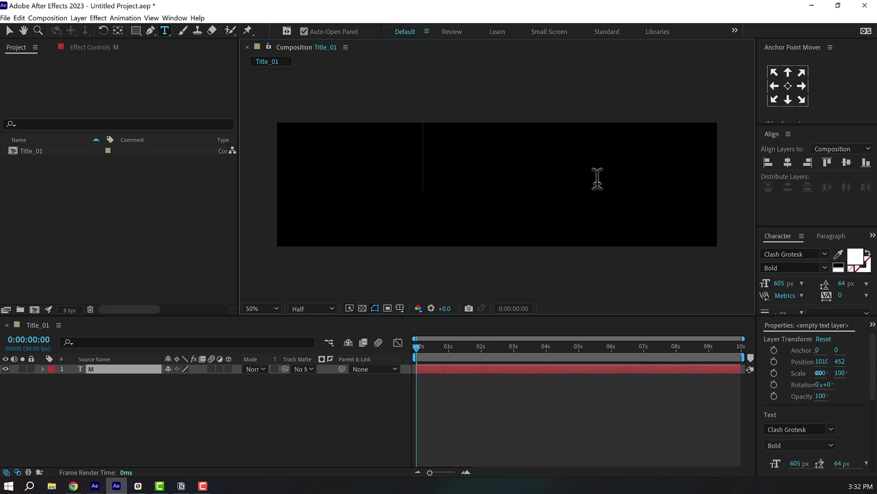
text(MOTIONS)
key(BackSpace)
key(Escape)
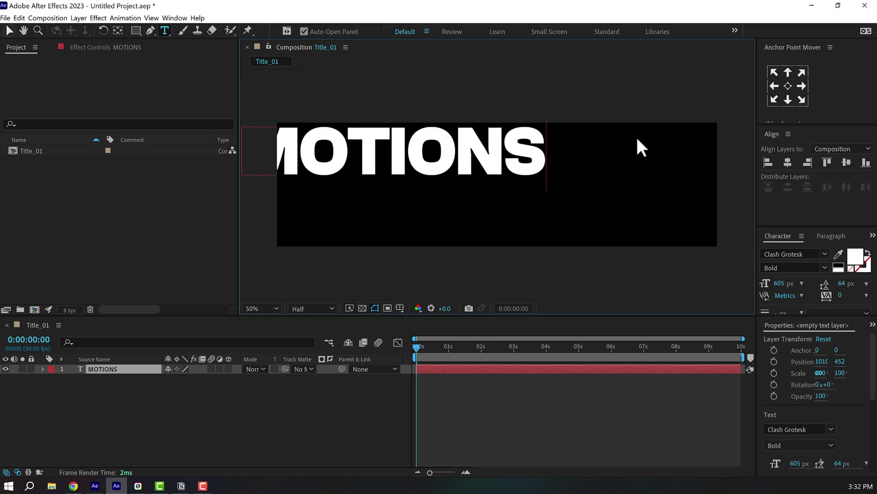
click(787, 162)
click(846, 163)
click(770, 325)
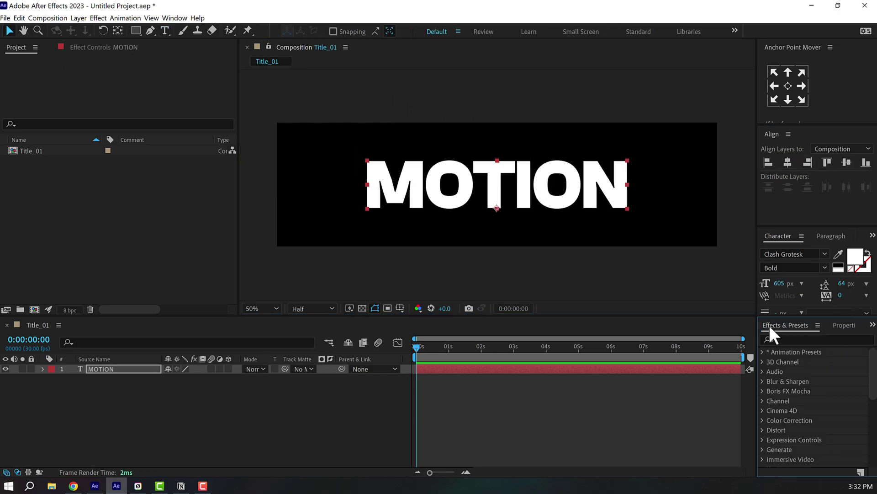
click(383, 202)
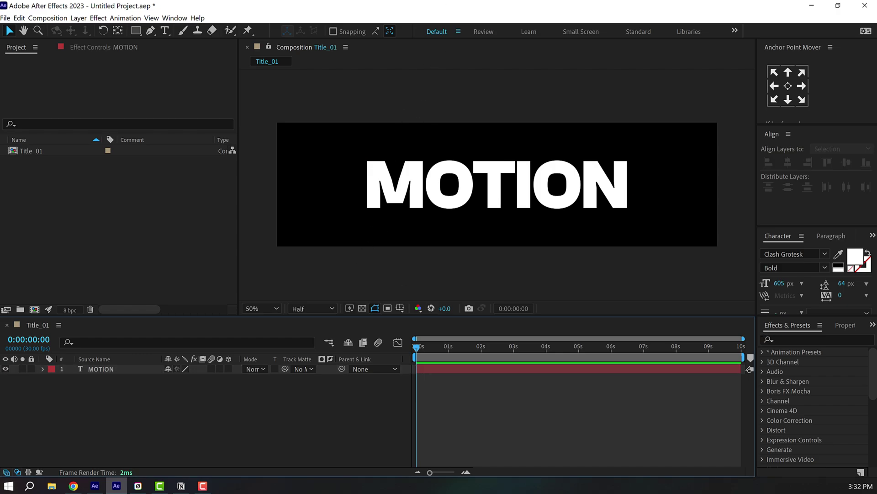
key(alt+Tab)
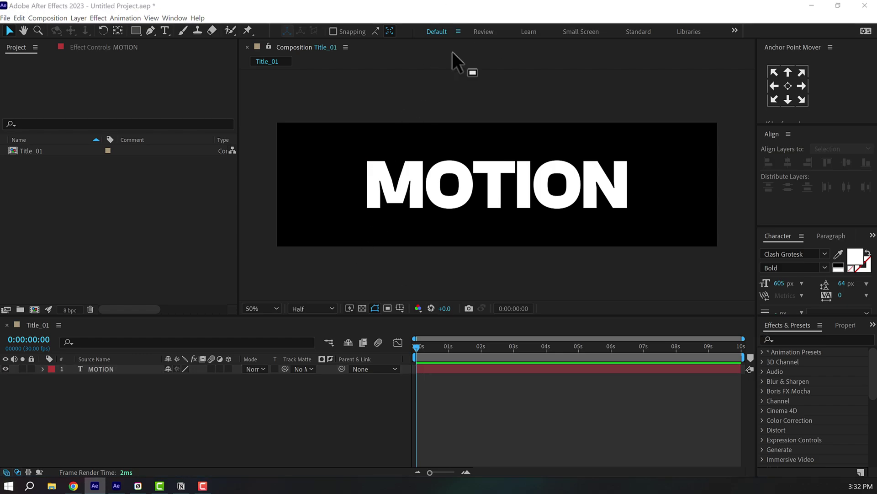
Step: Add a text animator with Position to the MOTION layer and include the Opacity property in it
click(49, 376)
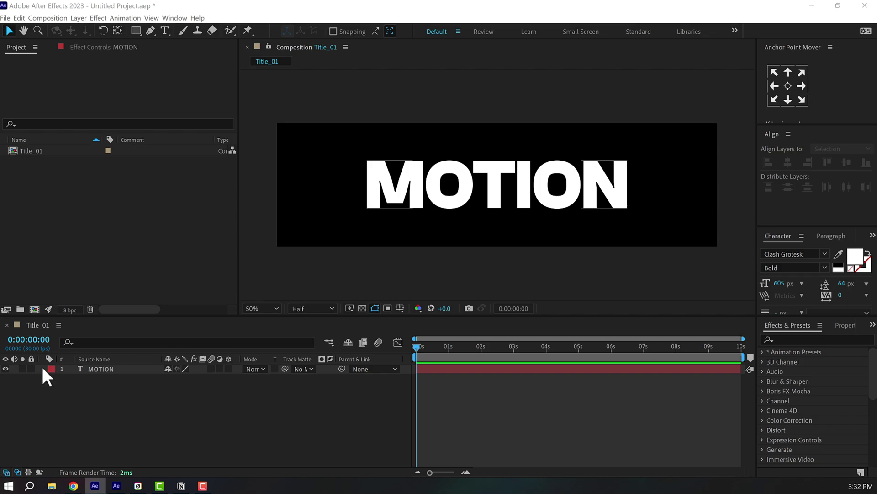
click(43, 369)
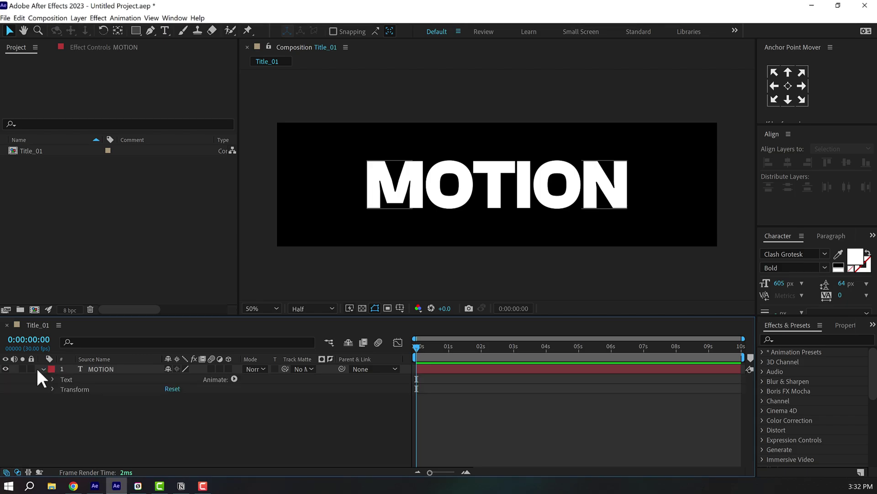
click(235, 379)
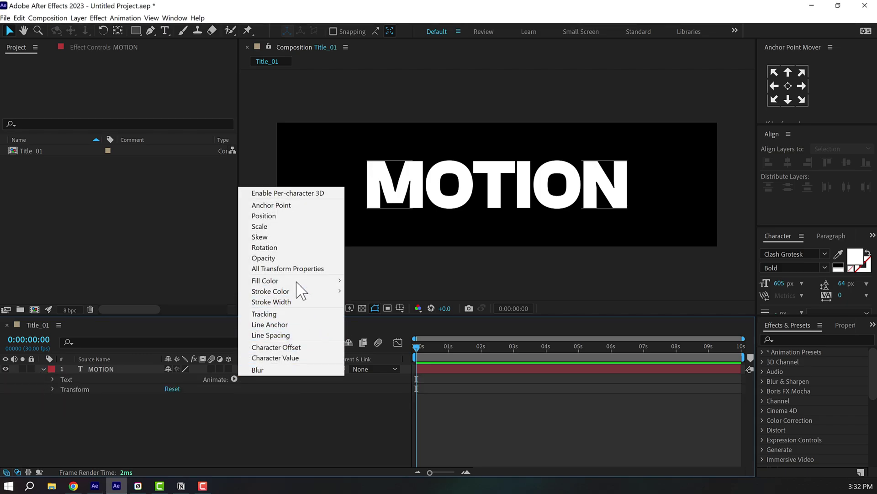
click(280, 216)
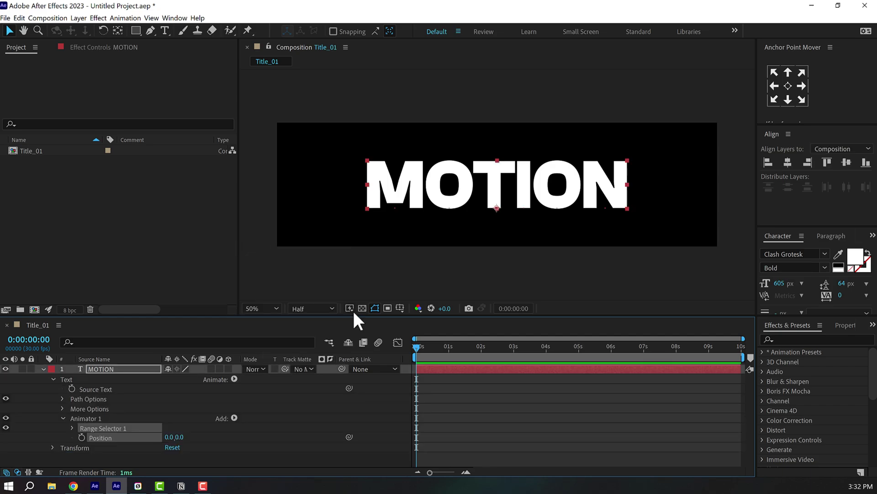
click(233, 417)
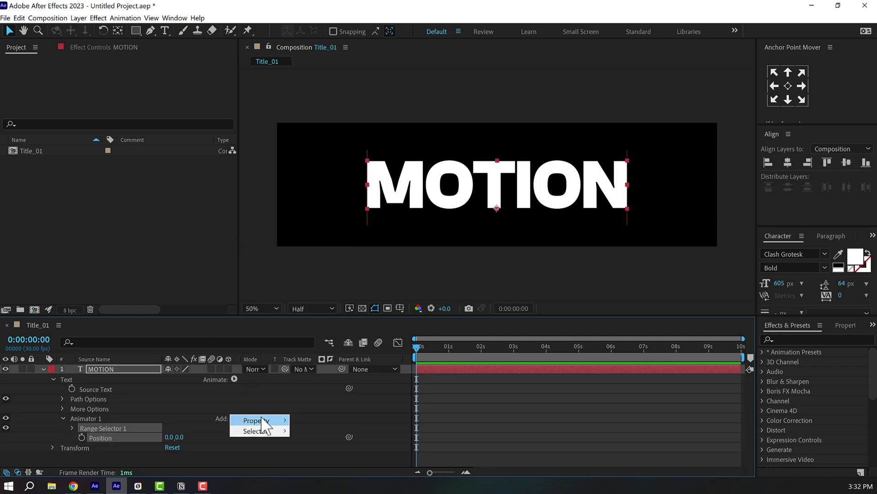
mouse_move(262, 417)
click(315, 308)
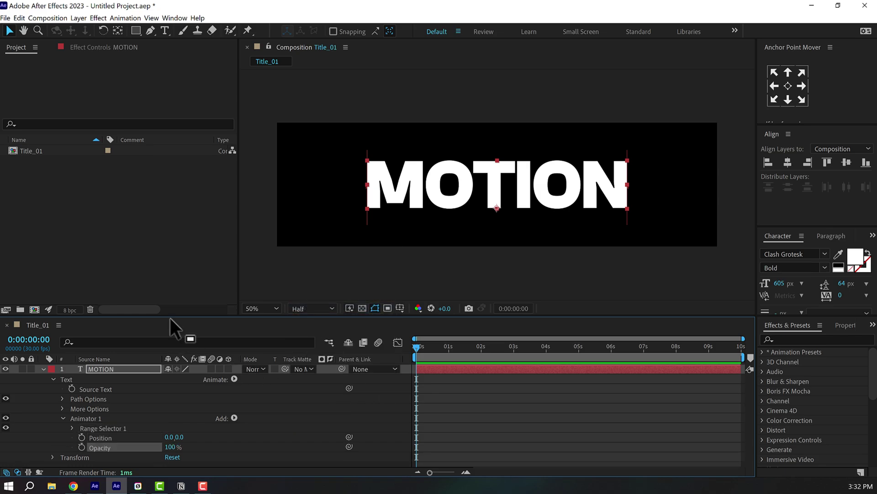
Step: Set Animator 1's vertical Position to -150 and its Opacity to 0%
drag(172, 316, 174, 230)
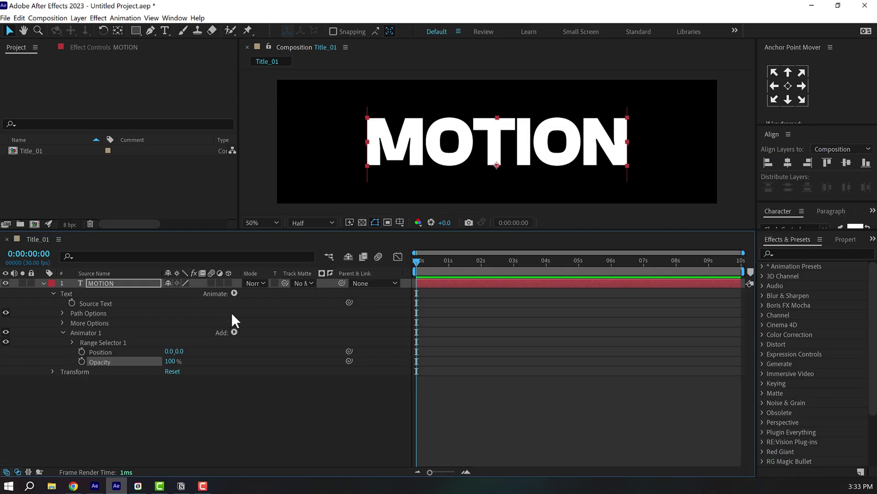
click(178, 350)
text(-150)
key(Return)
click(168, 361)
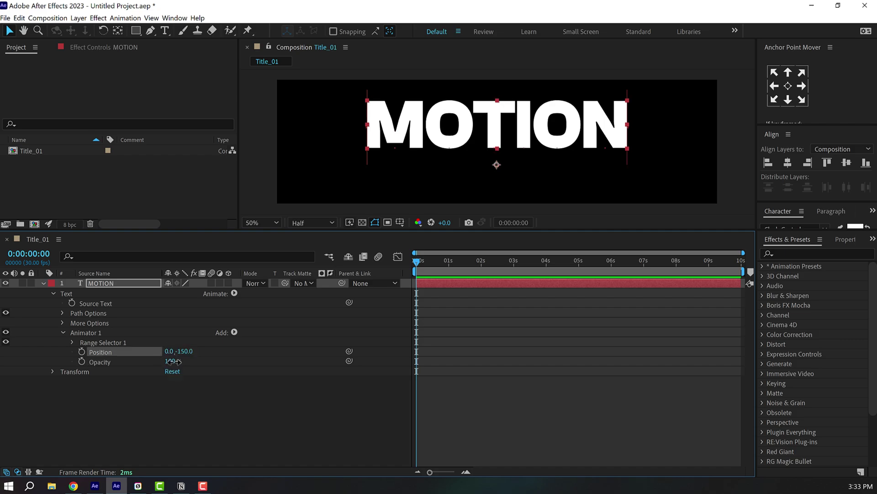
text(0)
key(Return)
Step: Keyframe Range Selector 1's Start in Animator 1 from 0% at 0 seconds to 100% at 2 seconds
click(72, 343)
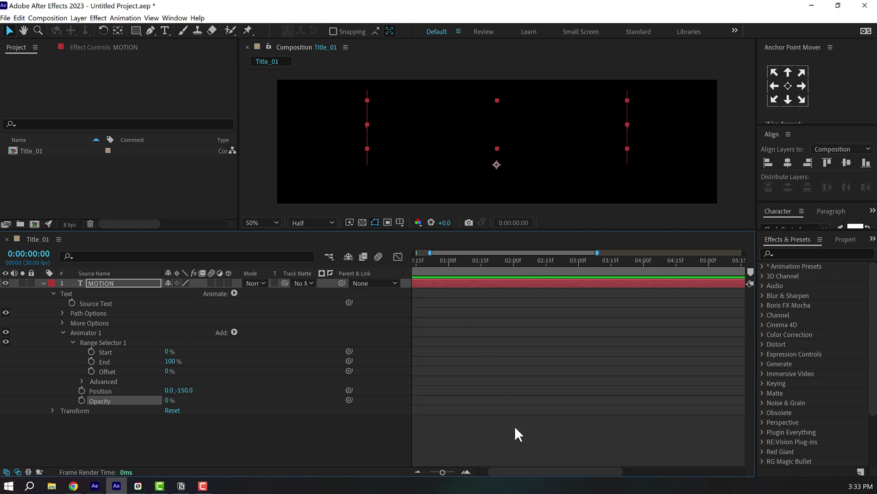
click(442, 472)
click(92, 352)
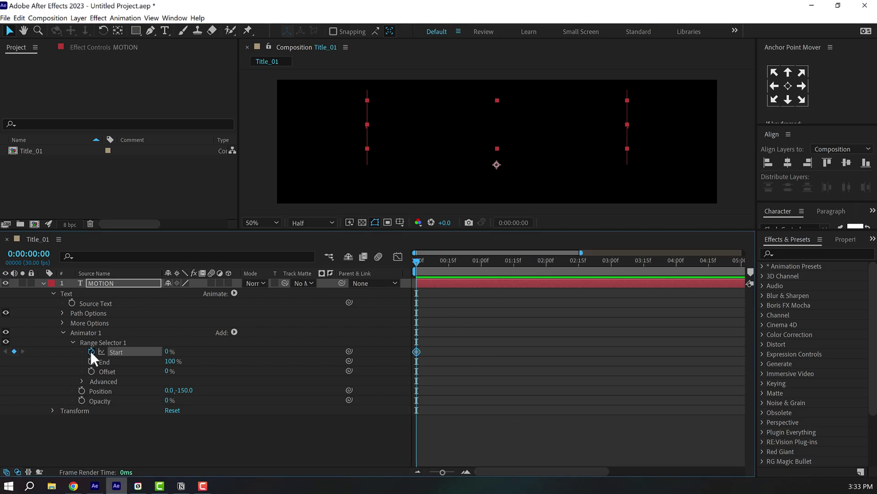
drag(475, 266, 546, 268)
click(168, 351)
text(100)
key(Return)
Step: Apply Easy Ease to both Start keyframes of Range Selector 1
drag(604, 340, 384, 378)
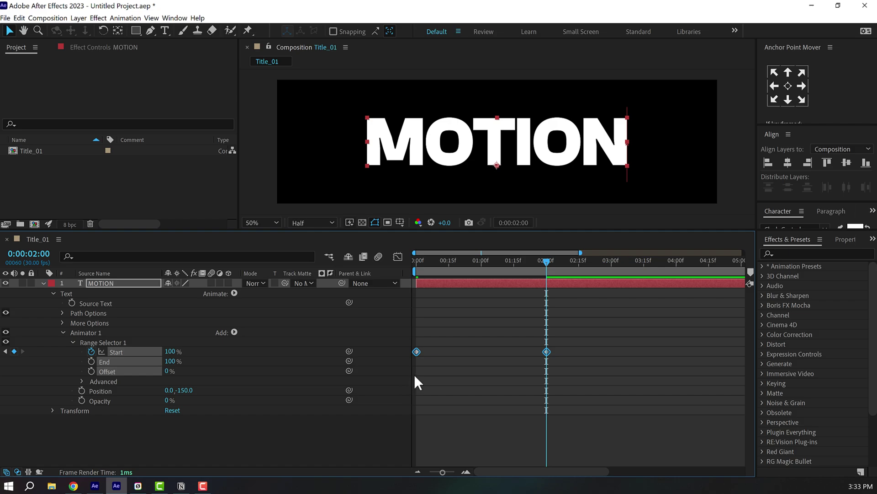
right_click(417, 350)
mouse_move(510, 344)
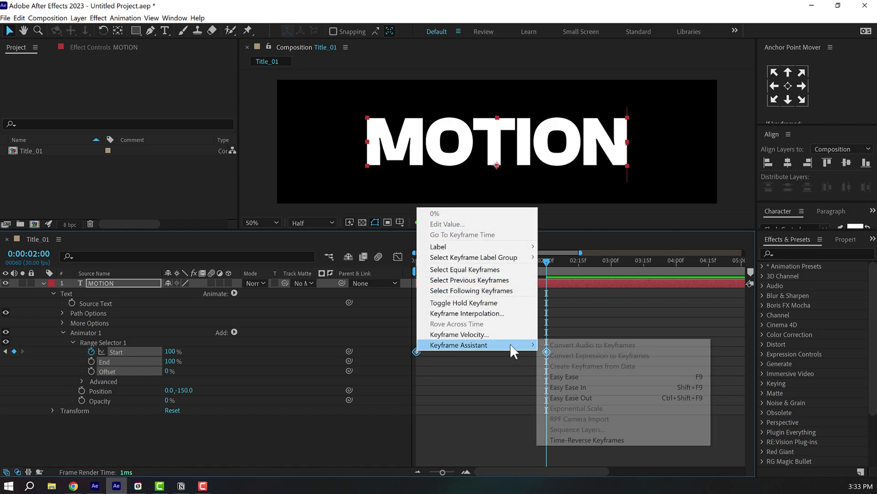
click(574, 377)
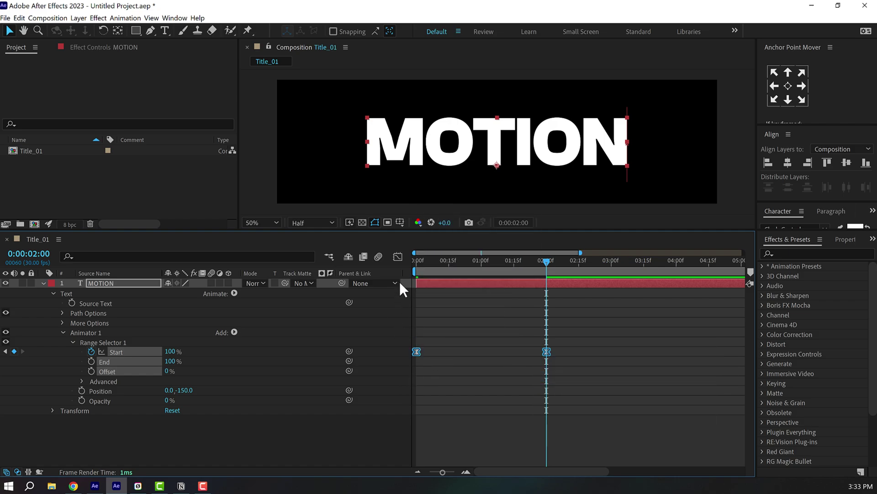
Step: Reshape the Start keyframes' speed graph to peak early with a long slowdown, preview the animation and return to the layer view
click(399, 256)
right_click(571, 327)
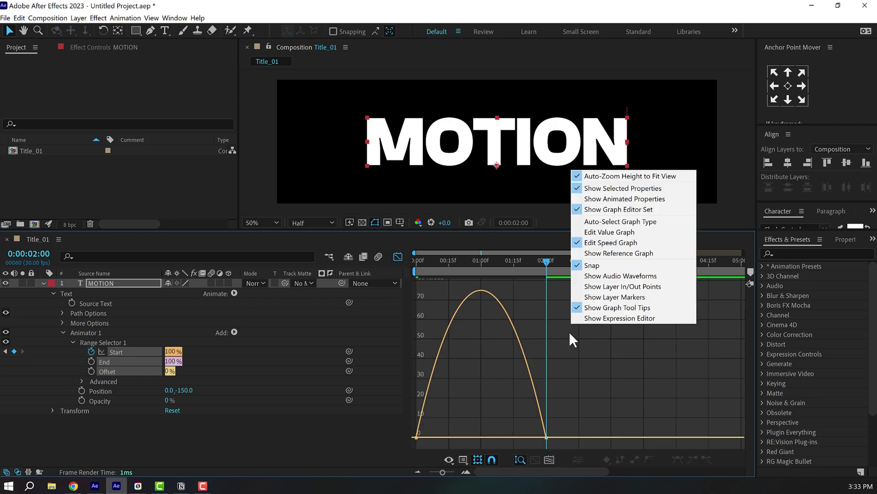
drag(564, 408, 467, 436)
drag(438, 262, 375, 268)
key(space)
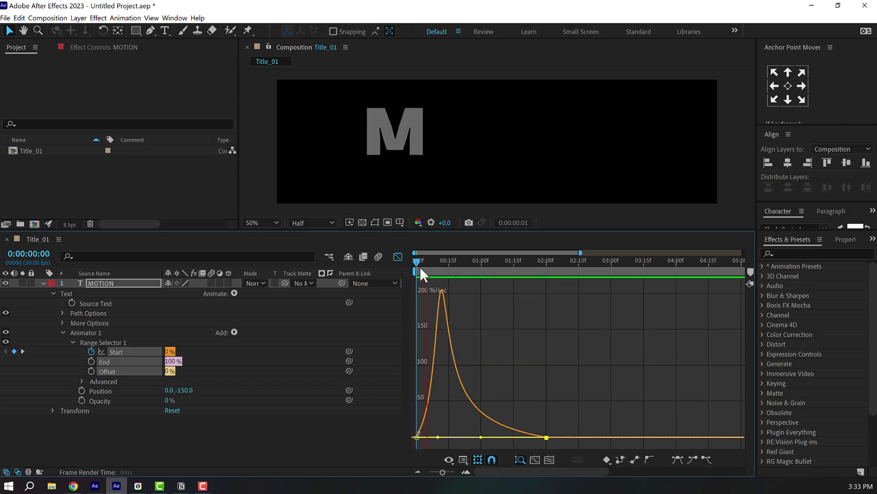
key(space)
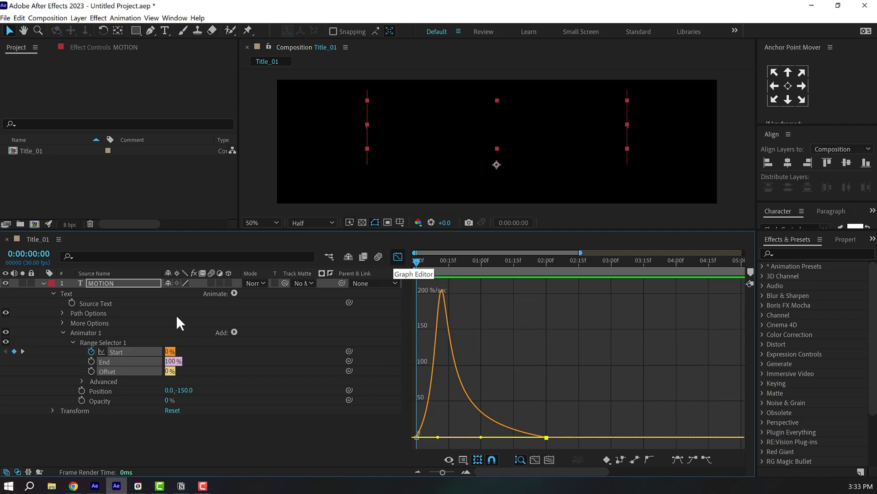
key(shift+F3)
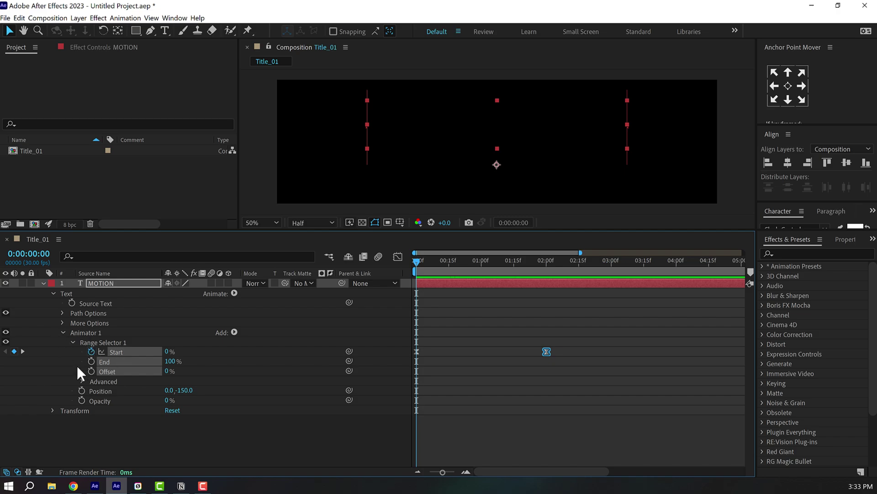
Step: Add a second Position animator to the text, set its vertical value to -50 and keyframe it at 0 seconds
click(63, 333)
click(234, 293)
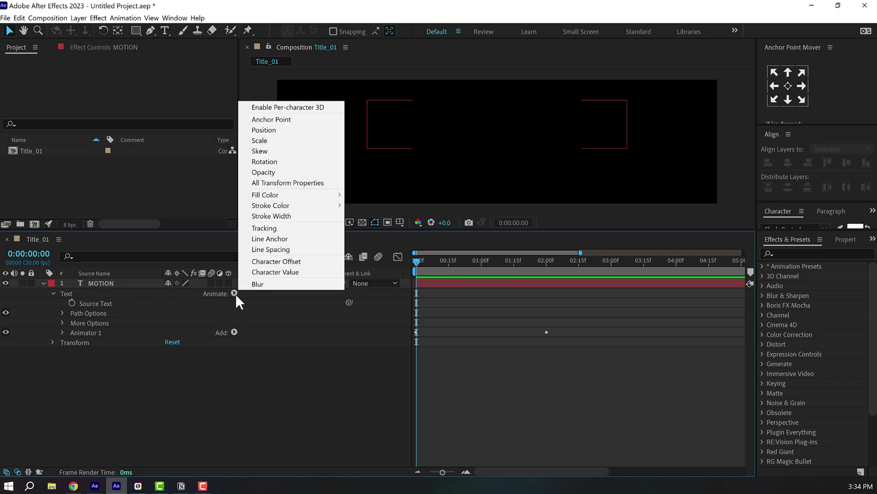
click(267, 129)
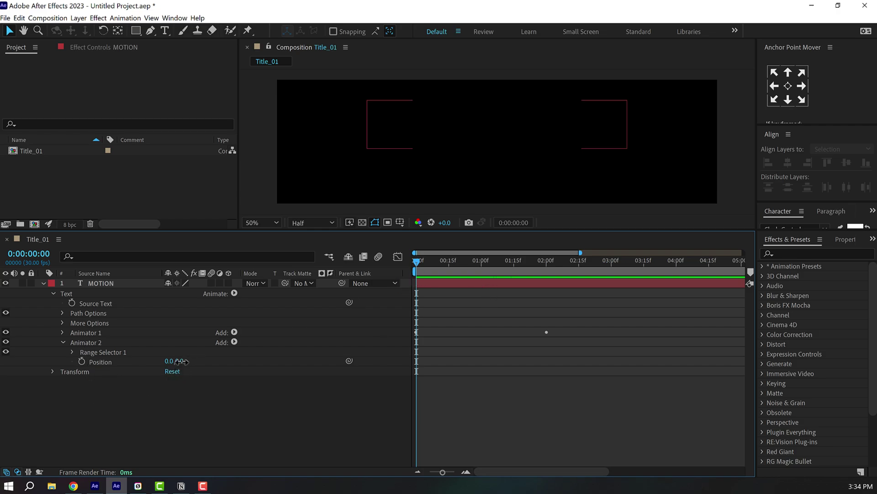
text(-50)
key(Return)
click(81, 360)
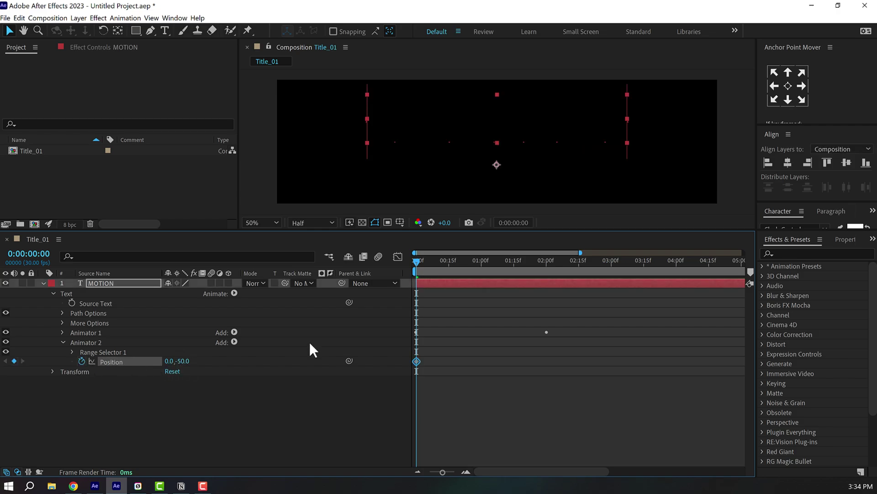
Step: Keyframe Animator 2's vertical Position at 0 at the 2-second mark
drag(537, 269, 546, 269)
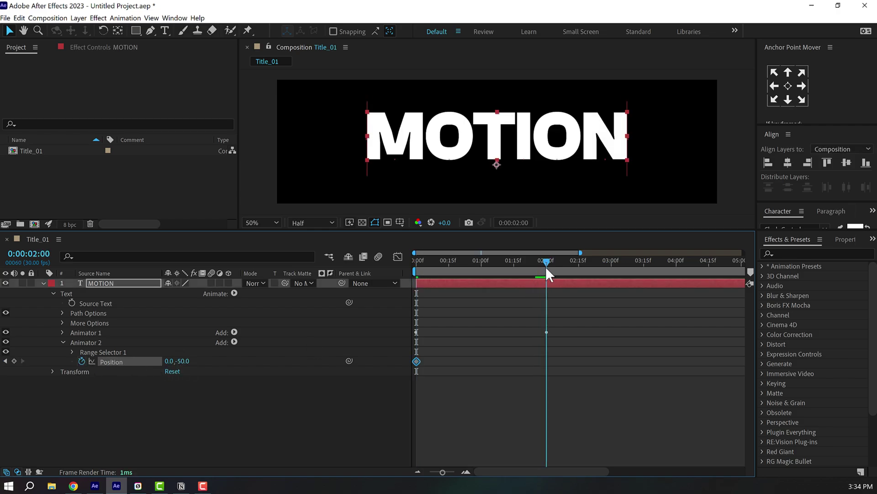
click(185, 361)
text(0)
key(Return)
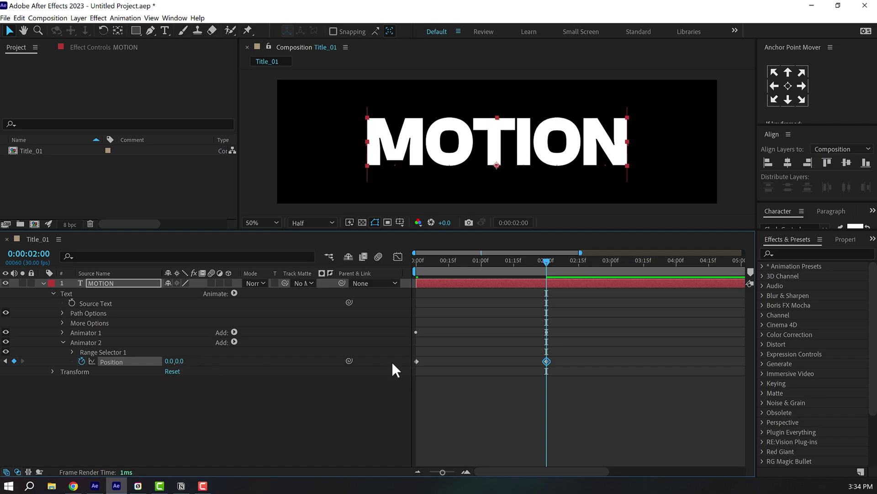
Step: Apply Easy Ease to both Position keyframes of Animator 2
drag(555, 357, 405, 369)
right_click(417, 361)
mouse_move(484, 356)
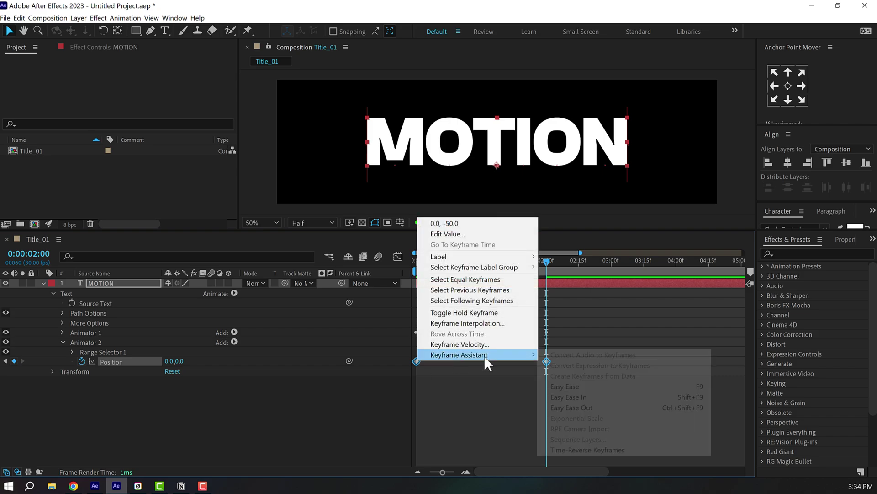
click(565, 386)
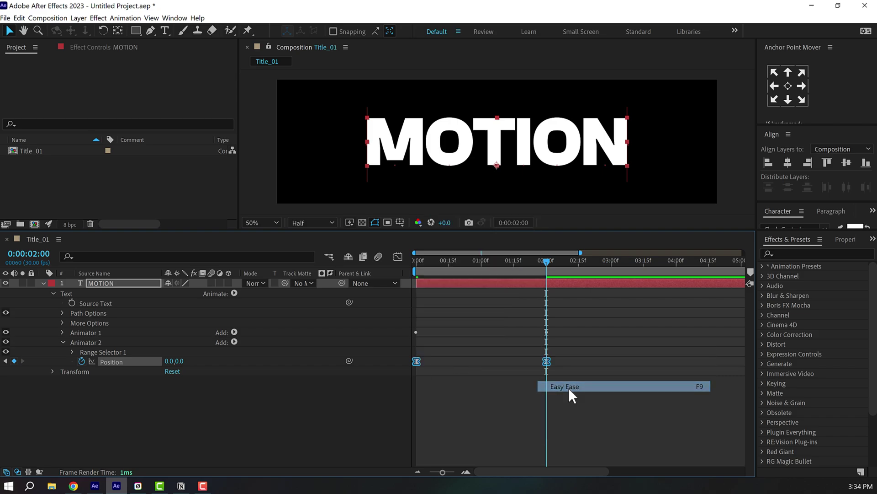
Step: Reshape the speed graph of Animator 2's Position keyframes to peak early with a long slowdown, preview the animation and collapse the text layer
click(398, 256)
drag(572, 417, 461, 432)
key(Home)
key(space)
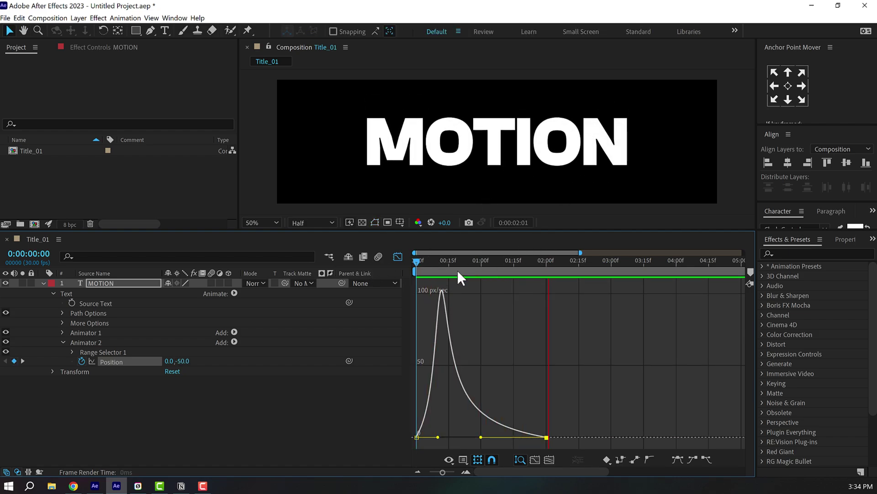
key(space)
click(398, 256)
key(space)
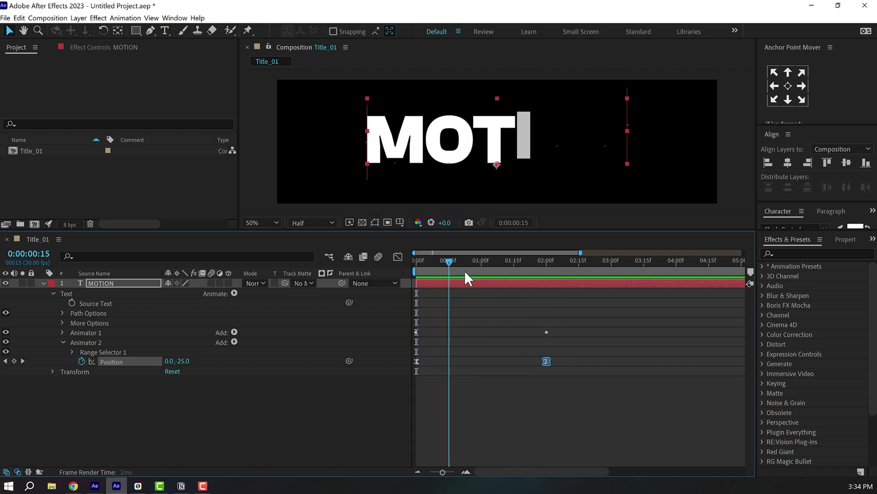
click(464, 270)
click(245, 283)
click(42, 283)
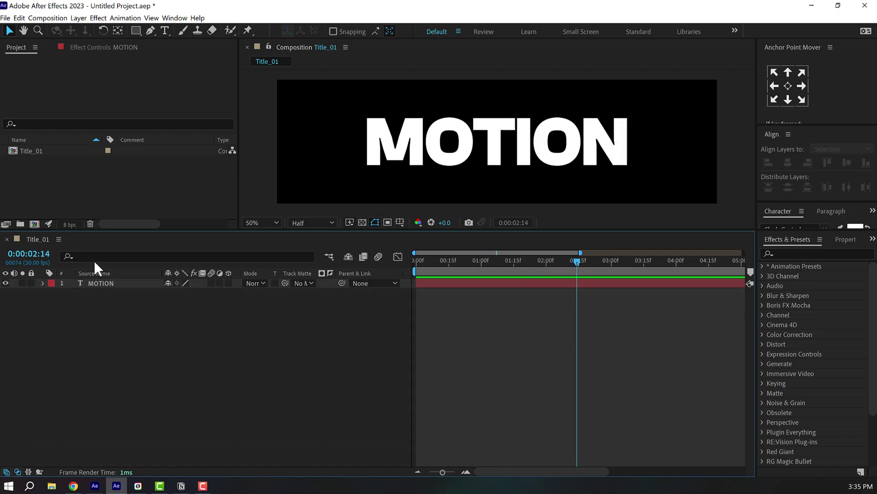
Step: Create a 3840 x 1080 composition named Animation_01 and place Title_01 in it as a layer
click(97, 179)
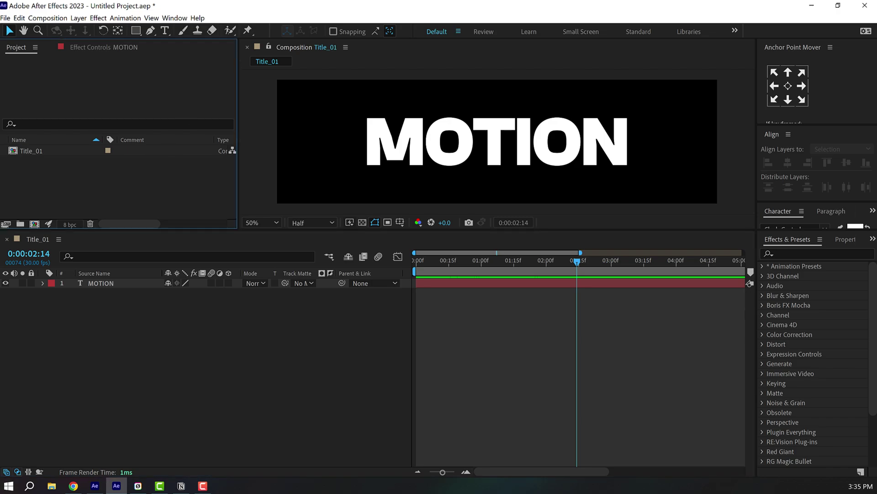
click(35, 224)
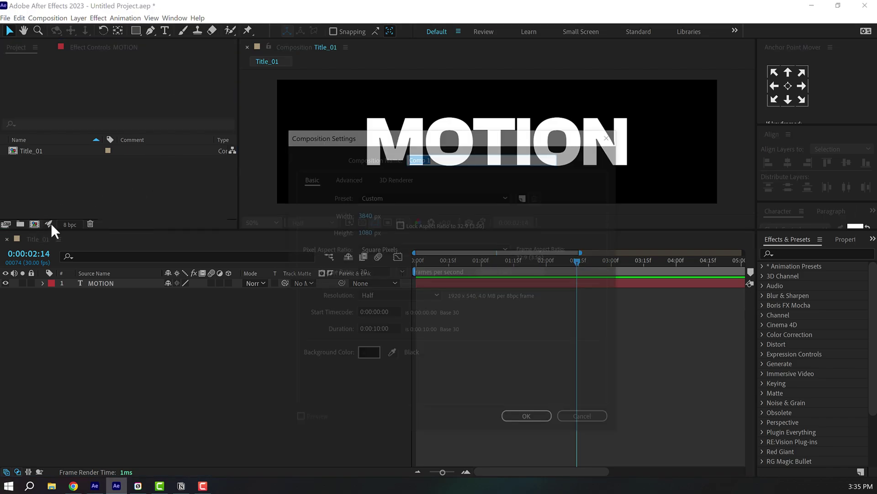
text(ANimatio)
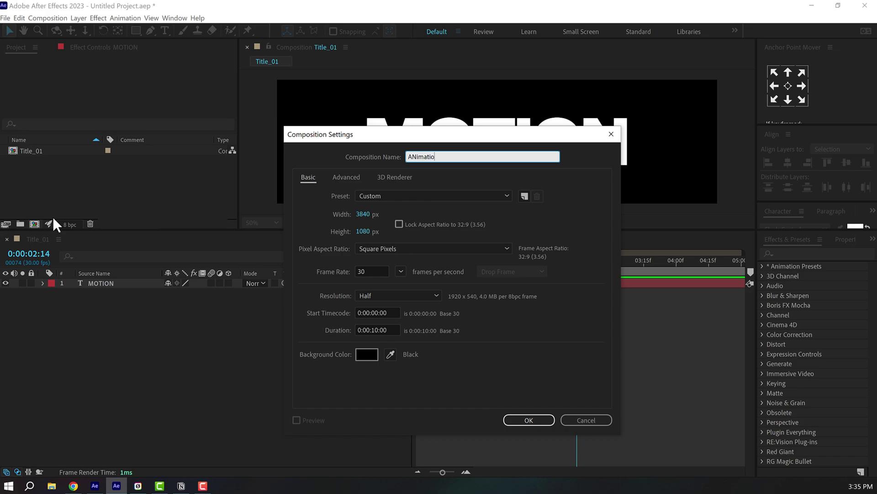
text(n_02)
key(Return)
drag(42, 162, 516, 322)
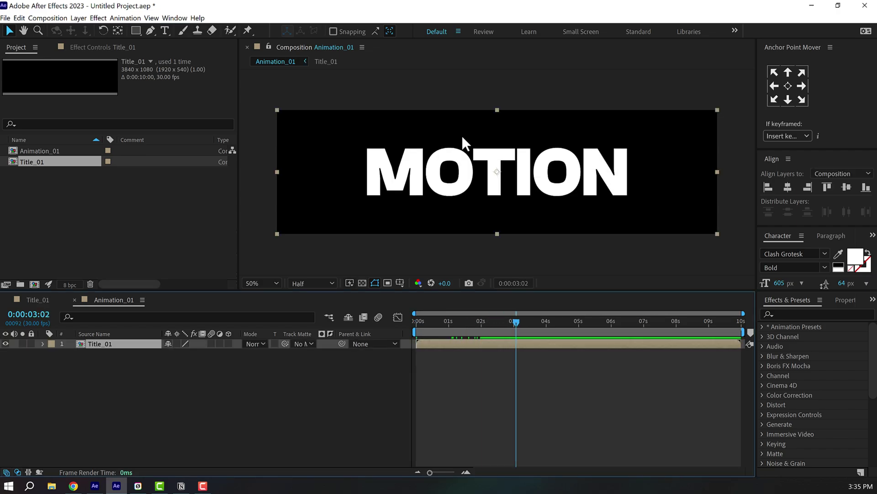
Step: Add a Fill effect to the Title_01 layer and set its color to light blue
click(795, 314)
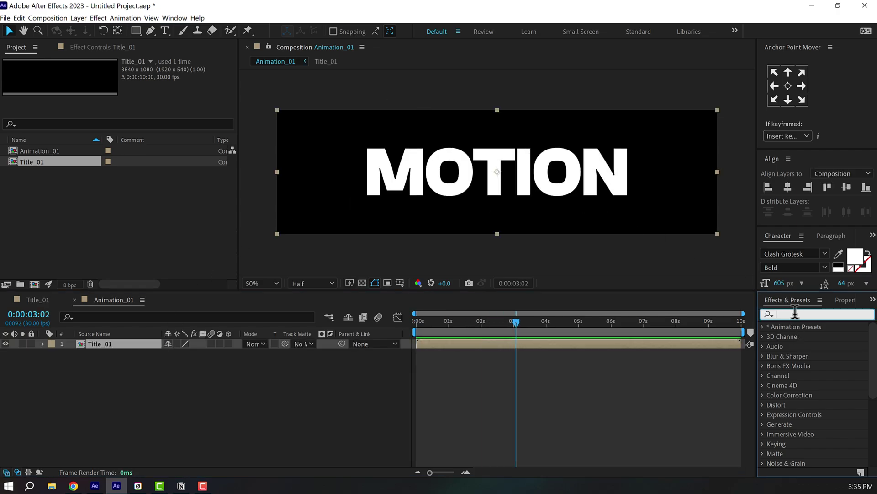
text(fill)
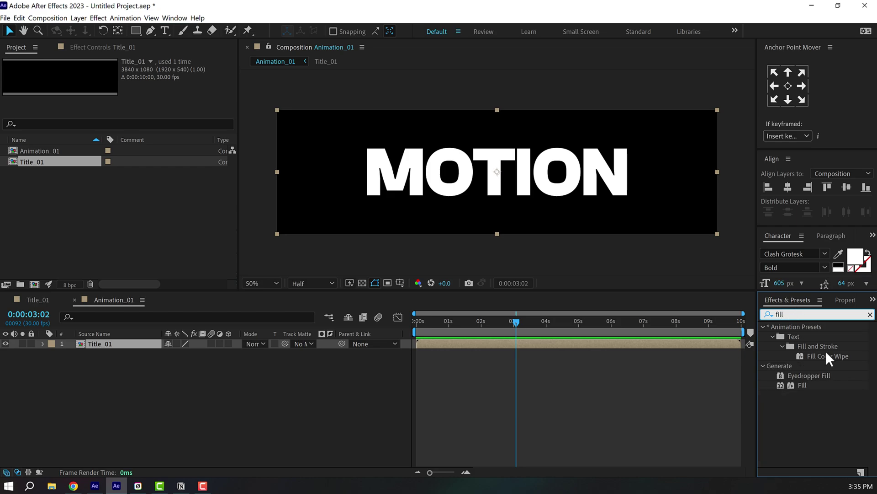
click(795, 384)
drag(800, 386, 434, 231)
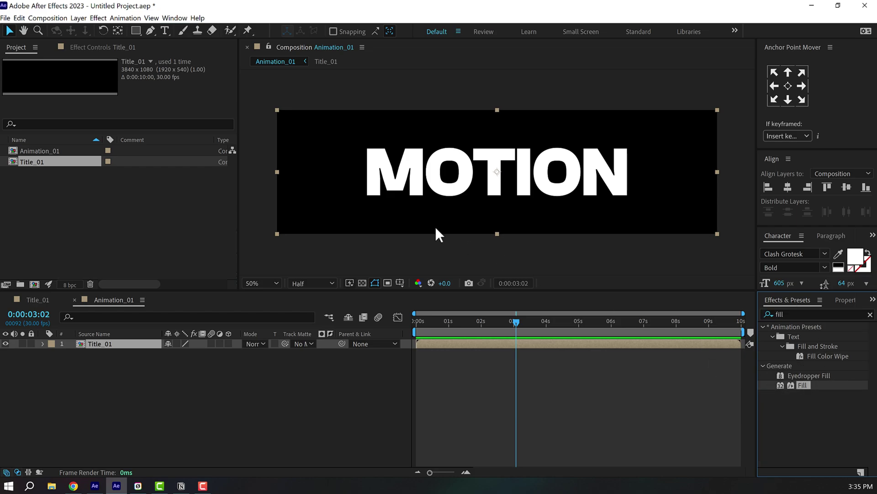
click(134, 100)
drag(360, 250, 366, 246)
drag(262, 196, 284, 183)
click(451, 184)
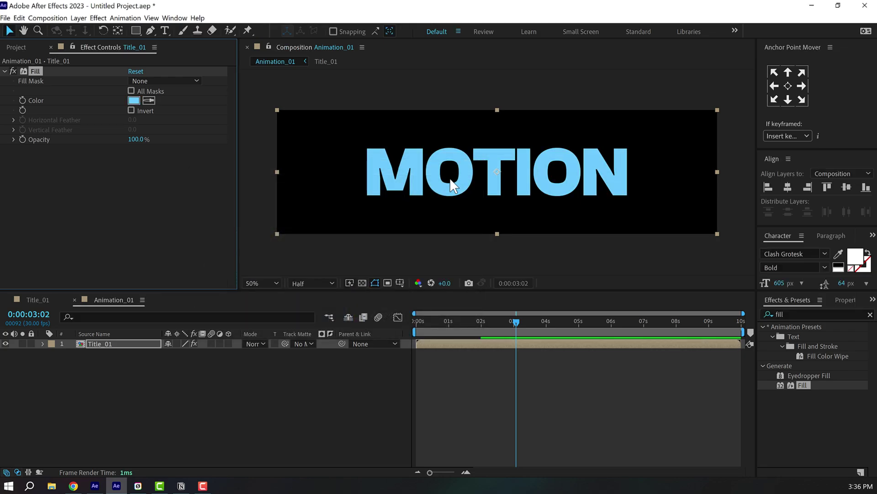
Step: Add a Minimax effect to Title_01 with a radius of 4 and the channel set to Alpha and Color
click(795, 314)
text(minim)
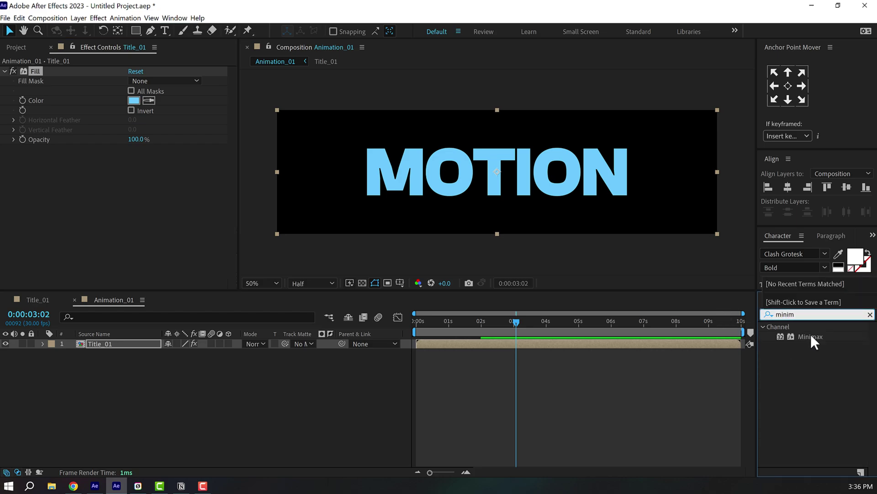
drag(811, 334, 131, 345)
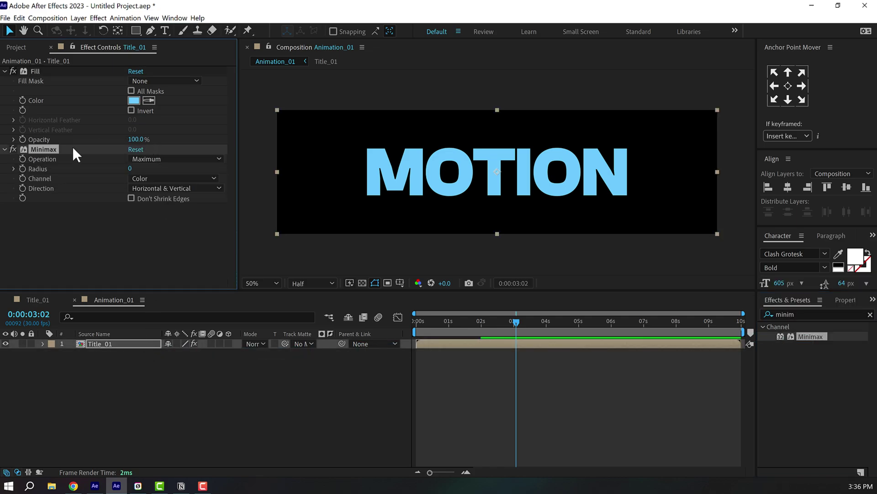
click(131, 169)
key(Return)
click(151, 177)
click(167, 199)
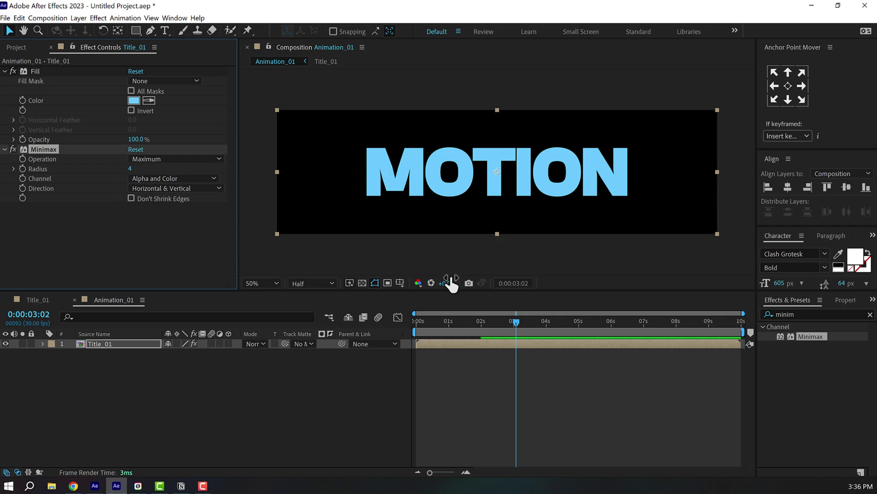
Step: Add a Set Matte effect to Title_01 with Invert Matte enabled, and scrub through the outlined title
click(803, 315)
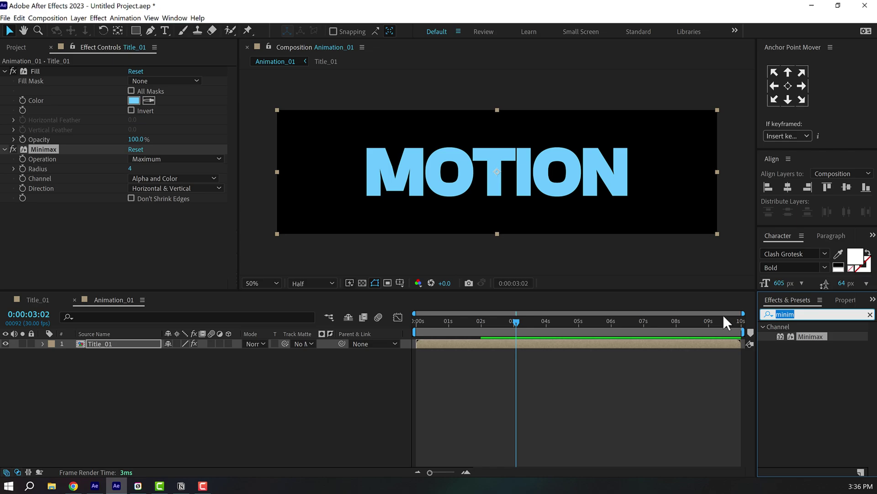
text(set)
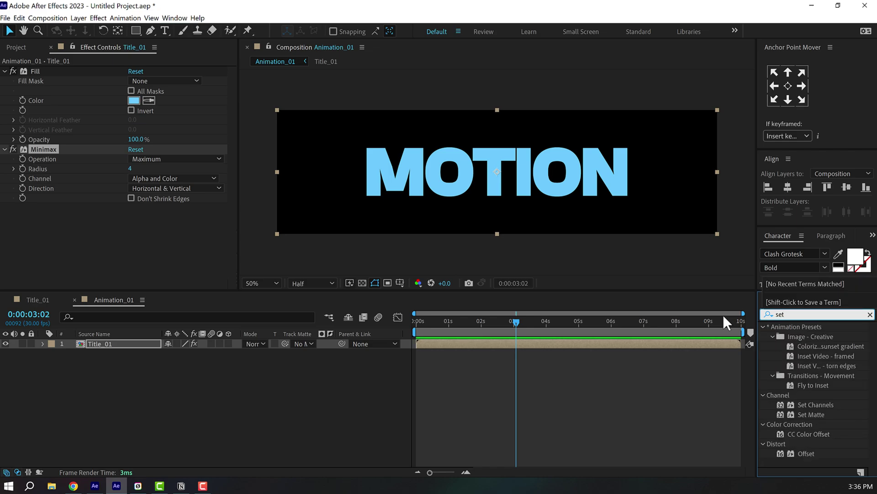
text( m)
double_click(813, 336)
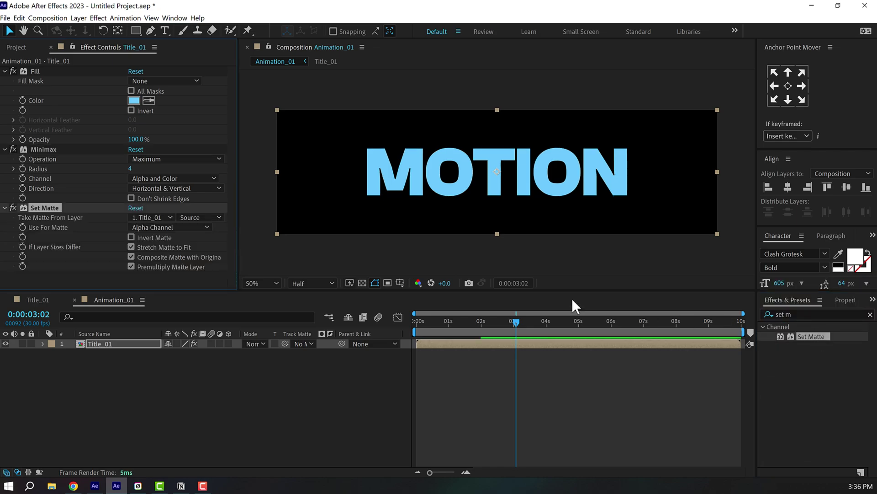
click(131, 237)
drag(452, 324, 496, 328)
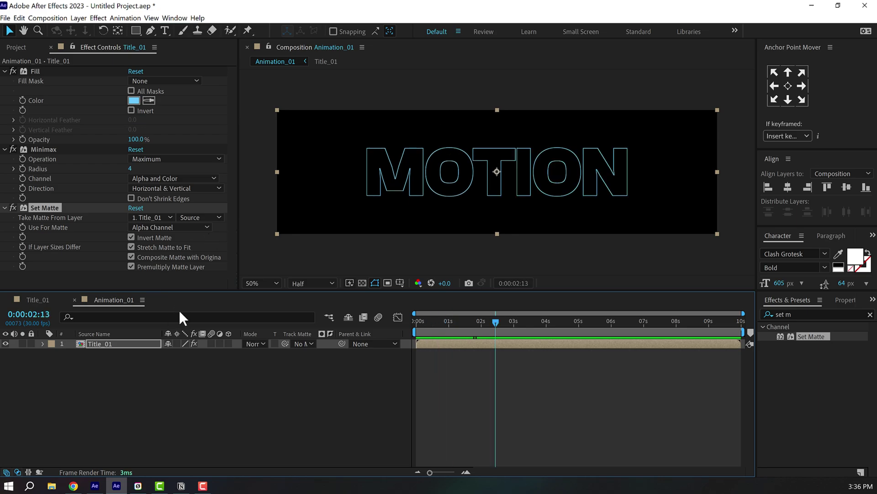
Step: Add an adjustment layer above Title_01 and name it Extrude
click(131, 378)
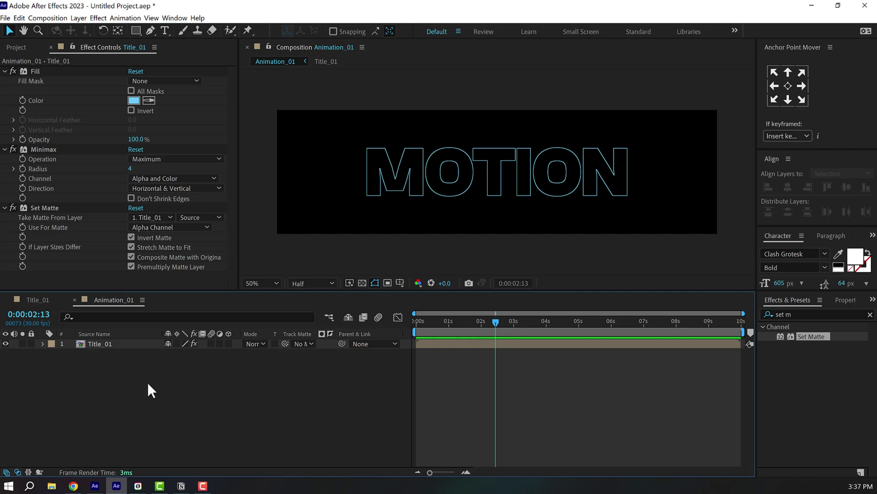
right_click(148, 384)
mouse_move(264, 280)
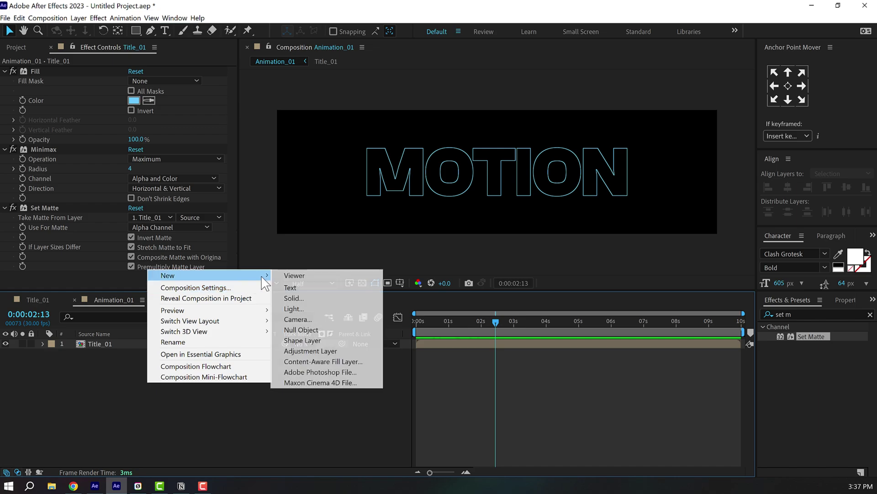
click(309, 351)
key(Return)
text(Extrude)
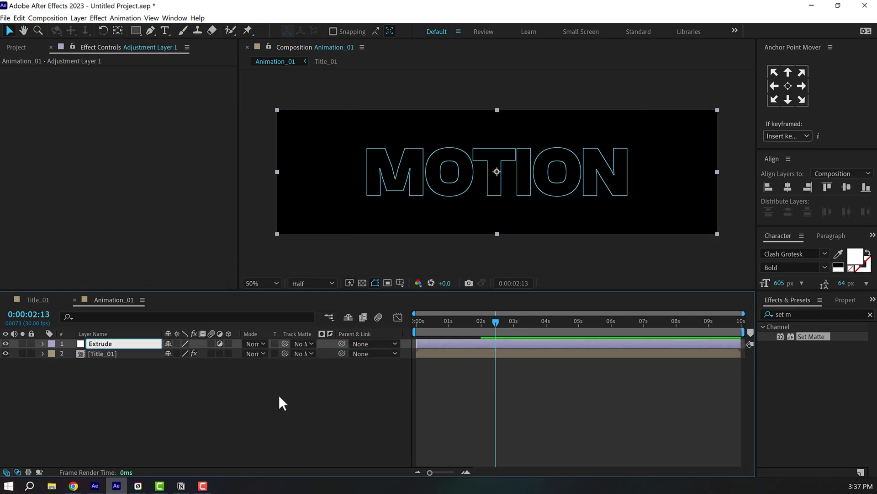
key(Return)
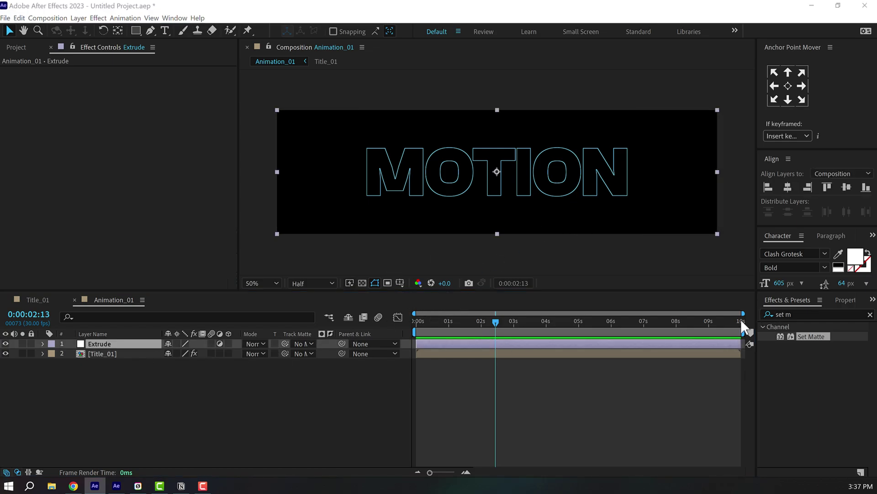
Step: Add a Transform effect from the Distort group to the Extrude layer and set its rotation to -308°
key(ctrl+5)
text(tr)
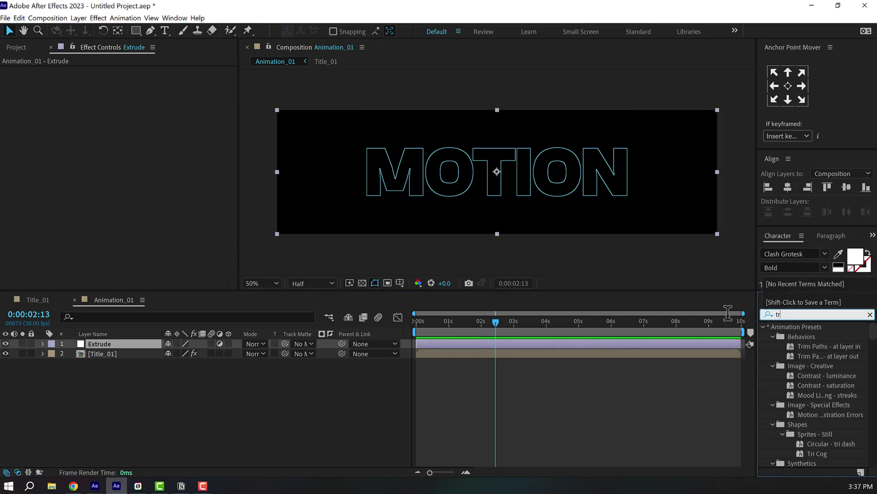
text(ans)
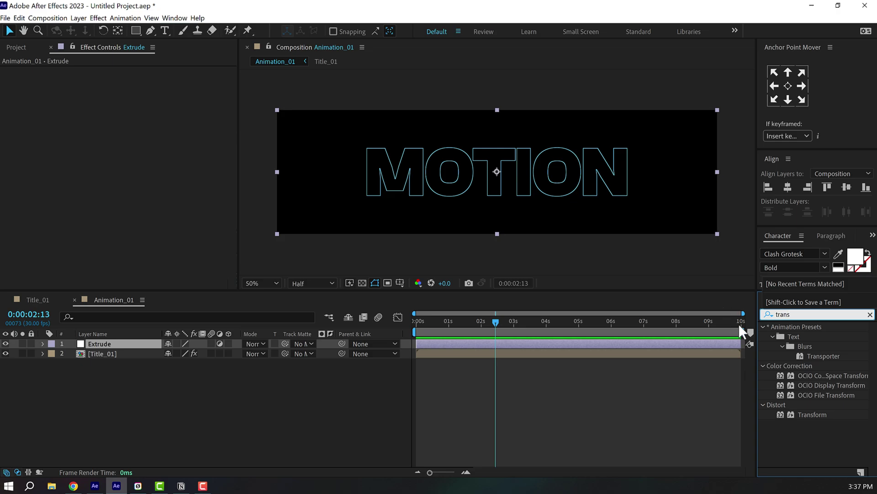
double_click(807, 413)
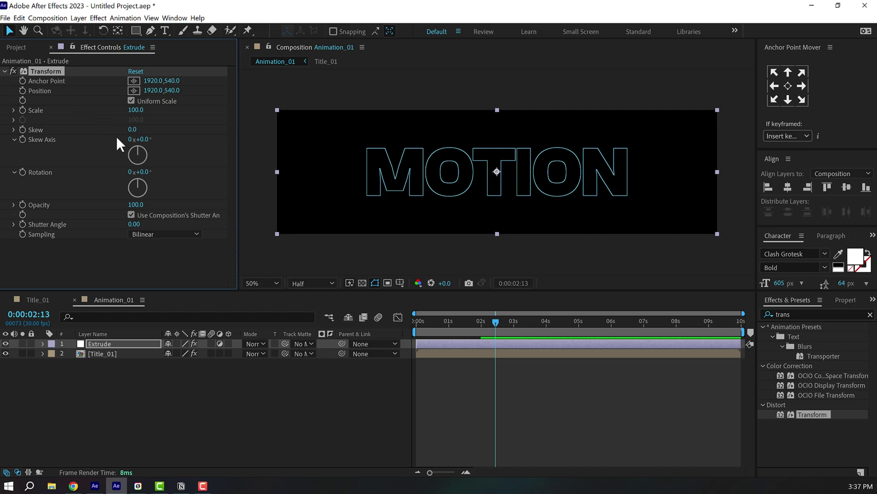
click(144, 172)
text(-308)
click(207, 183)
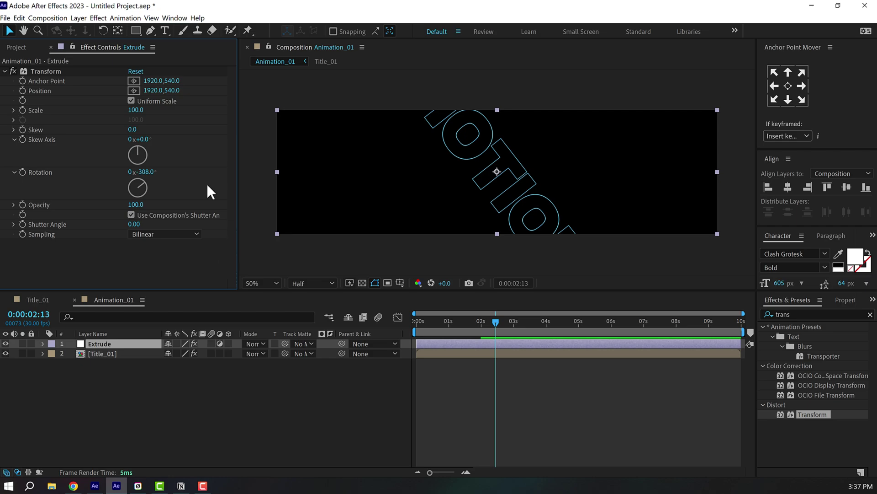
Step: Set the Transform effect's anchor point to 2457, 1080
click(172, 81)
text(1080)
key(Return)
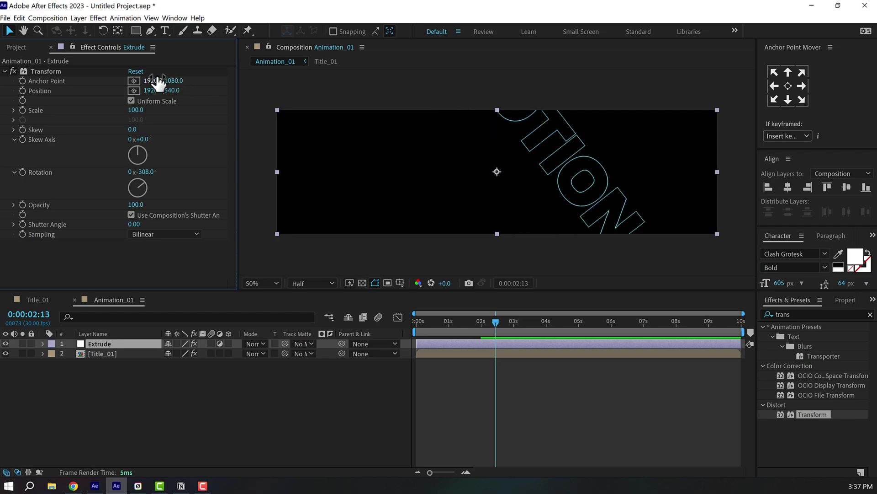
click(153, 81)
text(25)
text(57)
key(Return)
Step: Match the Transform effect's position to its anchor point at 2457, 1080
click(151, 82)
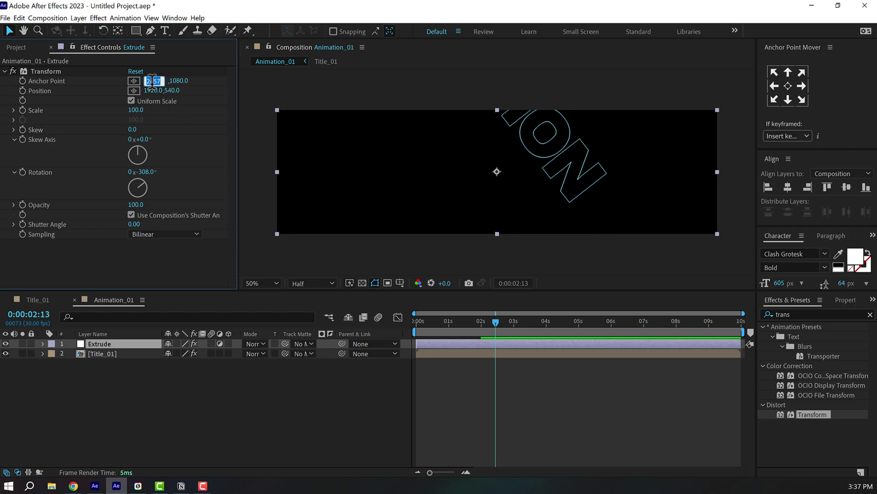
key(Return)
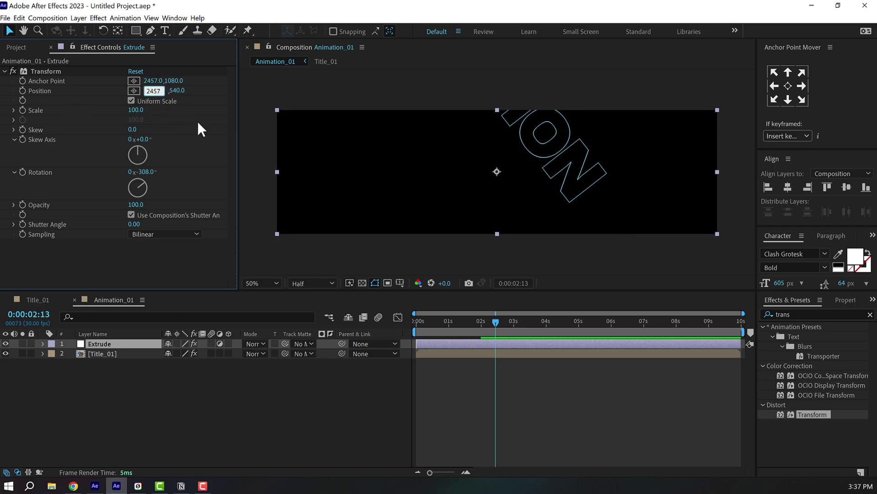
text(2457)
key(Return)
click(177, 90)
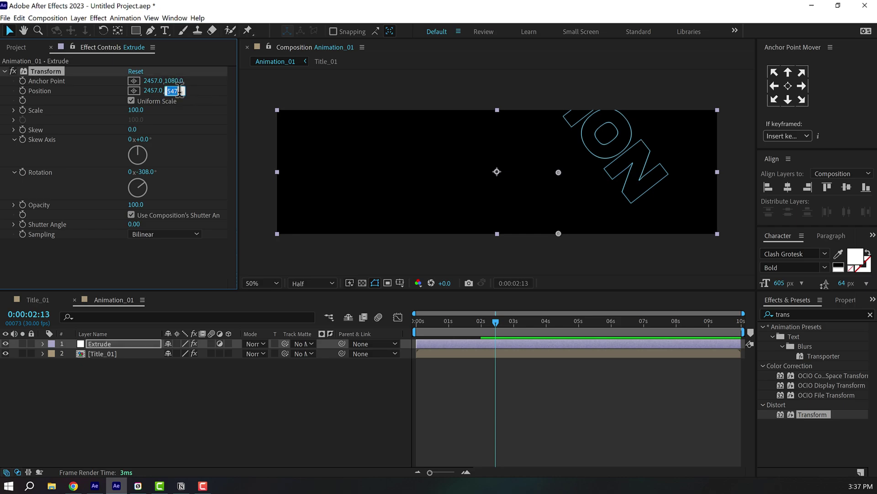
key(Return)
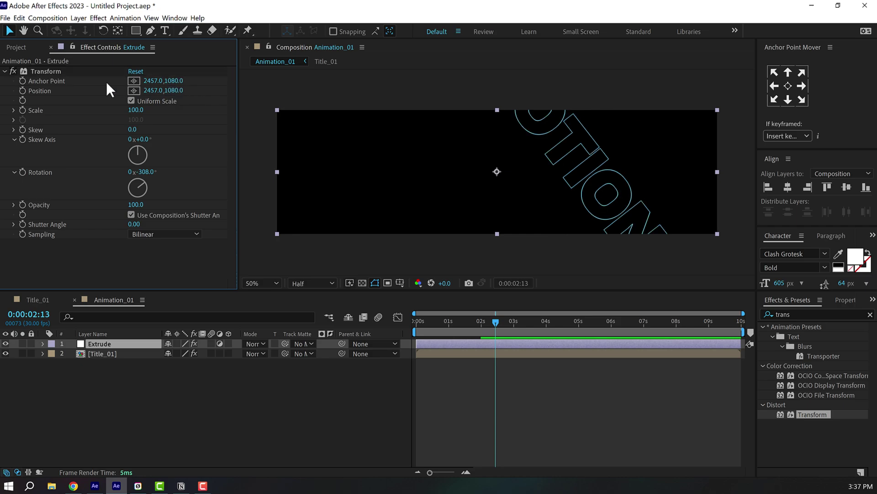
Step: Duplicate the Extrude layer's Transform effect, giving the copy an anchor point of 2457, 1050 and a rotation of -1x-52°
click(49, 72)
key(ctrl+d)
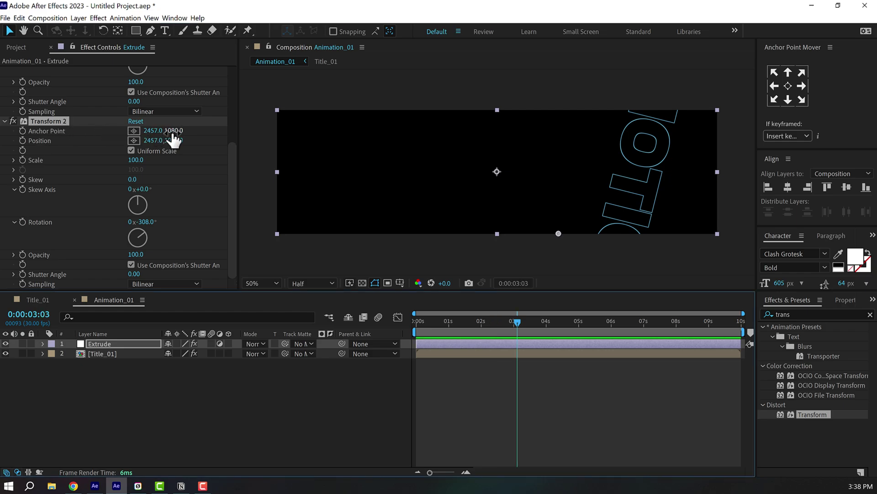
click(171, 130)
text(1050)
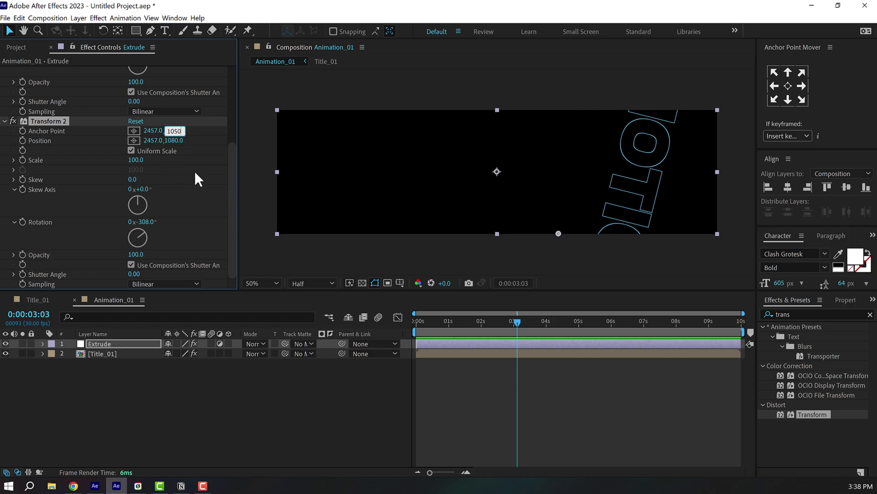
key(Return)
drag(147, 220, 96, 226)
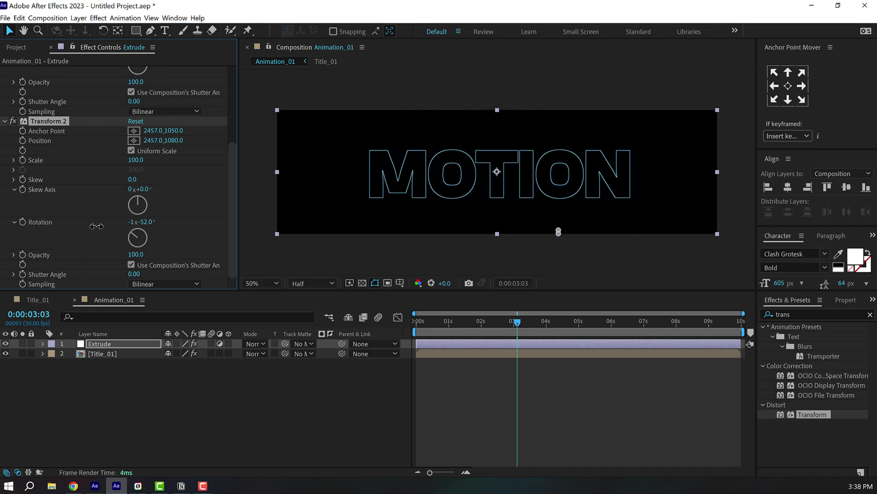
Step: Add a Minimax effect to the Extrude layer and place it between the two Transform effects
click(113, 343)
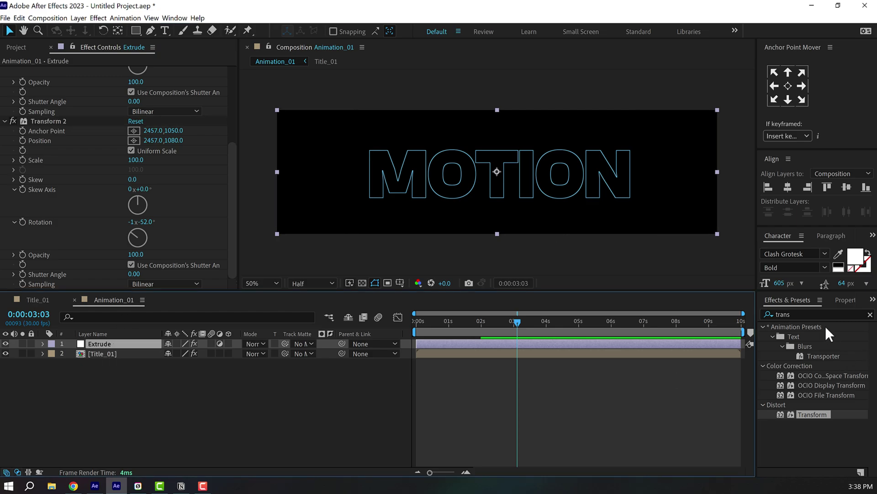
click(809, 314)
text(minim)
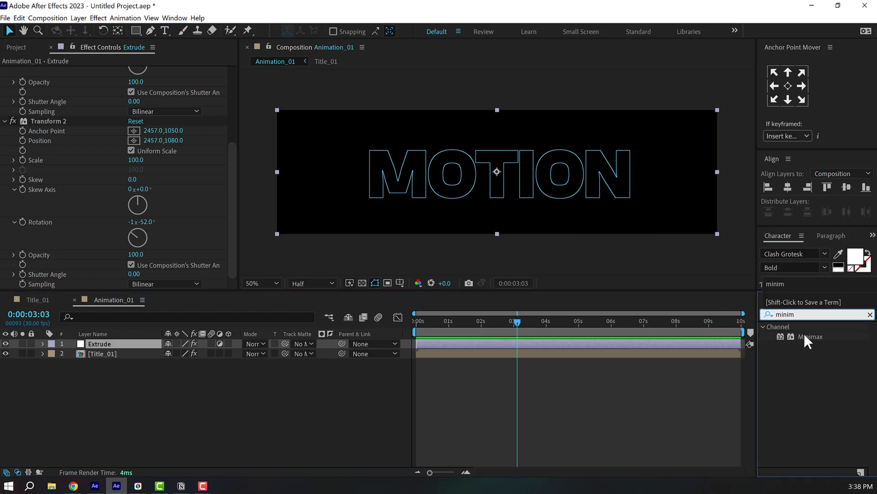
double_click(808, 337)
scroll(36, 201, up, 2)
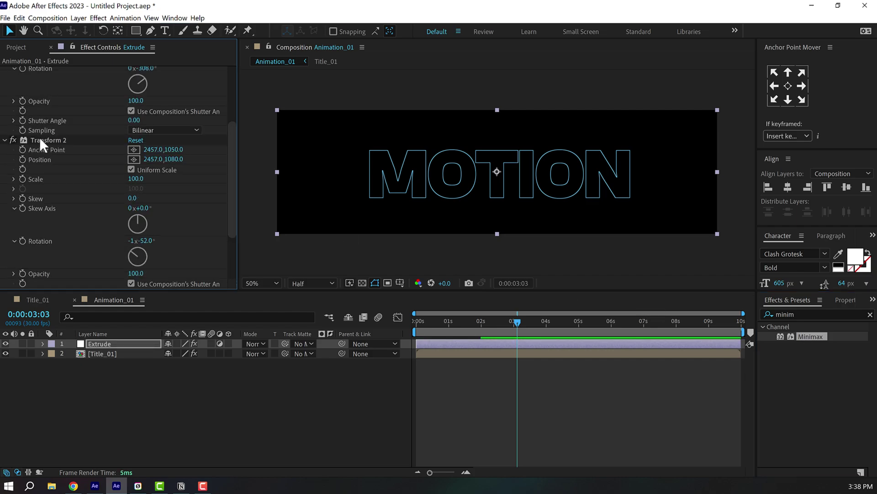
click(5, 139)
scroll(3, 96, up, 4)
click(5, 71)
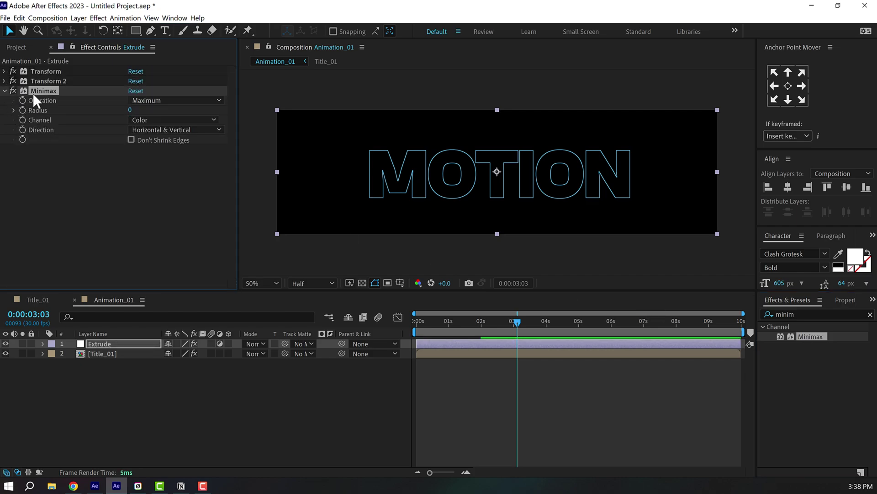
drag(42, 85, 45, 77)
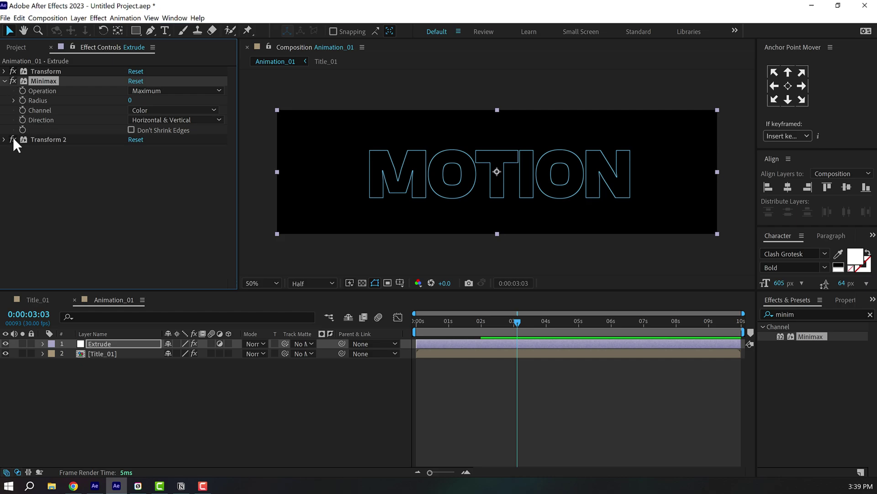
Step: With both Transform effects turned off, set Minimax to radius 30, channel Alpha and Color, and direction Just Vertical
click(13, 139)
click(12, 71)
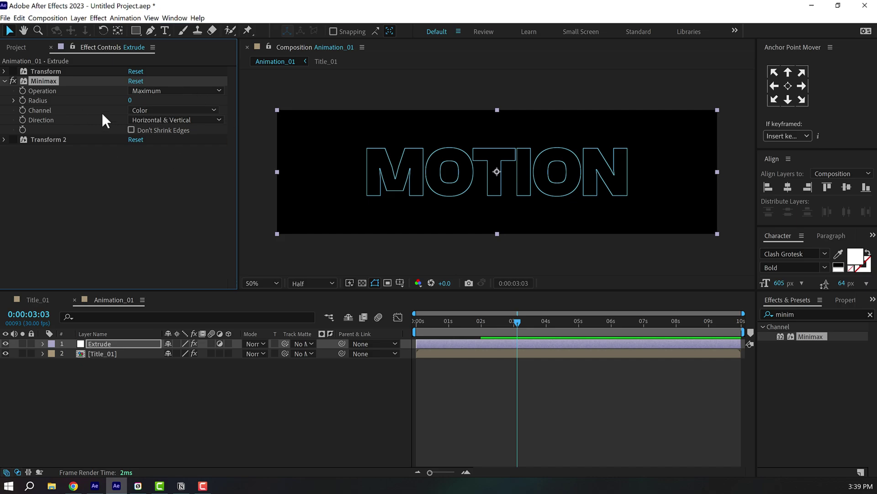
text(30)
click(156, 110)
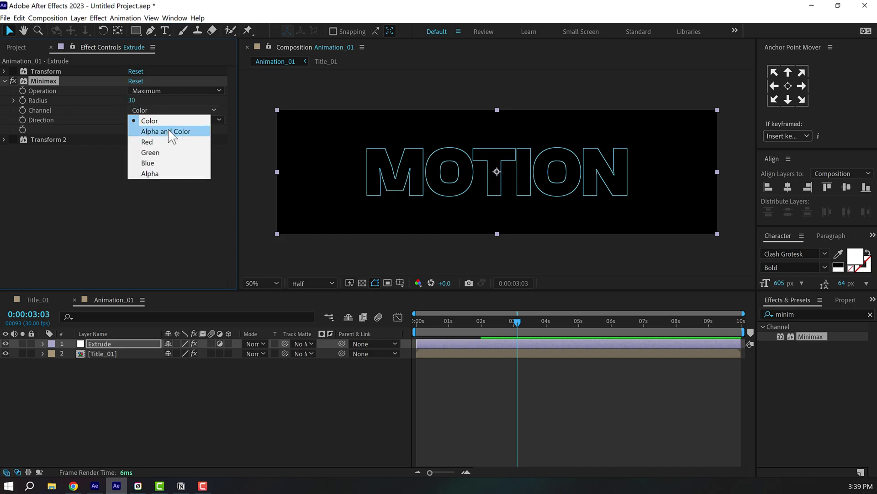
click(168, 130)
click(162, 120)
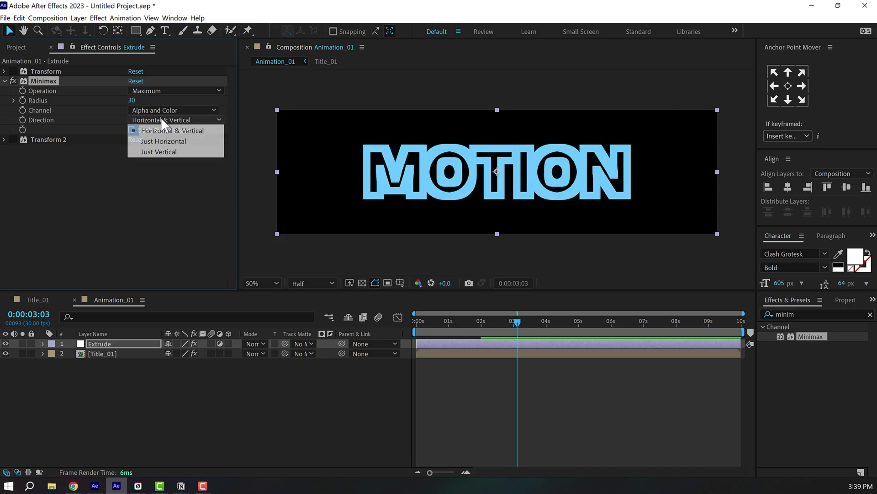
click(155, 151)
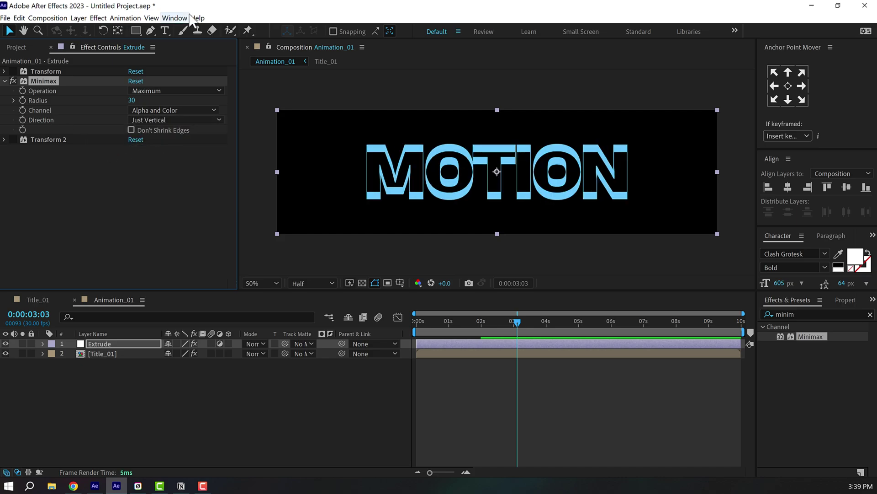
Step: Try a larger Minimax radius of 39 and restore it to 30
mouse_move(131, 100)
mouse_down()
mouse_move(120, 101)
mouse_move(146, 101)
mouse_move(136, 101)
mouse_up()
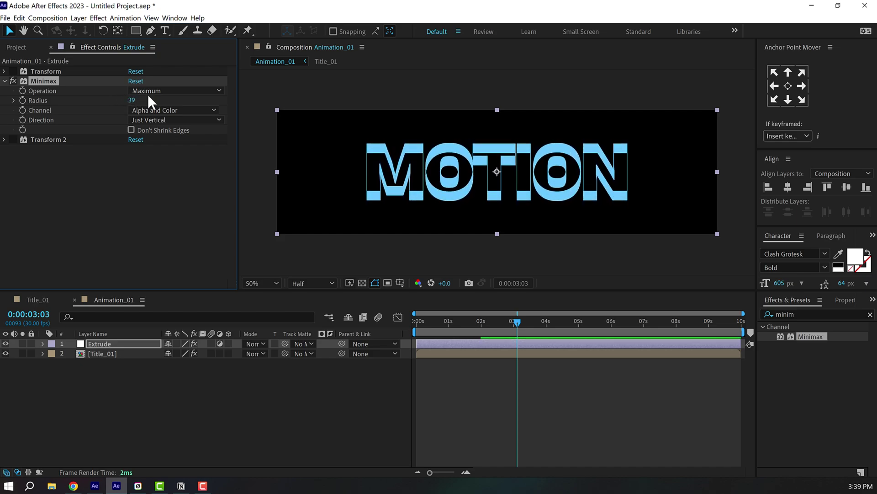
click(132, 100)
text(30)
click(89, 156)
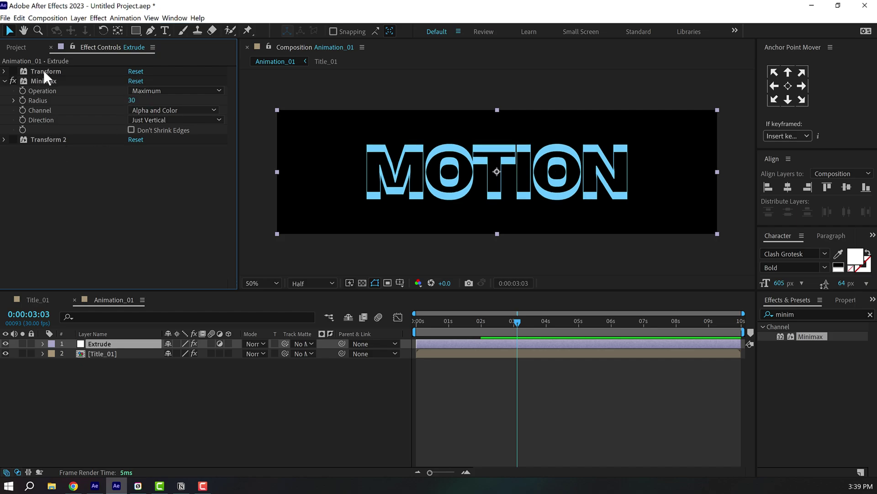
Step: Turn both Transform effects back on so the MOTION outline extrudes diagonally
click(13, 71)
click(13, 139)
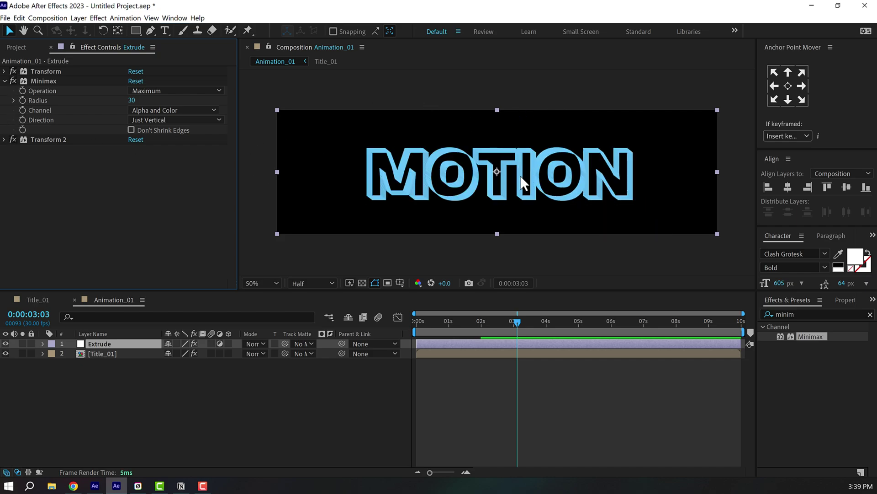
key(period)
key(period)
Step: Try out different Minimax radius values on the extrusion, expand the Transform 2 settings and leave the radius at 0
drag(131, 100, 152, 106)
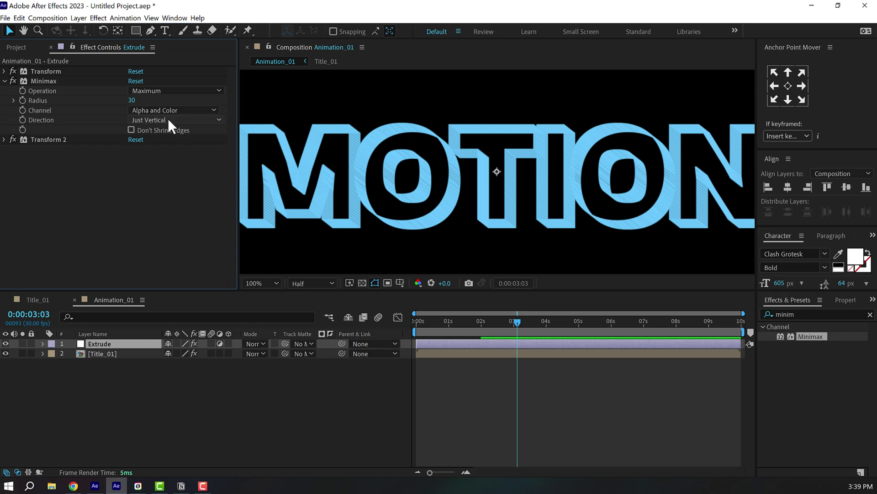
click(5, 140)
scroll(142, 150, down, 1)
scroll(65, 143, up, 1)
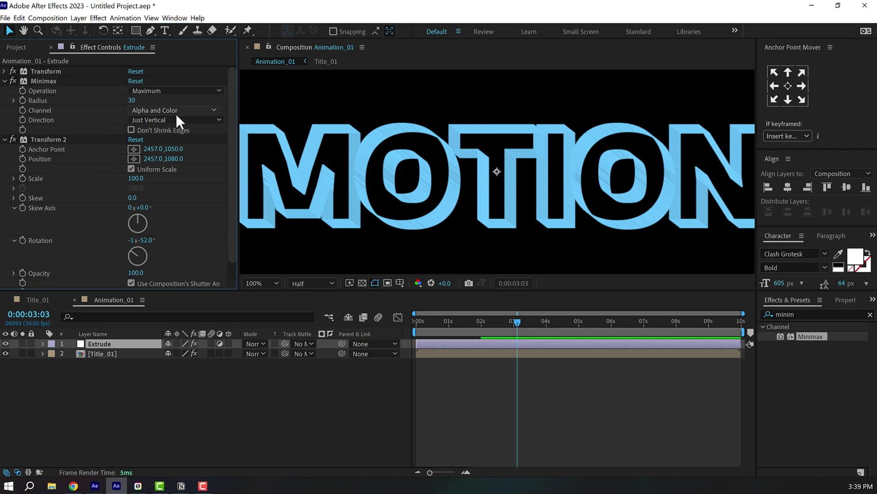
mouse_move(132, 100)
mouse_down()
mouse_move(207, 102)
mouse_move(125, 110)
mouse_up()
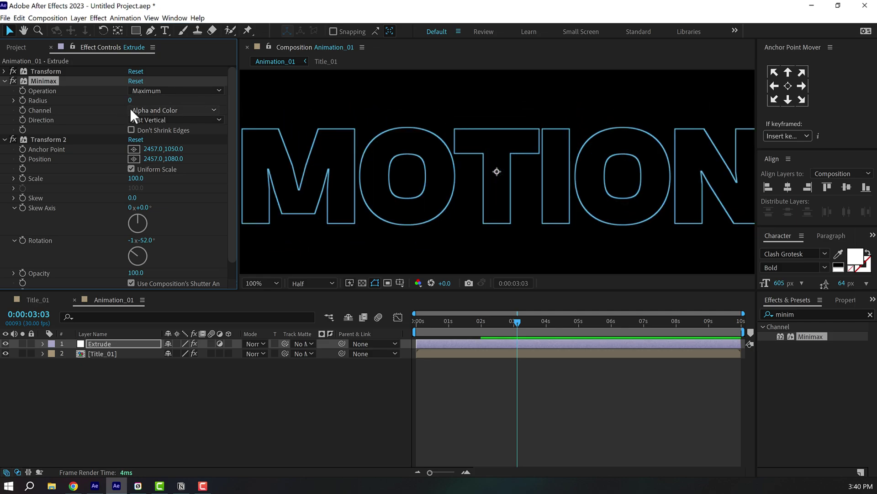
Step: At 0:00:01:00, set Transform 2's anchor point to 2457, 1080 and add its first keyframe
drag(477, 323, 449, 322)
key(semicolon)
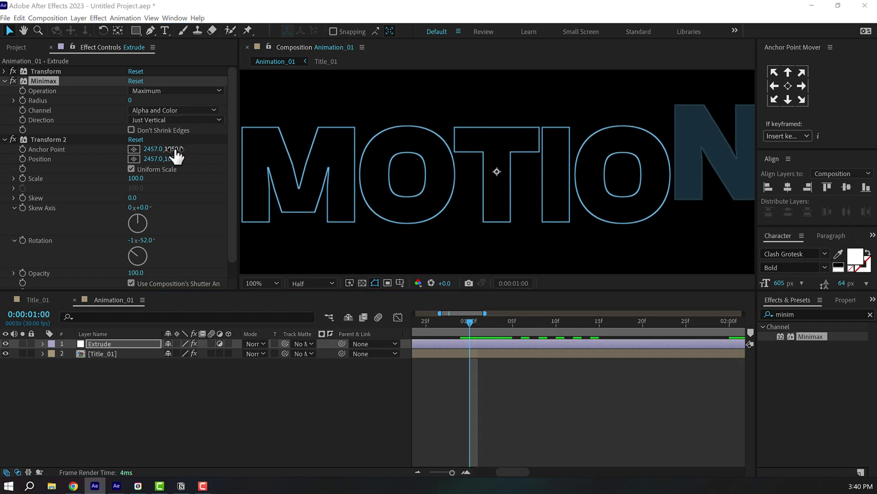
click(49, 139)
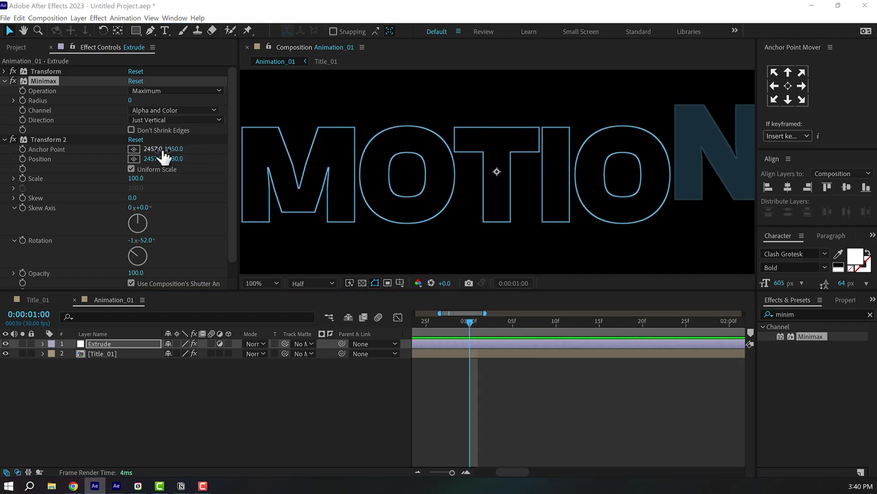
click(175, 149)
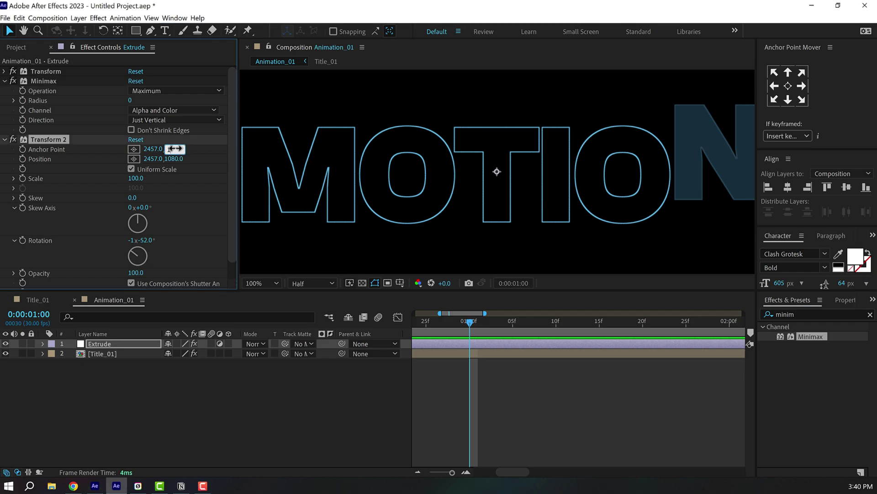
click(188, 194)
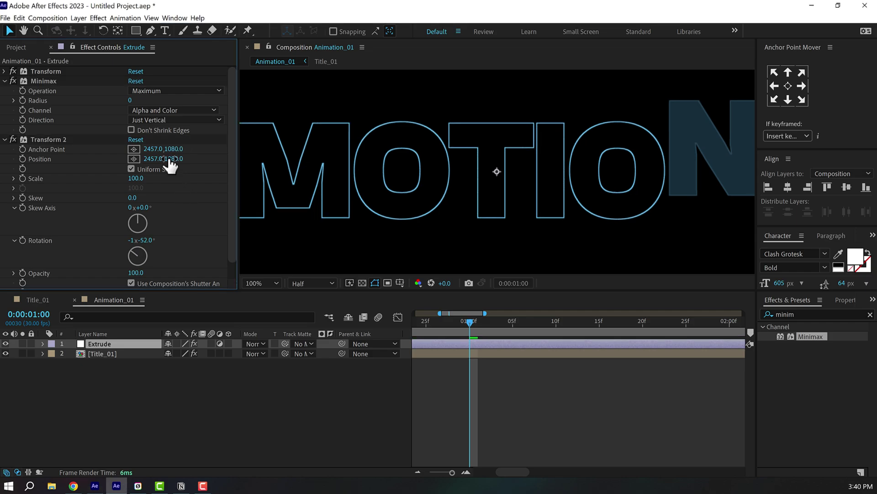
click(27, 150)
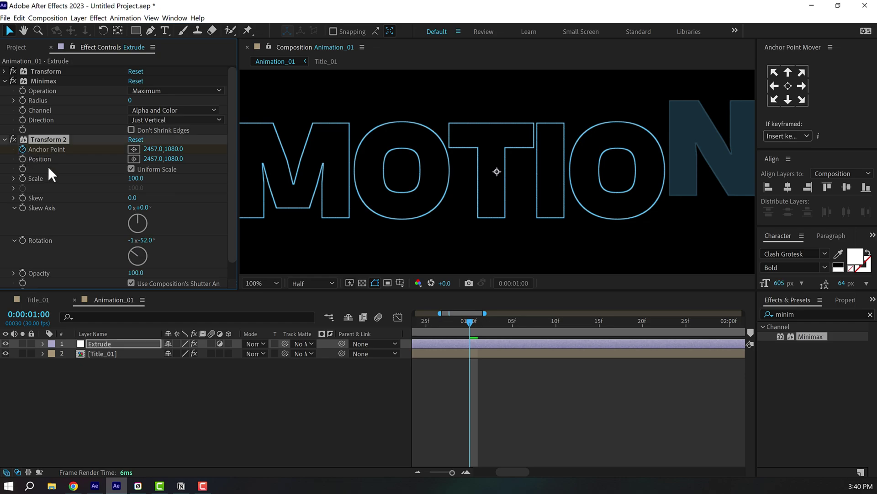
Step: At 0:00:02:00, keyframe Transform 2's anchor point at 2457, 1050 and reveal the Extrude layer's keyframes
scroll(584, 325, down, 1)
click(632, 323)
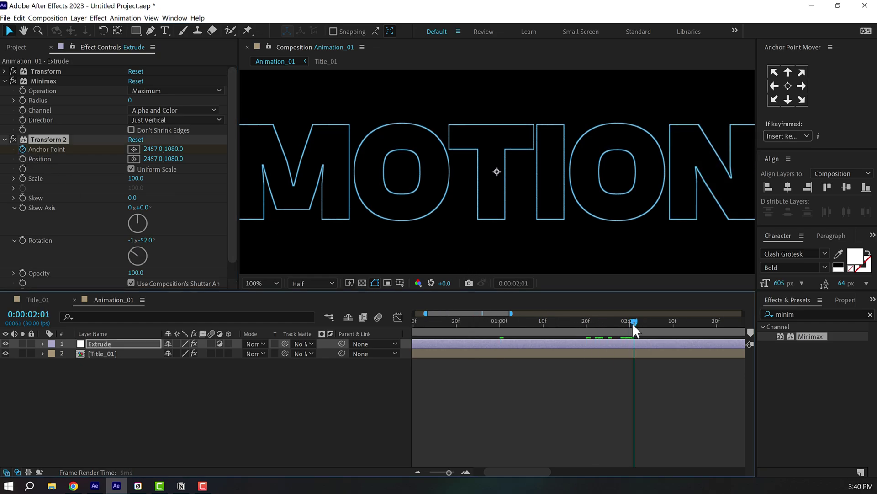
click(174, 149)
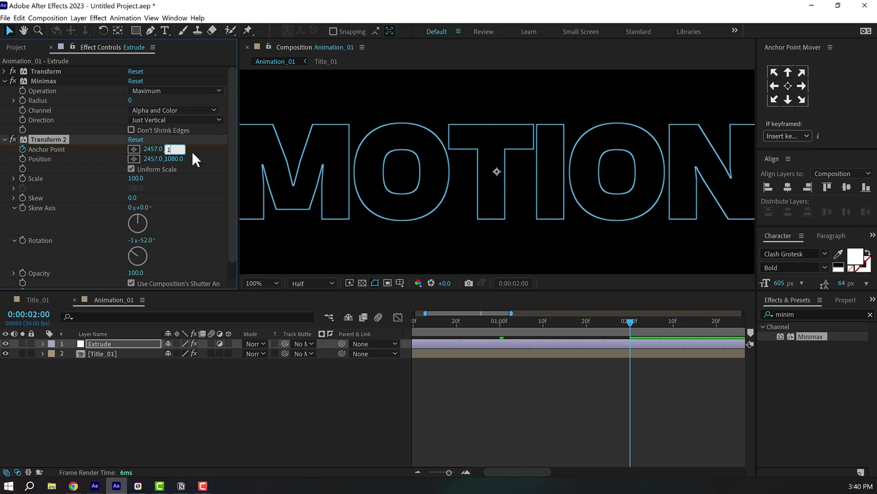
text(1050)
key(Return)
click(103, 343)
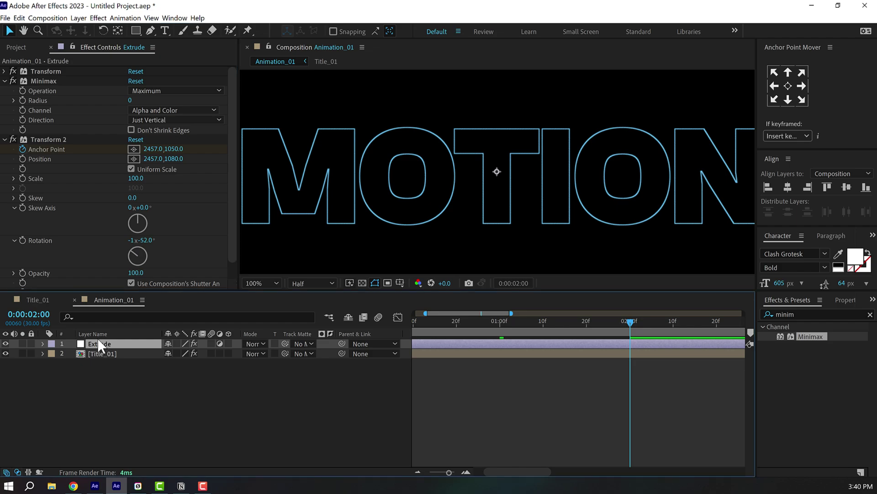
key(u)
Step: Keyframe the Minimax radius at 30 on 0:00:02:00 and at 0 on 0:00:01:00, and scrub through the animation
click(128, 99)
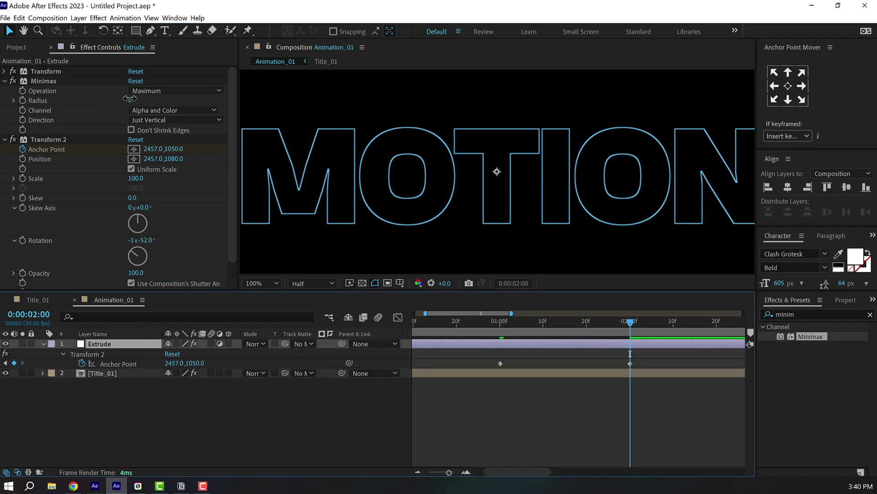
key(Return)
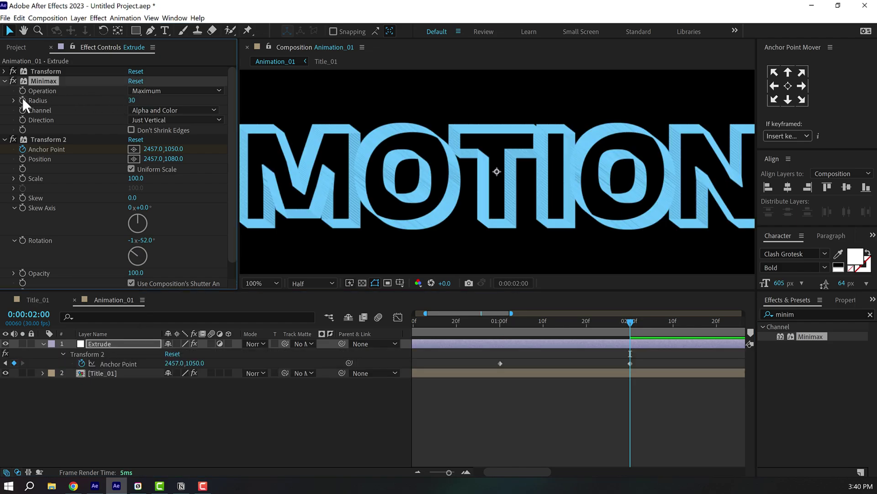
drag(558, 327, 496, 321)
click(133, 100)
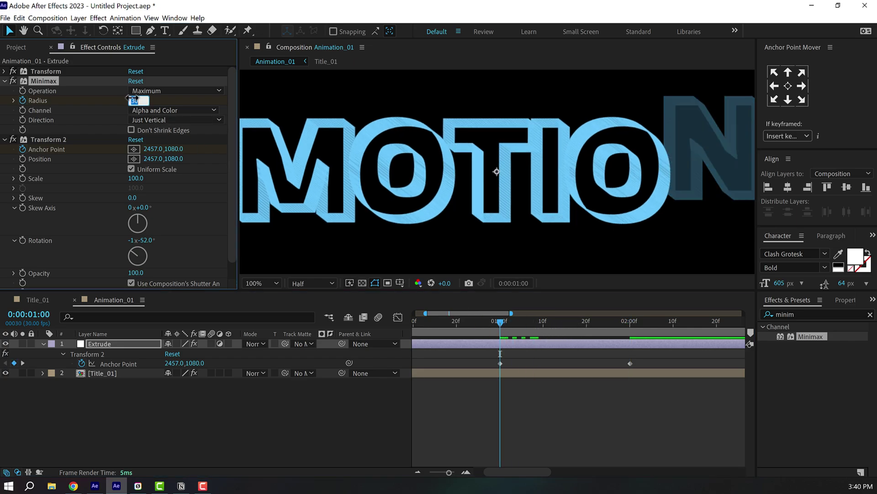
key(Return)
drag(501, 319, 552, 334)
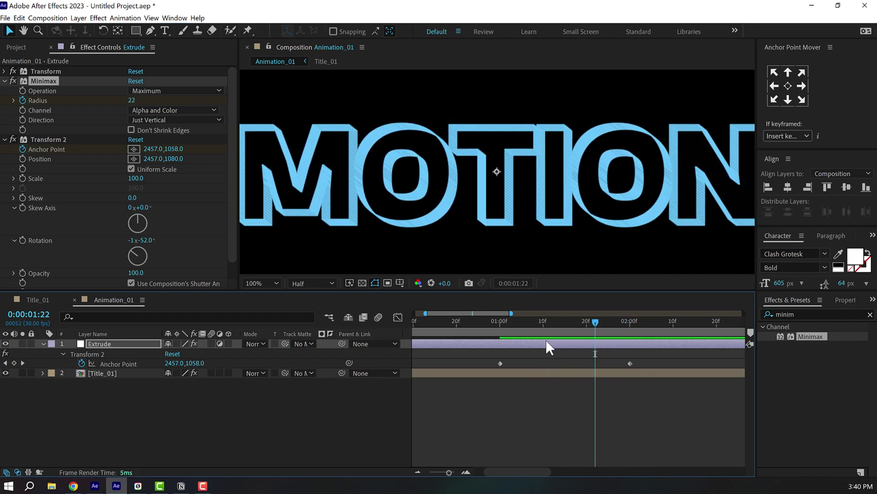
Step: Reveal all keyframes on the Extrude layer and apply Easy Ease to the Radius and Anchor Point keyframes
click(546, 343)
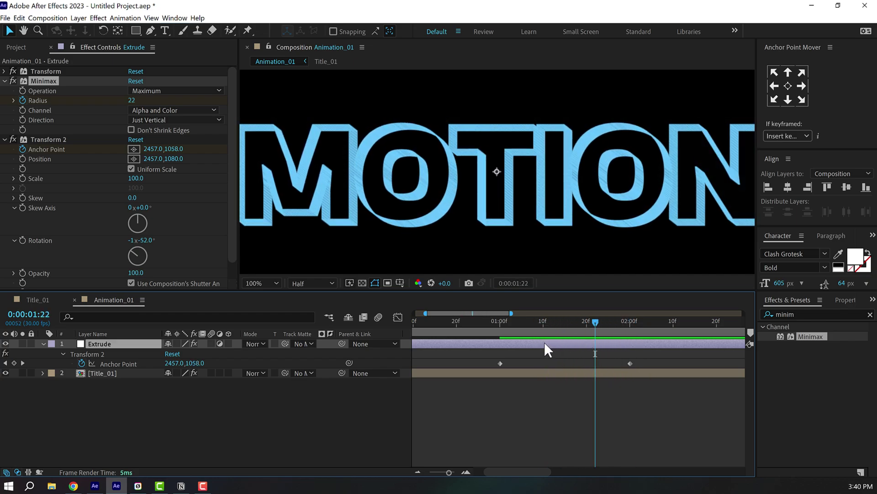
key(u)
drag(657, 355, 481, 388)
right_click(501, 363)
mouse_move(594, 359)
click(649, 392)
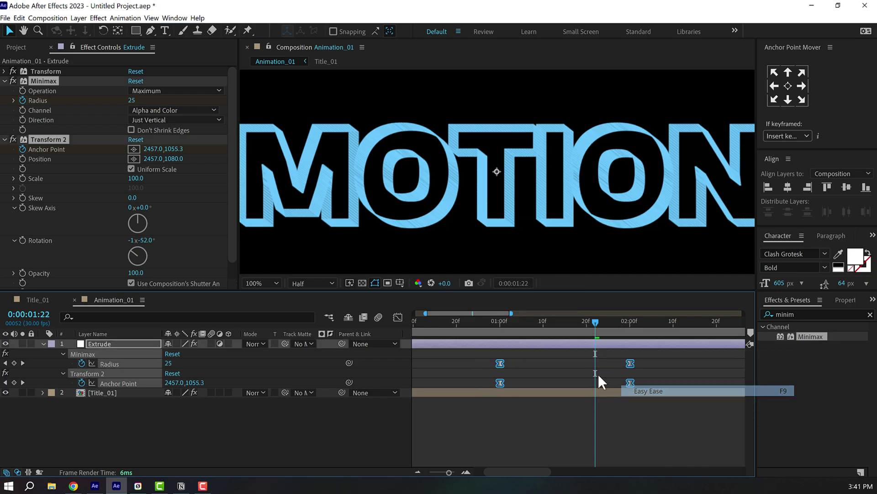
Step: Shape the speed graph of the Radius and Anchor Point keyframes into a sharp central peak and play back the animation
click(398, 317)
click(566, 320)
drag(509, 431, 550, 437)
drag(649, 421, 581, 435)
click(508, 323)
key(space)
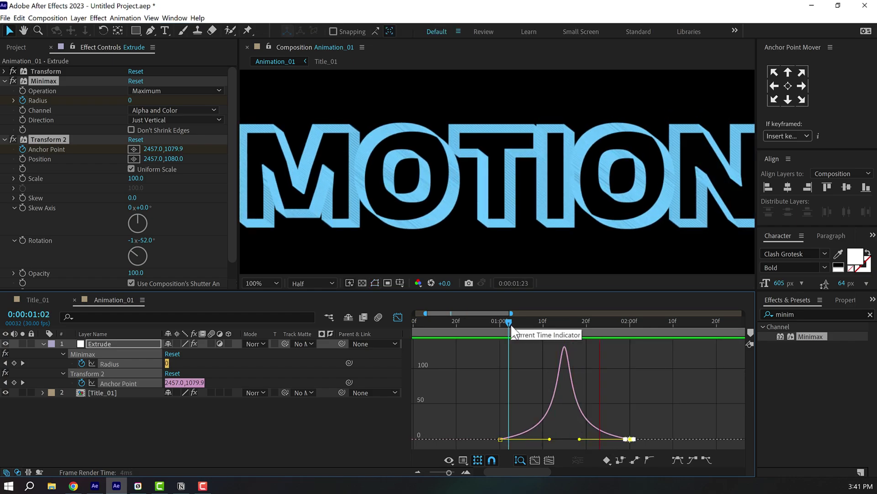
Step: Collapse the settings of all effects on the Extrude layer, deselect the keyframes and select the layer again
ctrl+click(4, 81)
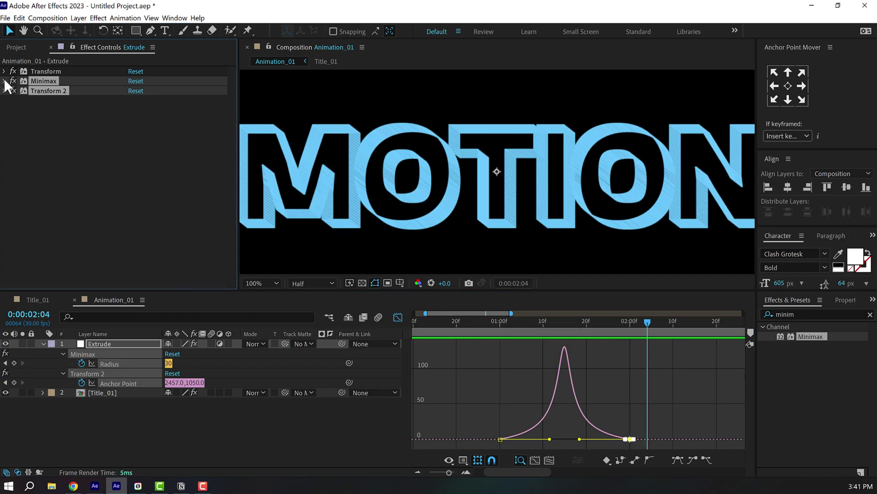
click(127, 423)
click(106, 343)
scroll(476, 213, down, 2)
scroll(486, 204, up, 2)
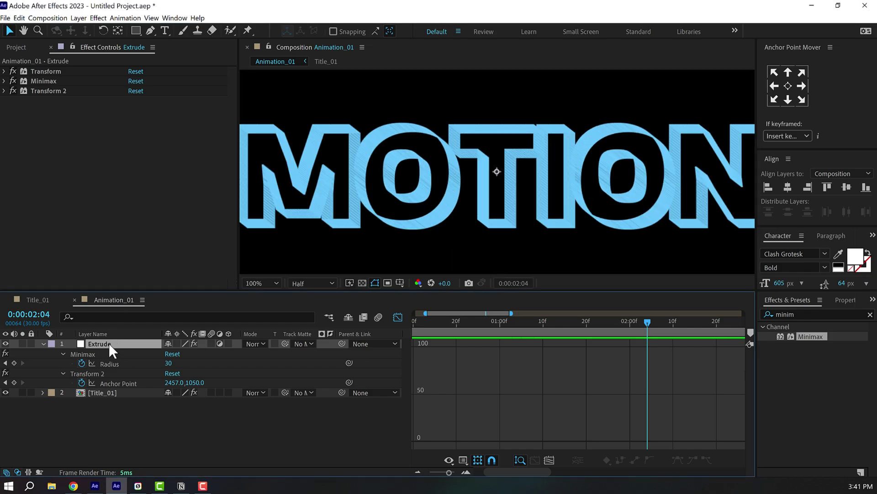
Step: Apply the Fractal Noise effect to the Extrude layer and move it above Transform 2 in the effect order
double_click(796, 315)
text(frac)
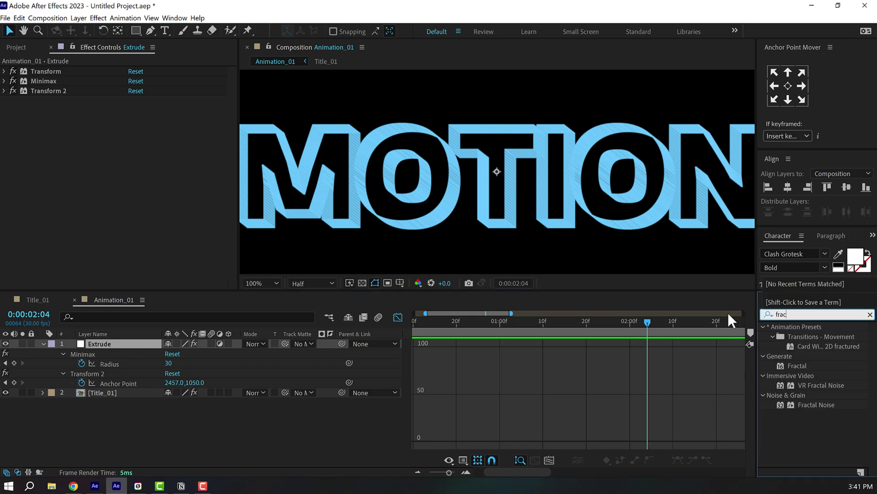
double_click(808, 404)
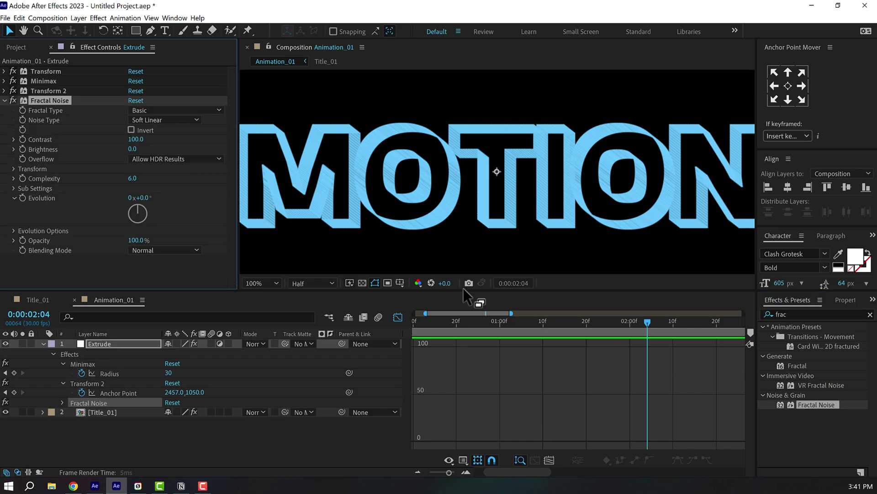
click(5, 97)
drag(39, 100, 43, 87)
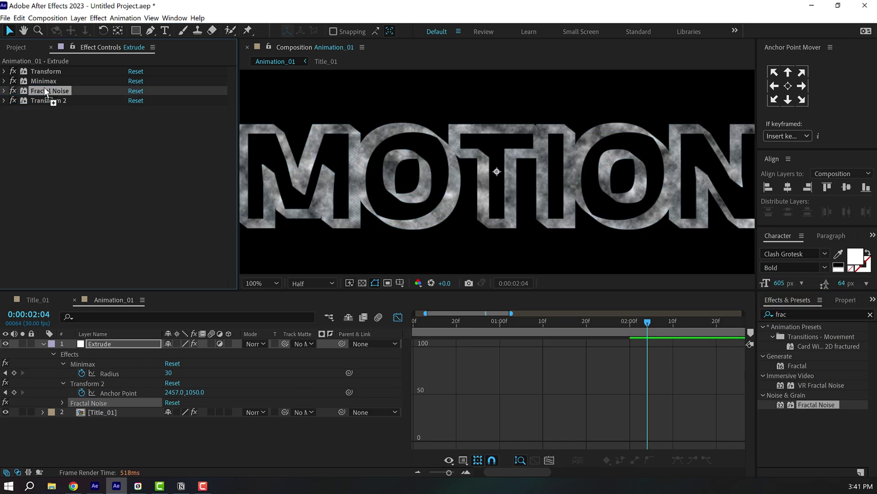
Step: Set the Fractal Noise fractal type to Dynamic and its contrast to 125
click(4, 90)
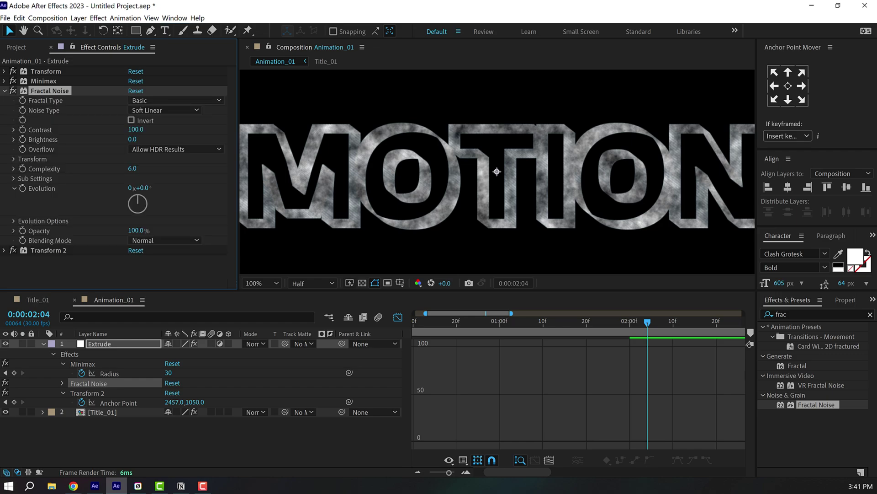
click(156, 100)
click(160, 159)
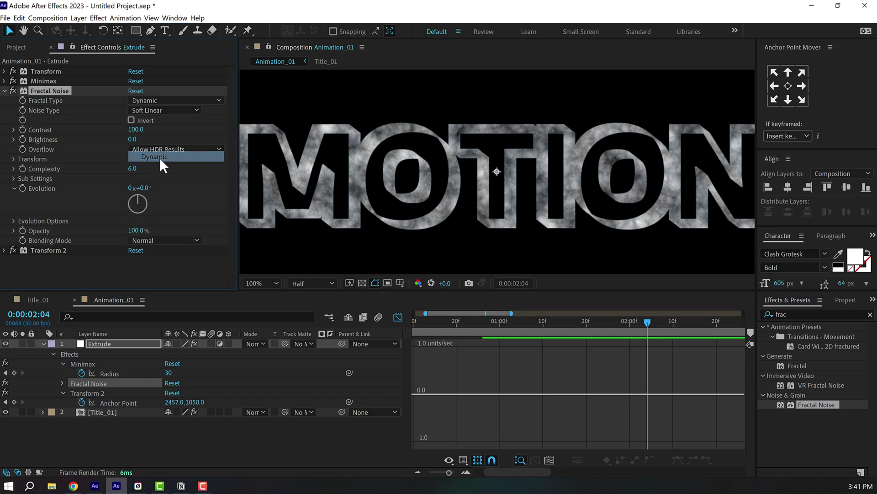
click(135, 129)
text(125)
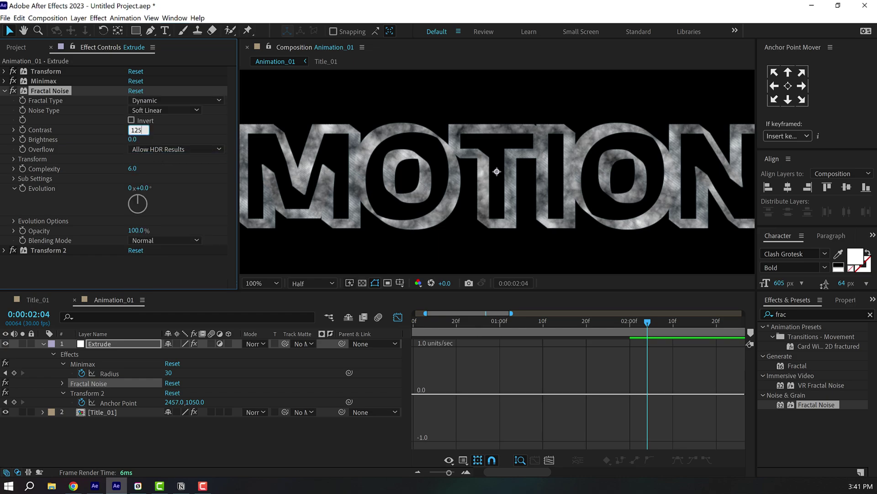
key(Return)
Step: Set the Fractal Noise brightness to -25, complexity to 1 and blending mode to Overlay
click(133, 139)
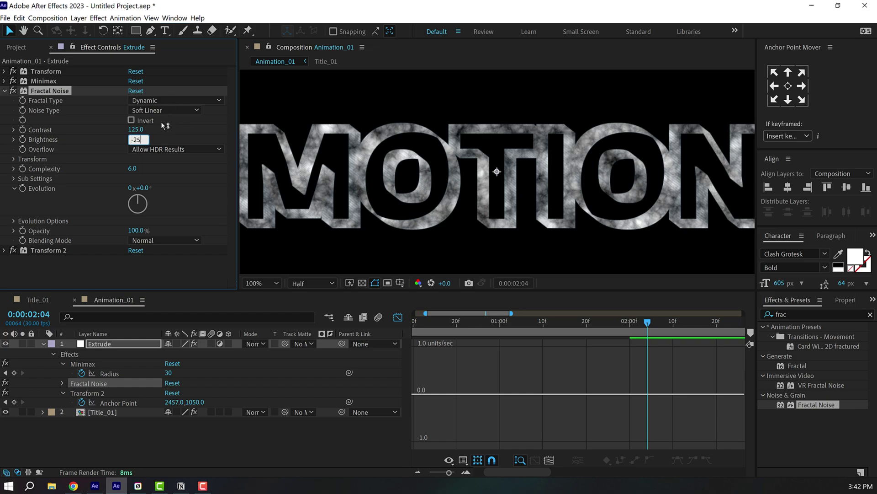
key(Return)
click(135, 169)
text(1)
key(Return)
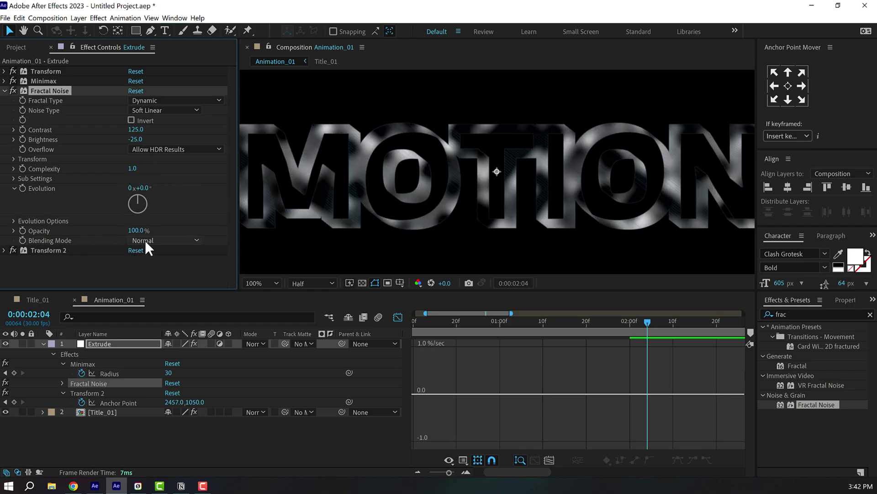
click(145, 242)
click(156, 306)
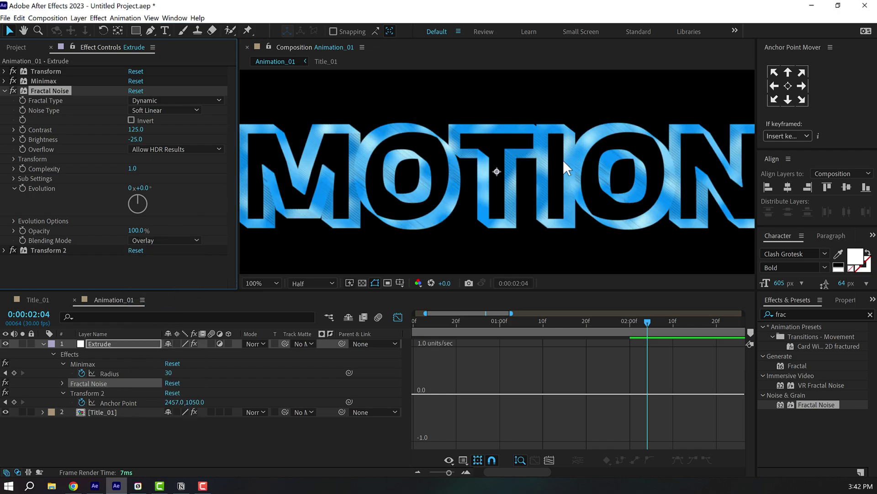
Step: Disable Uniform Scaling in the Fractal Noise transform, set Scale Height to 200 and collapse all effect settings
click(14, 159)
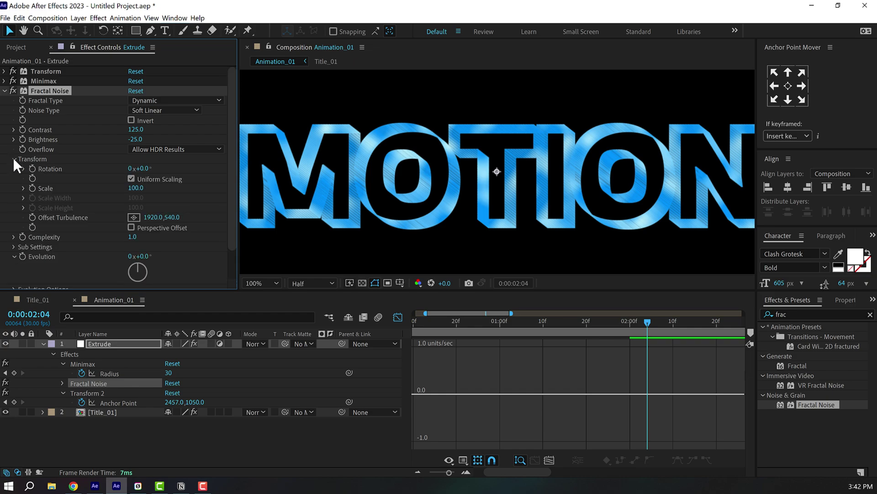
click(130, 178)
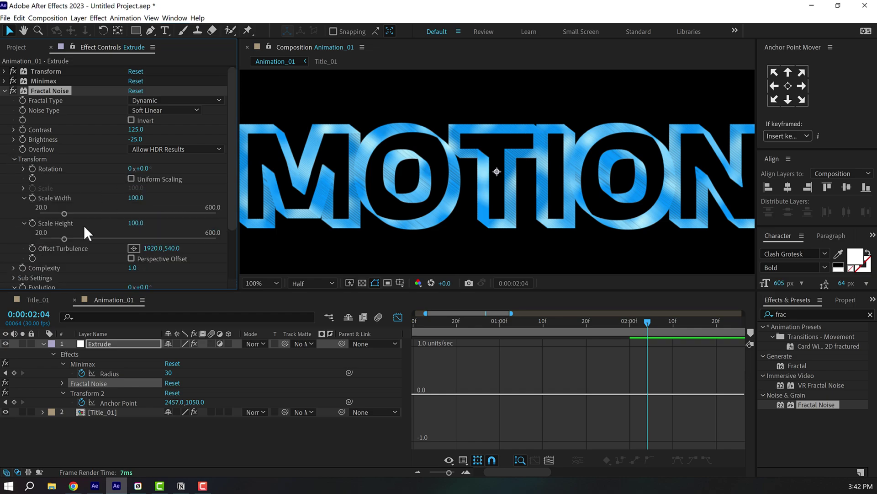
click(137, 223)
text(200)
key(Return)
key(ctrl+grave)
Step: Apply CC Composite to the Extrude layer with Composite Original set to Silhouette Alpha and opacity at 0%
double_click(797, 314)
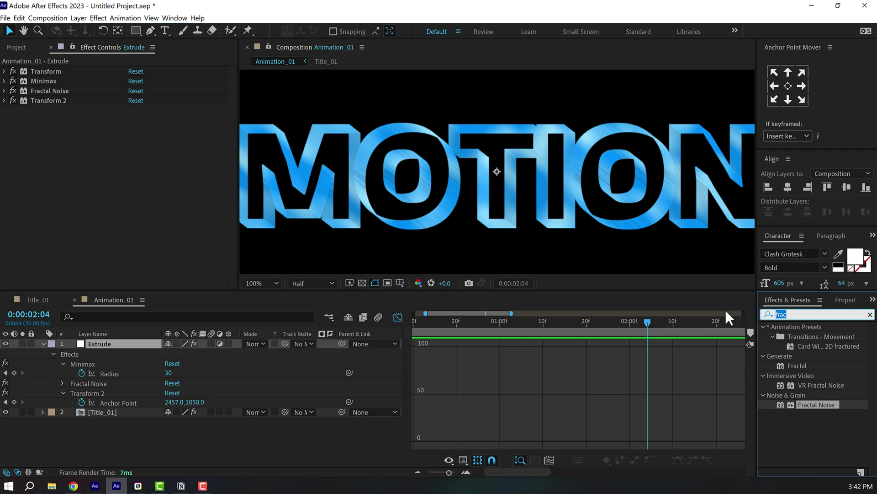
text(cc c)
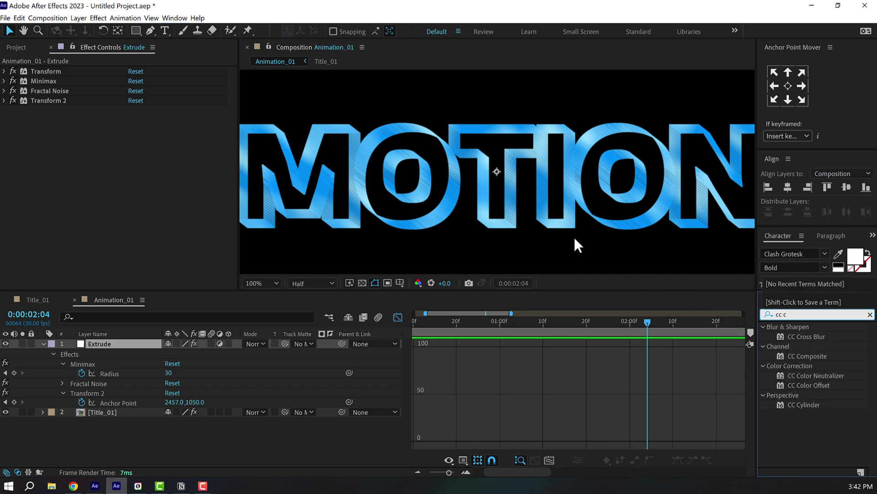
drag(574, 236, 571, 236)
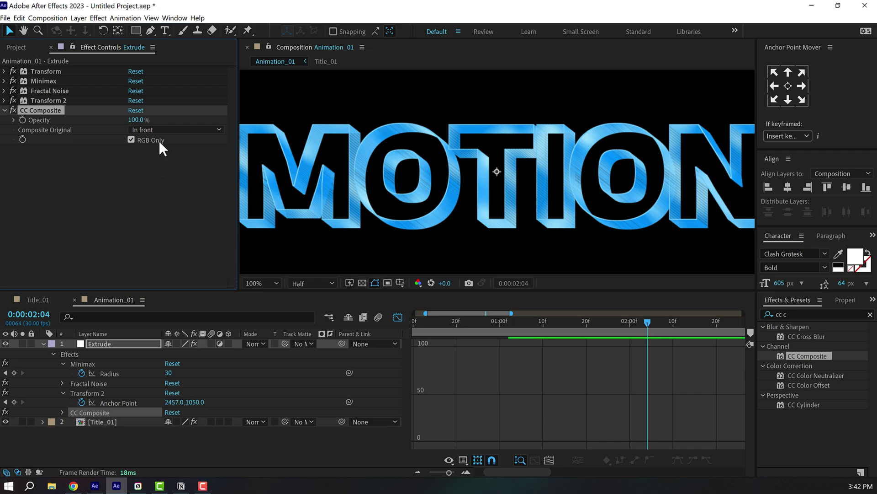
click(155, 130)
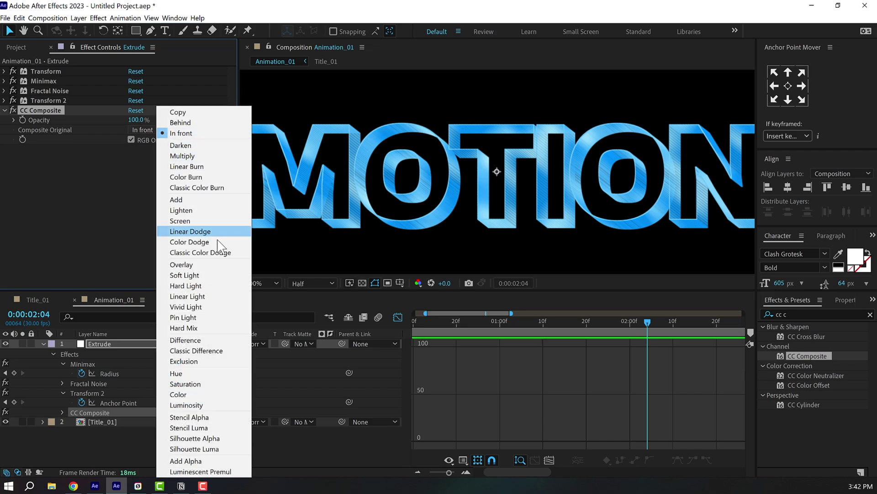
click(223, 438)
click(135, 120)
key(Return)
Step: Duplicate CC Composite and set the copy's Composite Original to In front with 100% opacity
click(56, 110)
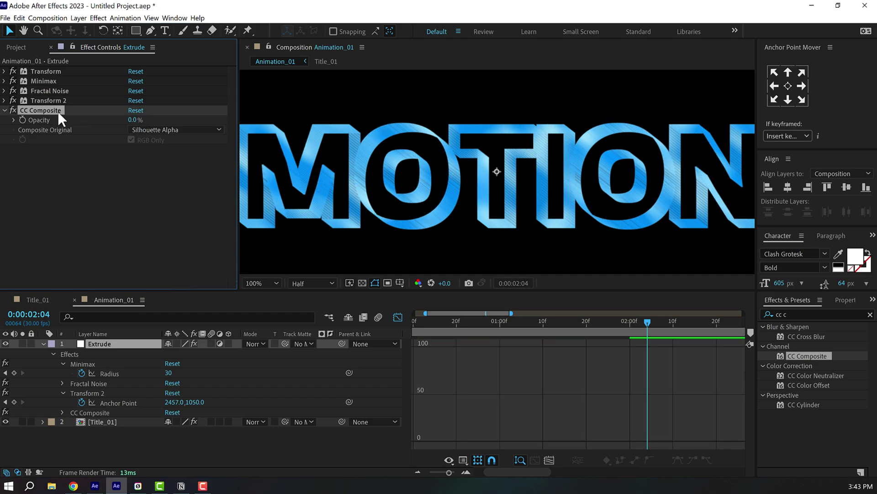
key(ctrl+d)
click(158, 169)
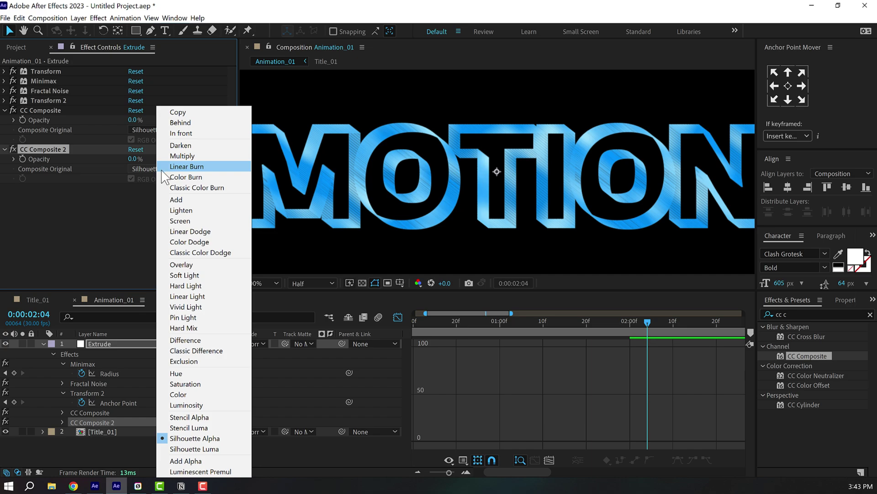
click(192, 134)
drag(135, 159, 238, 166)
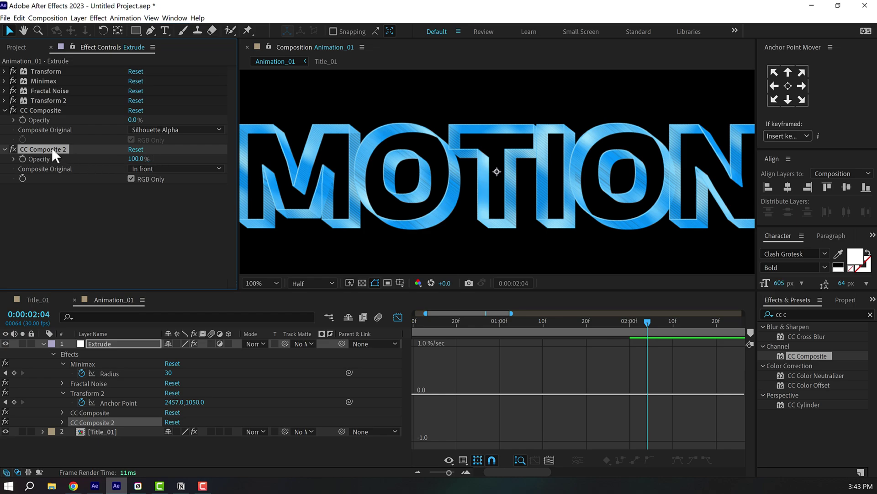
Step: Duplicate CC Composite 2 twice and collapse the settings of all effects
key(ctrl+d)
key(ctrl+d)
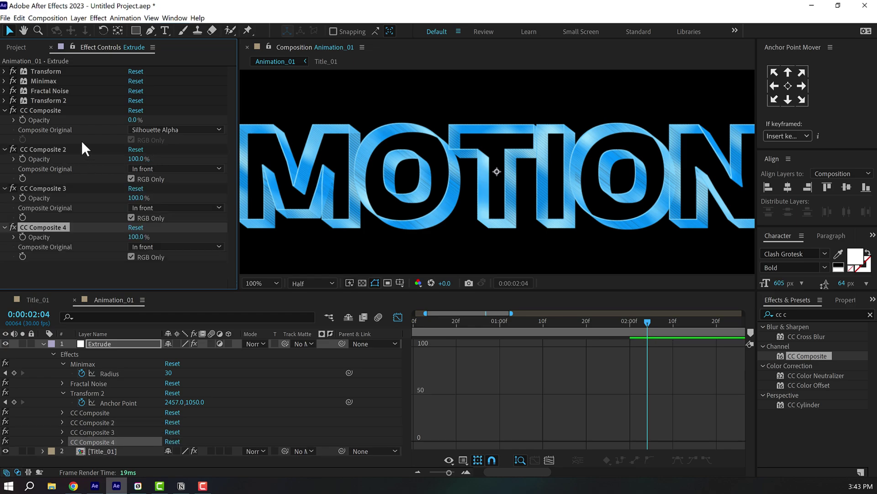
ctrl+click(5, 149)
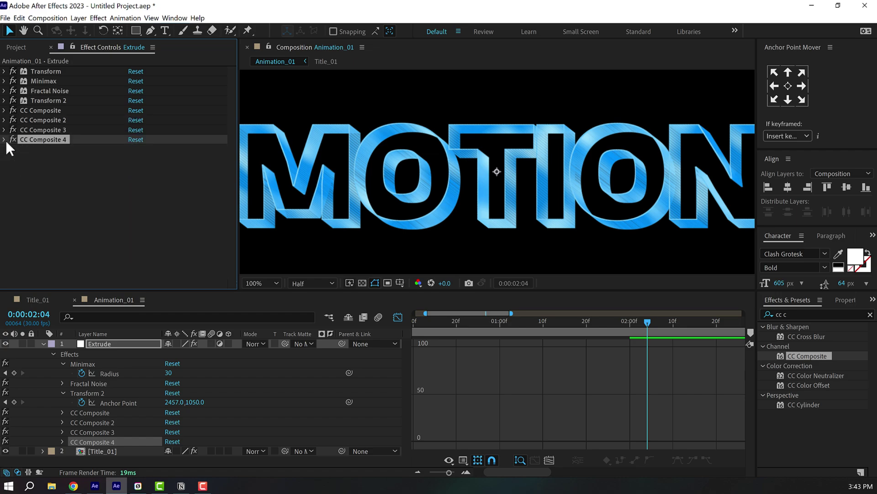
Step: Find the Cartoon effect and apply it to the Extrude layer
click(107, 343)
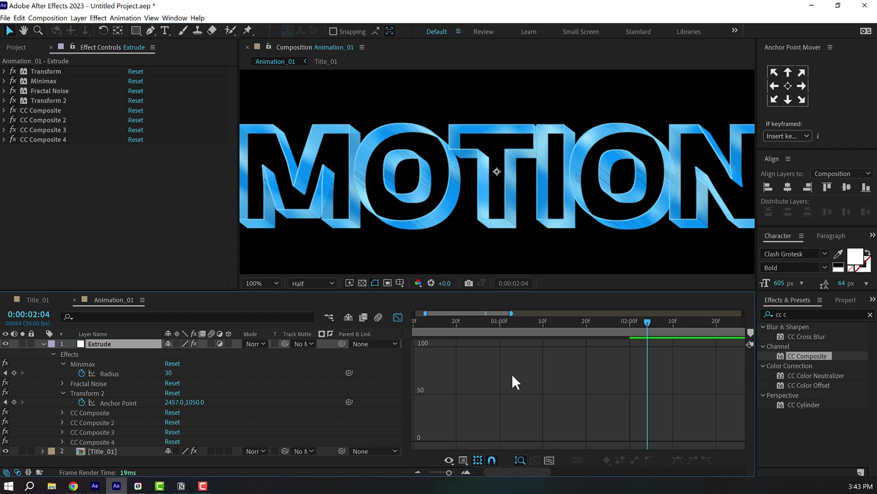
key(BackSpace)
key(BackSpace)
key(BackSpace)
key(BackSpace)
text(ca)
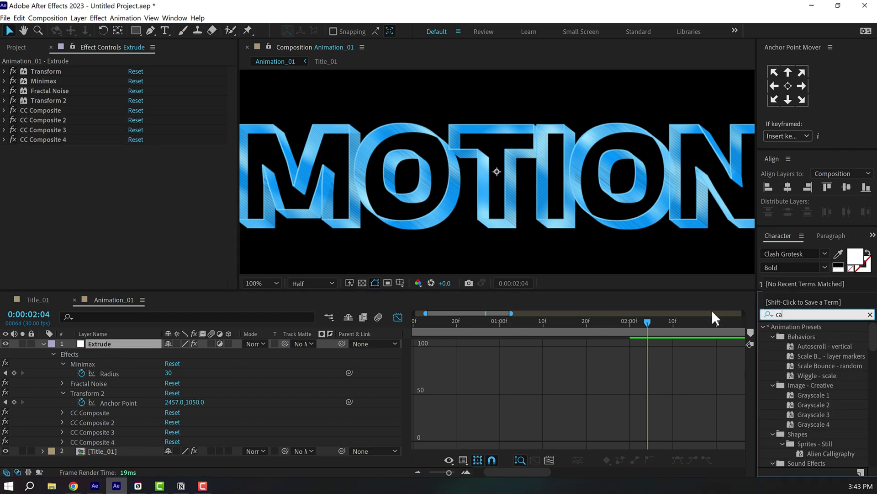
text(rto)
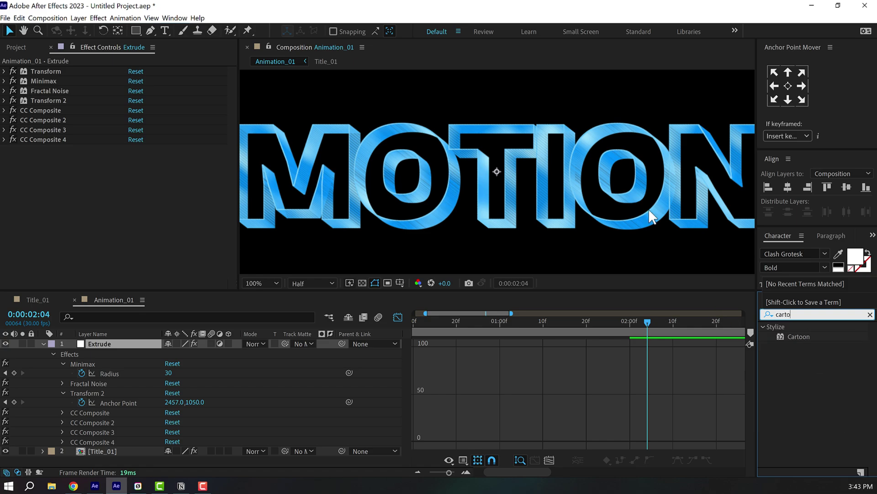
click(802, 335)
double_click(802, 335)
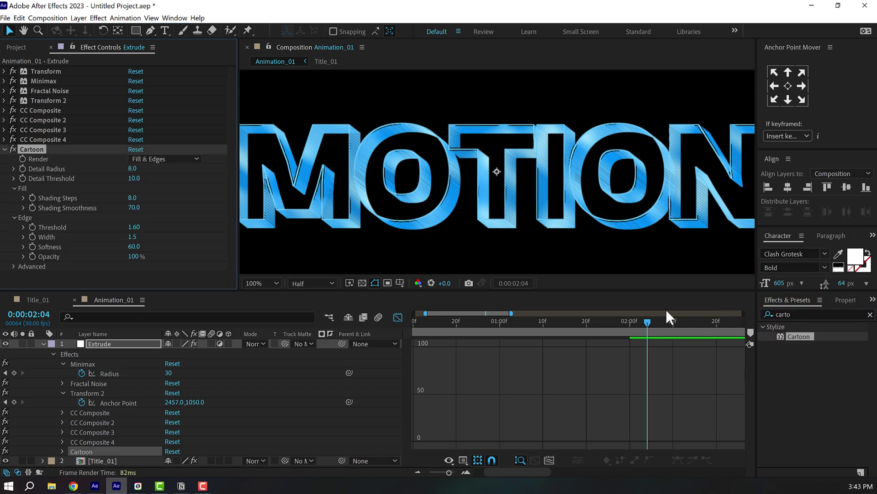
Step: Set the Cartoon effect's Detail Radius to 10 and Detail Threshold to 20
click(132, 169)
text(10)
key(Return)
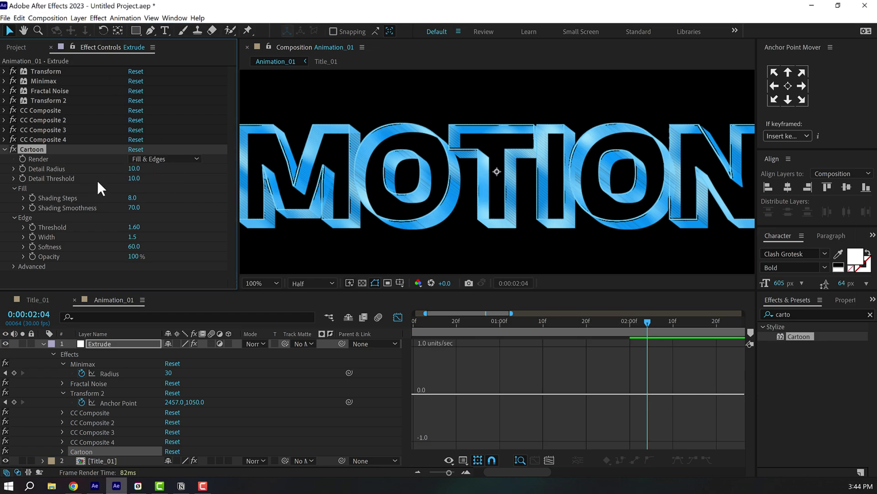
click(135, 179)
text(20)
key(Return)
Step: Set the Cartoon fill's Shading Steps to 20 and Shading Smoothness to 100, and switch the preview resolution to Auto
drag(134, 201, 135, 201)
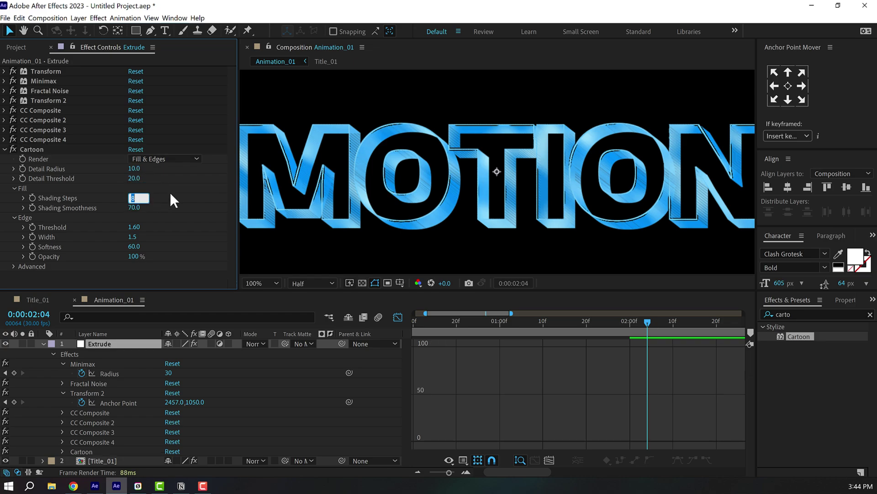
text(20)
key(Return)
drag(136, 211, 177, 160)
click(328, 287)
click(318, 298)
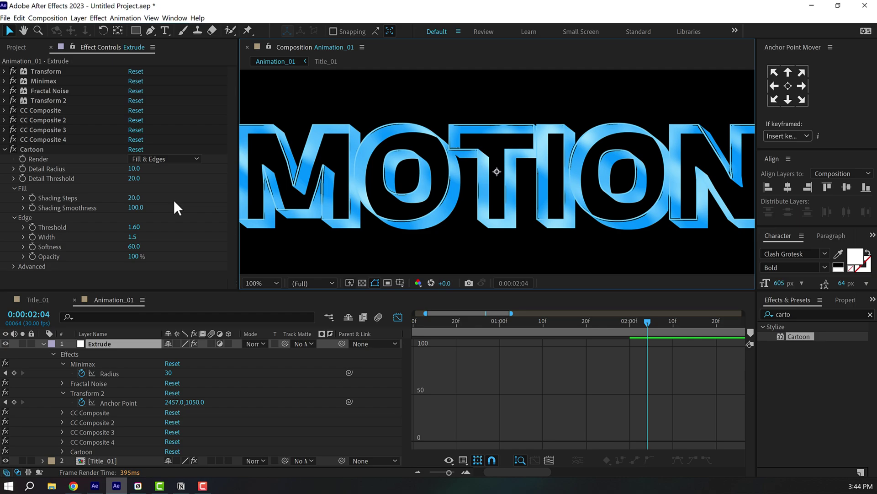
Step: Set the Cartoon edge's Threshold to 1.5, Width to 1 and Softness to 90
click(137, 227)
text(1.5)
key(Return)
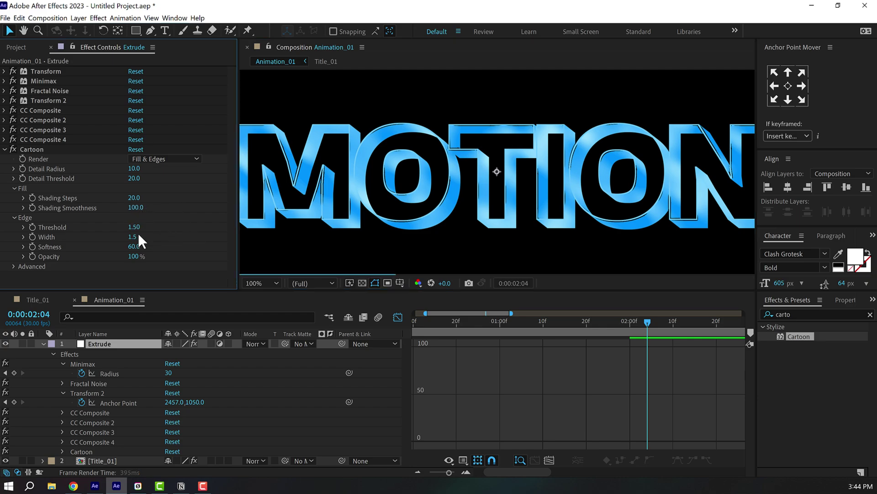
drag(136, 234, 134, 236)
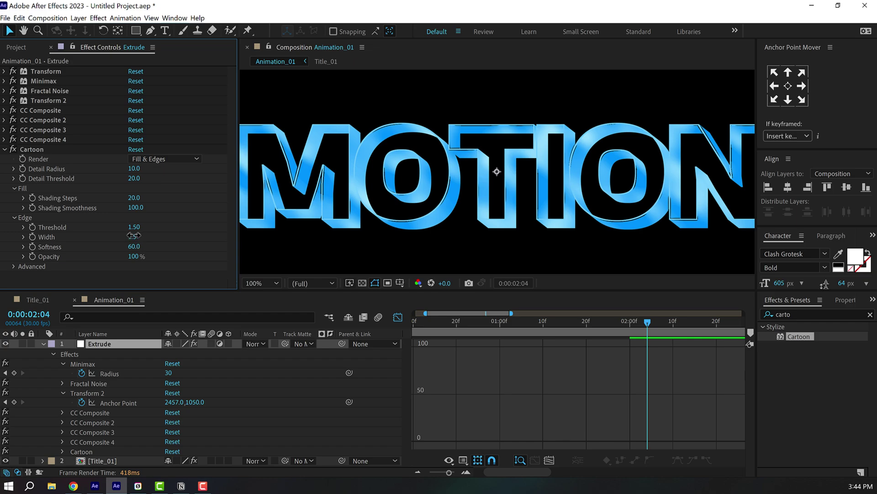
text(1)
key(Return)
click(133, 249)
text(90)
key(Return)
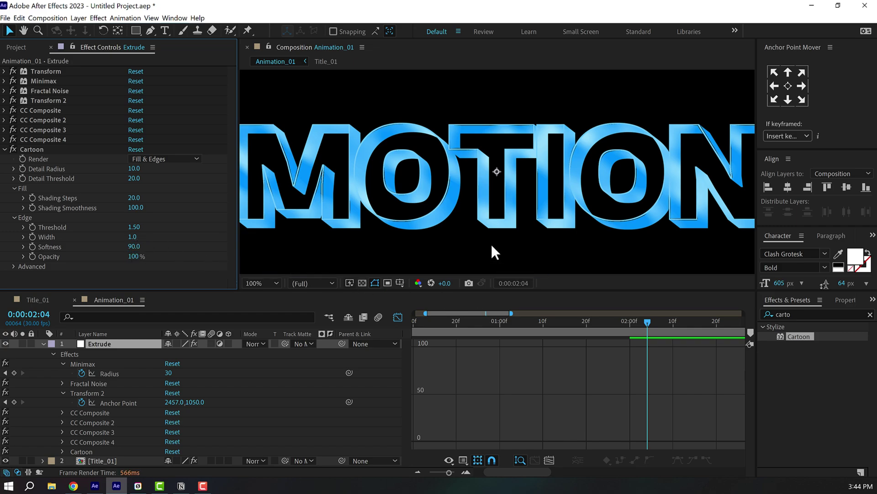
Step: Collapse the Extrude layer's properties, then duplicate the Title_01 layer and place the copy above Extrude
click(43, 343)
scroll(456, 198, down, 2)
scroll(423, 176, up, 2)
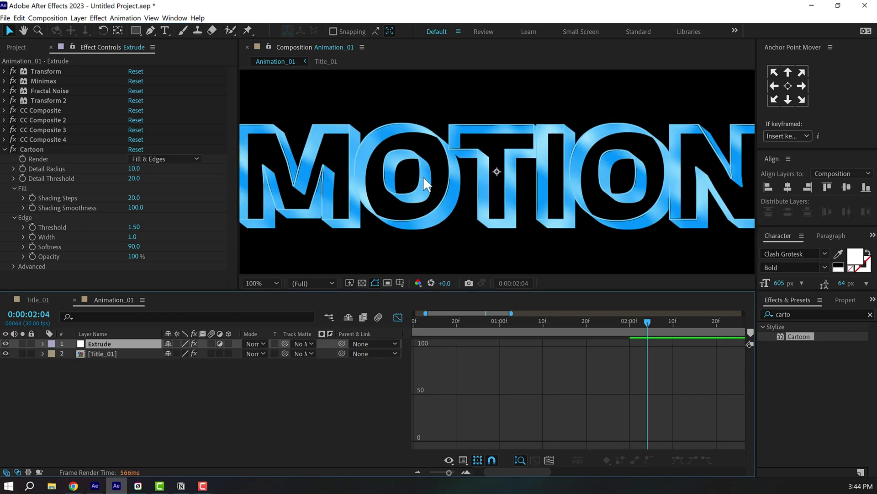
drag(427, 172, 489, 169)
scroll(407, 210, down, 2)
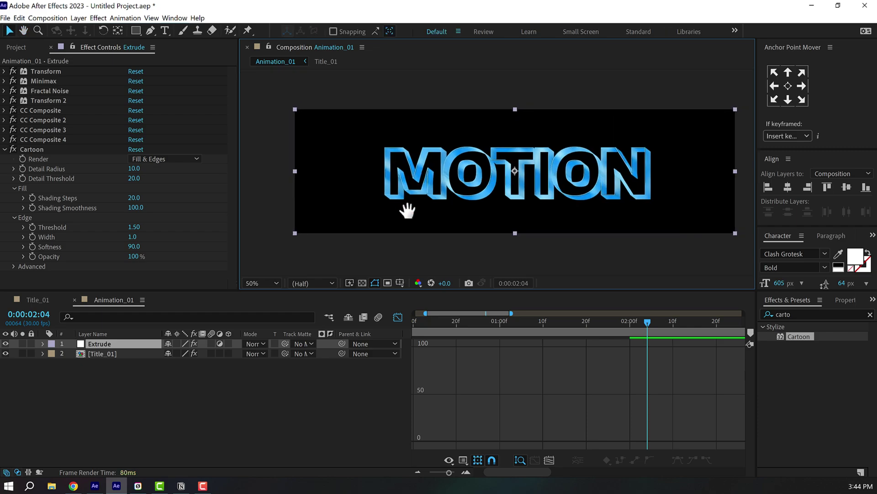
click(112, 354)
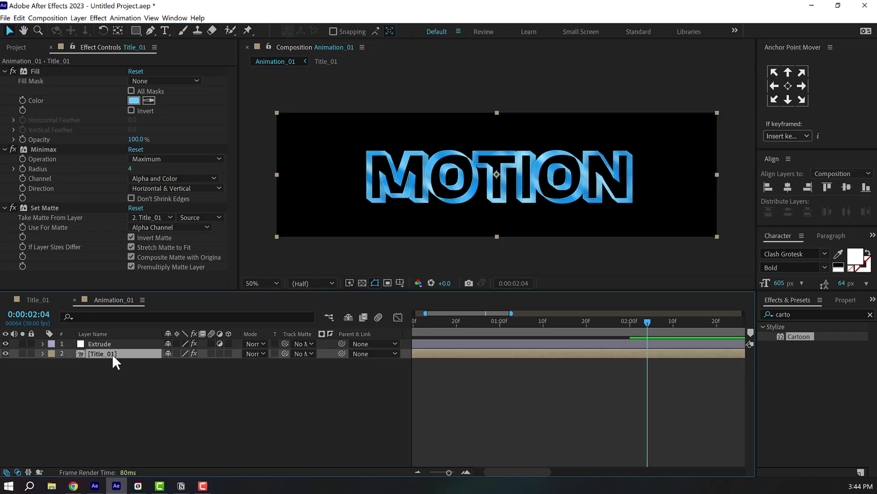
key(ctrl+d)
drag(112, 353, 110, 342)
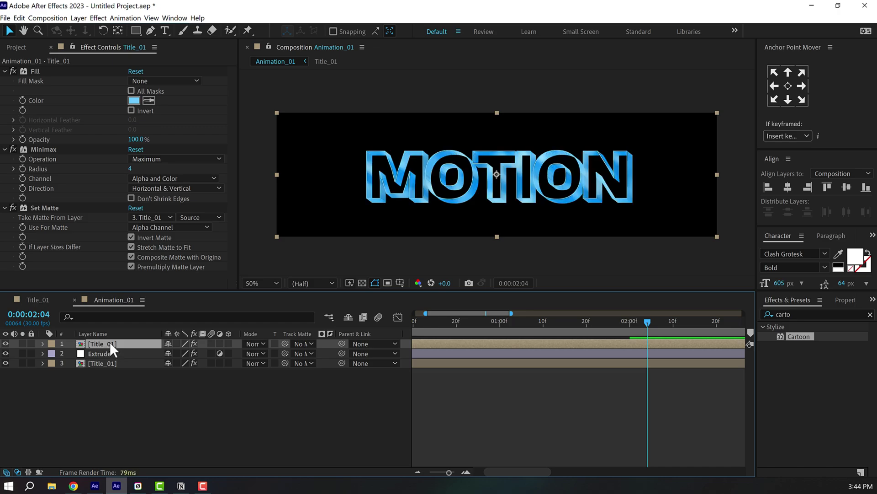
Step: Remove the Fill, Minimax and Set Matte effects from the topmost Title_01 layer
click(37, 67)
key(ctrl+a)
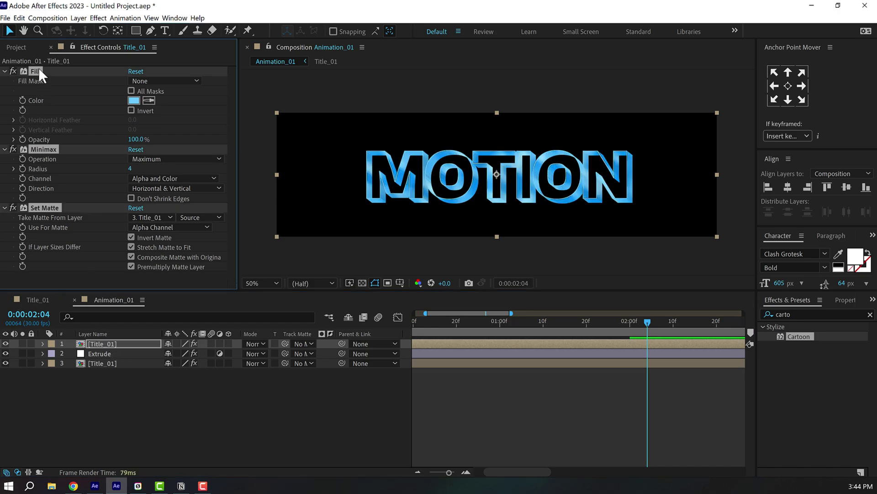
click(4, 70)
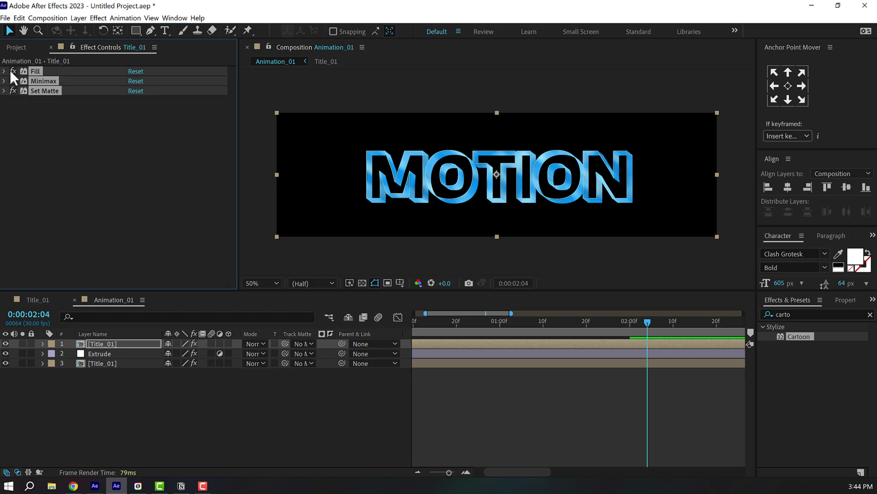
key(Delete)
Step: Find the Fill effect and apply it to the topmost Title_01 layer
click(116, 341)
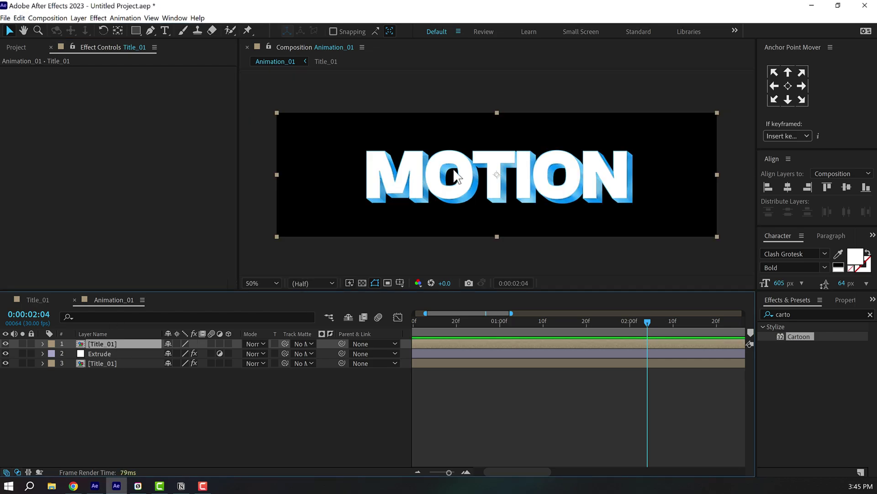
scroll(456, 178, down, 2)
double_click(797, 314)
text(fill)
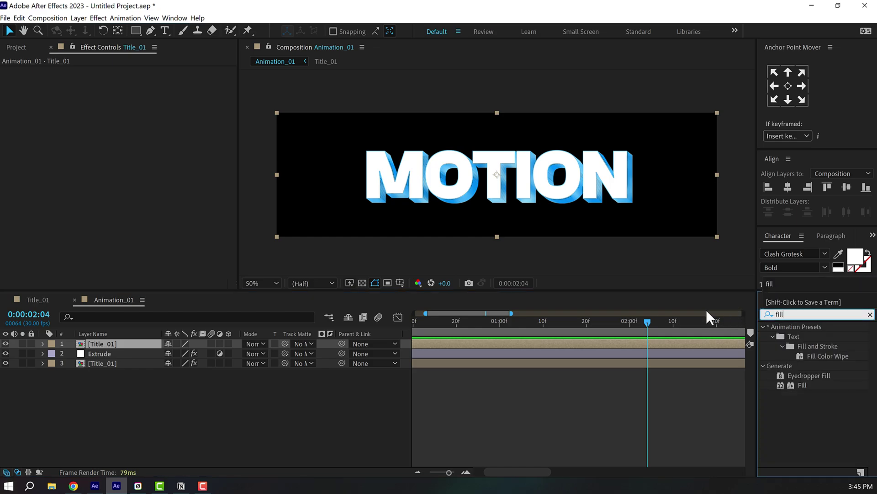
double_click(802, 384)
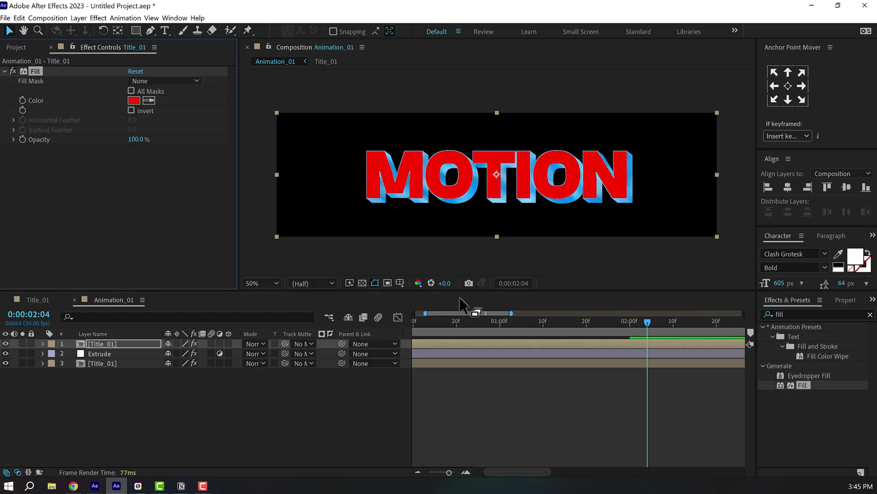
Step: Set the topmost Title_01 layer's Fill color to pink FFA1D1
click(134, 100)
click(360, 195)
drag(256, 195, 253, 177)
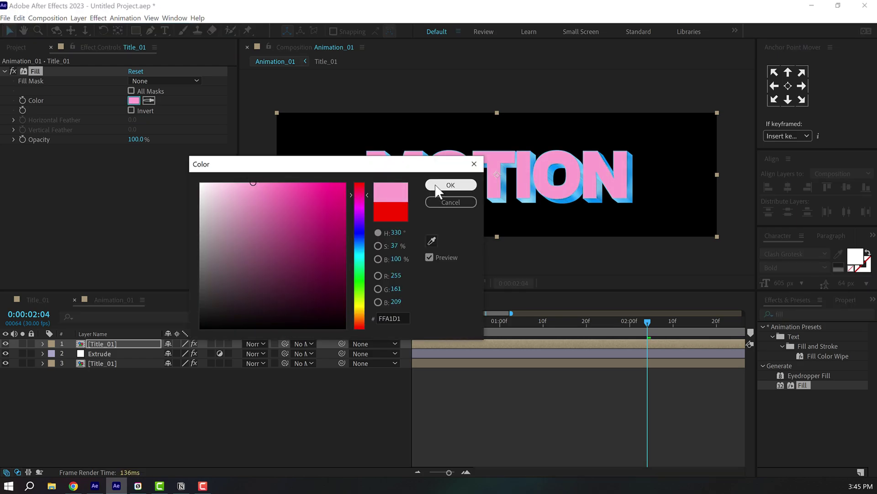
click(433, 186)
Step: Add a Gradient Overlay layer style to the topmost Title_01 layer and expand its settings
scroll(496, 177, up, 1)
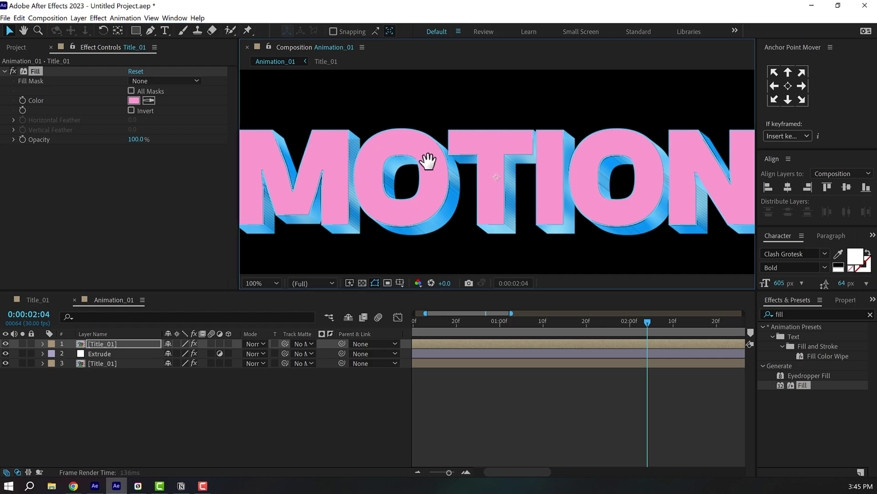
drag(421, 163, 445, 155)
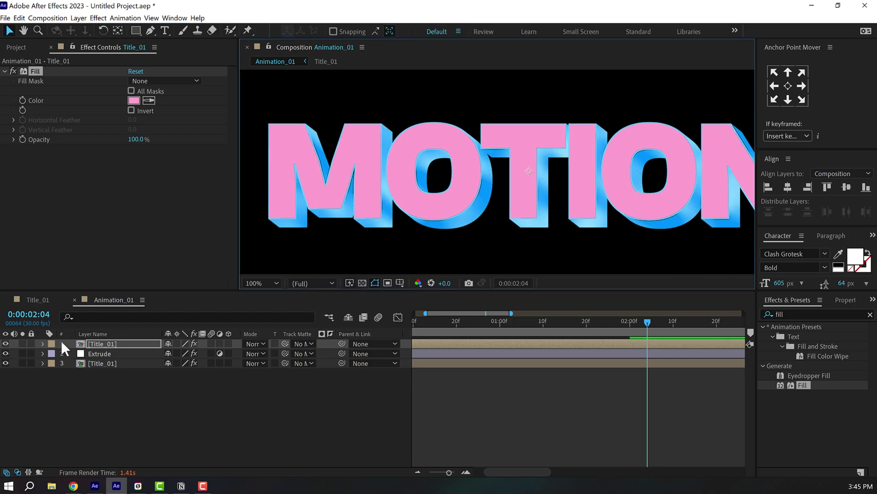
click(123, 342)
right_click(123, 340)
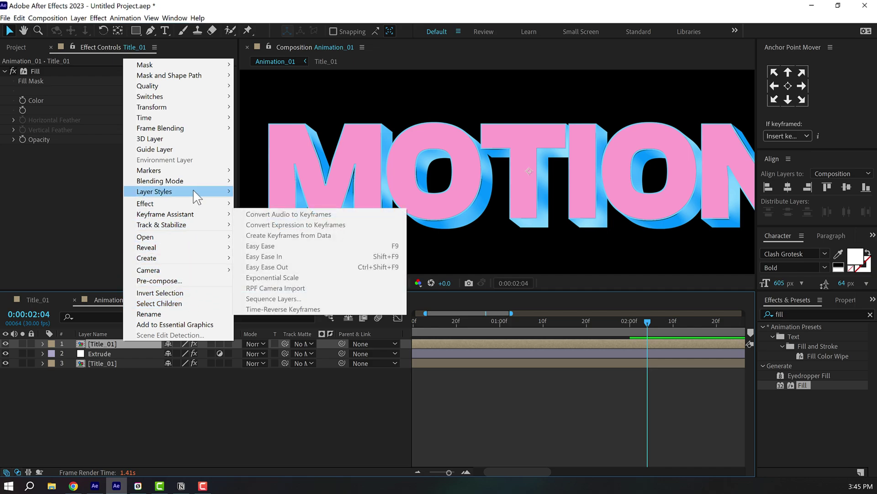
mouse_move(220, 192)
click(270, 298)
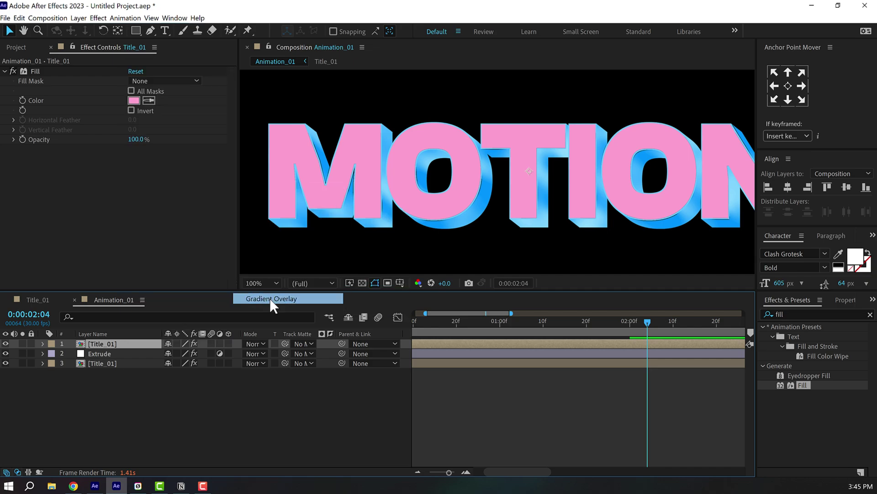
click(63, 392)
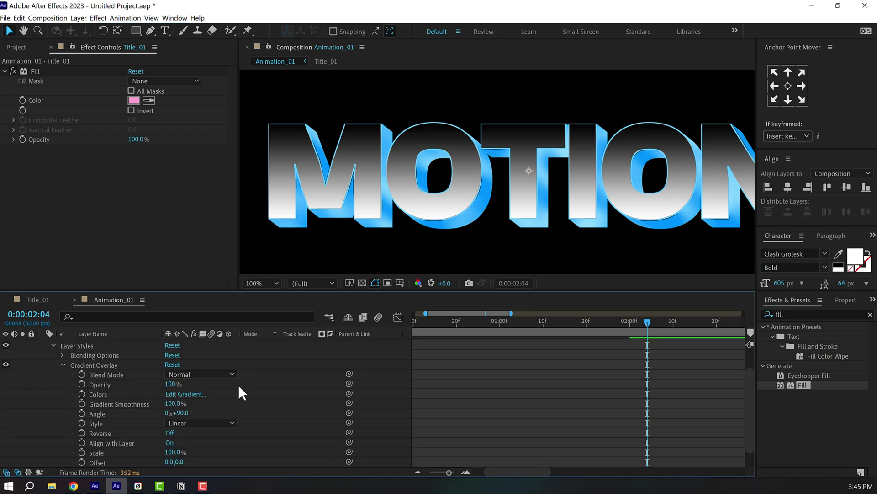
Step: Set the Gradient Overlay's Style to Reflected and its Blend Mode to Soft Light
click(196, 423)
click(192, 402)
scroll(103, 363, down, 1)
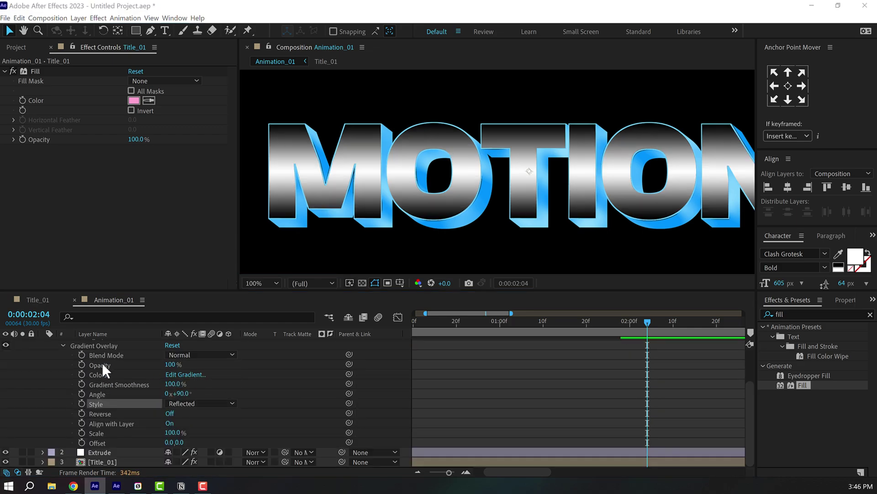
click(177, 356)
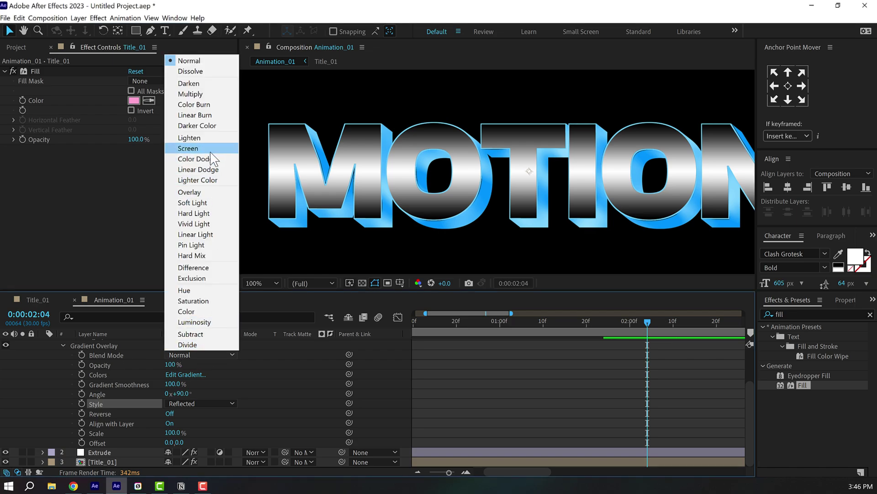
click(194, 203)
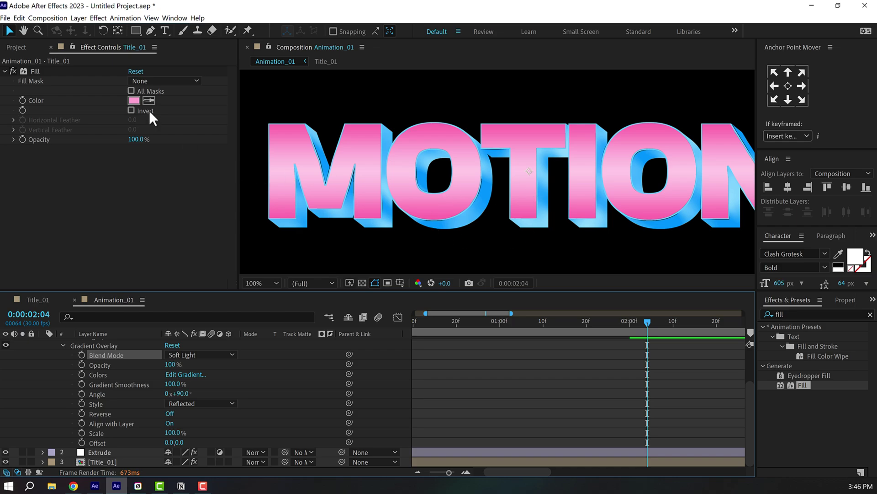
Step: Lighten the topmost Title_01 layer's Fill color to pink FFB7DB
click(136, 98)
mouse_move(259, 181)
mouse_down()
mouse_move(239, 186)
mouse_move(240, 179)
mouse_up()
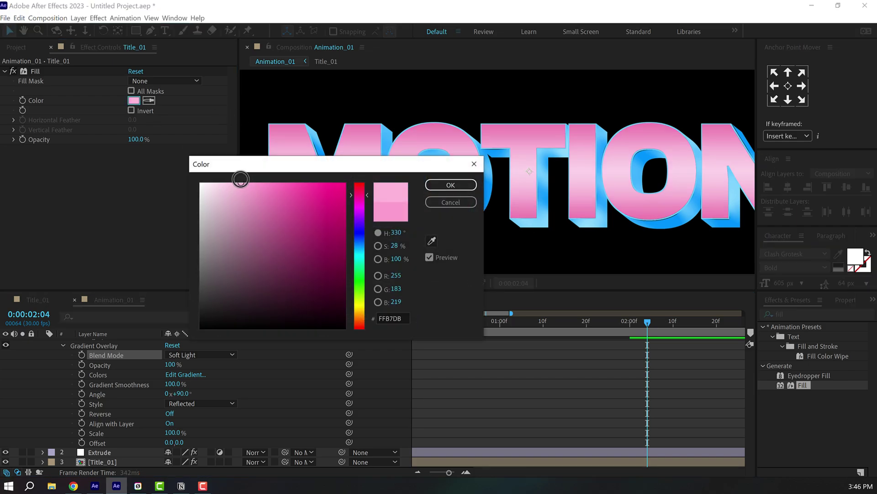
click(442, 187)
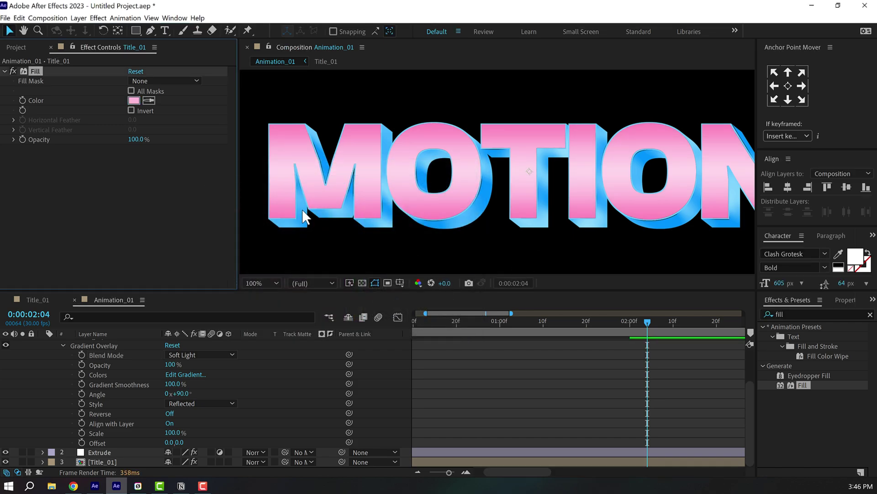
Step: Duplicate the pink Title_01 layer, collapse the layer properties and give the new top copy an Aqua label
click(63, 345)
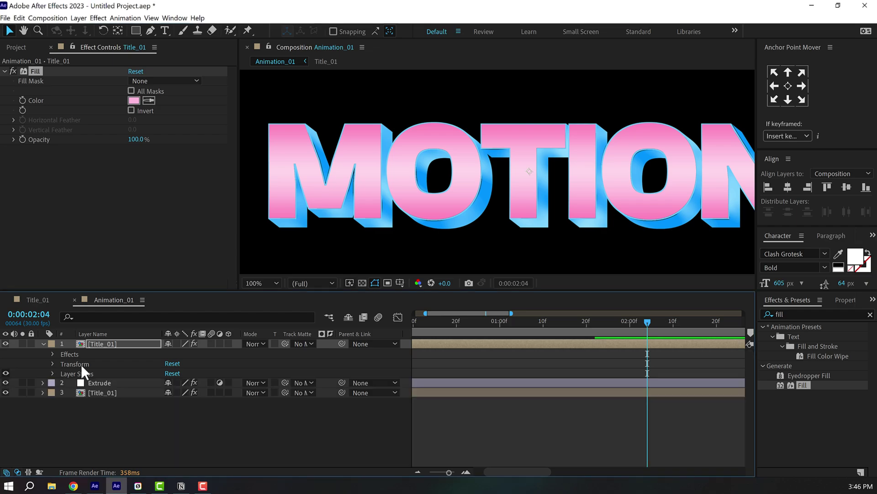
click(111, 343)
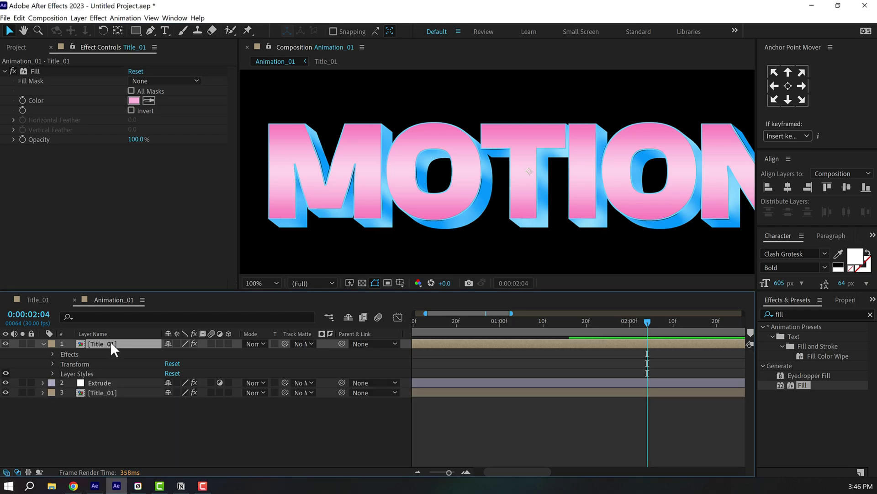
key(ctrl+d)
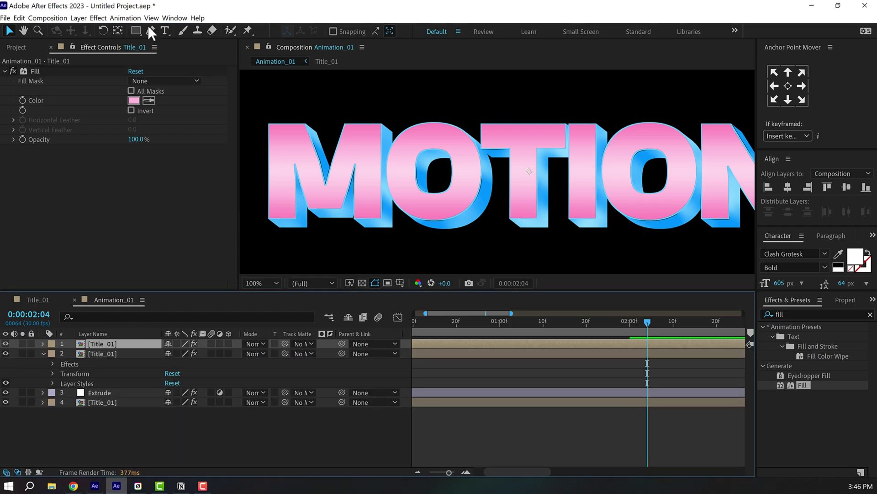
click(43, 353)
click(51, 343)
click(74, 194)
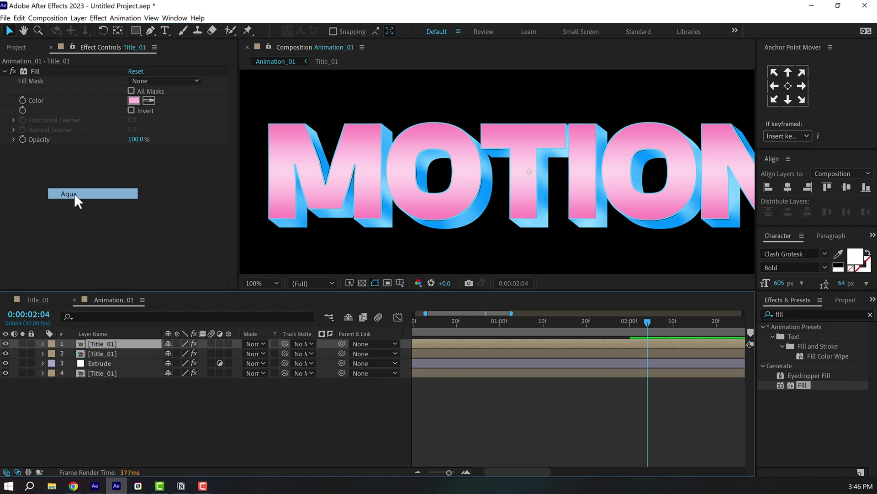
Step: Apply the Minimax effect to the Aqua-labelled Title_01 layer
click(87, 395)
click(138, 343)
key(semicolon)
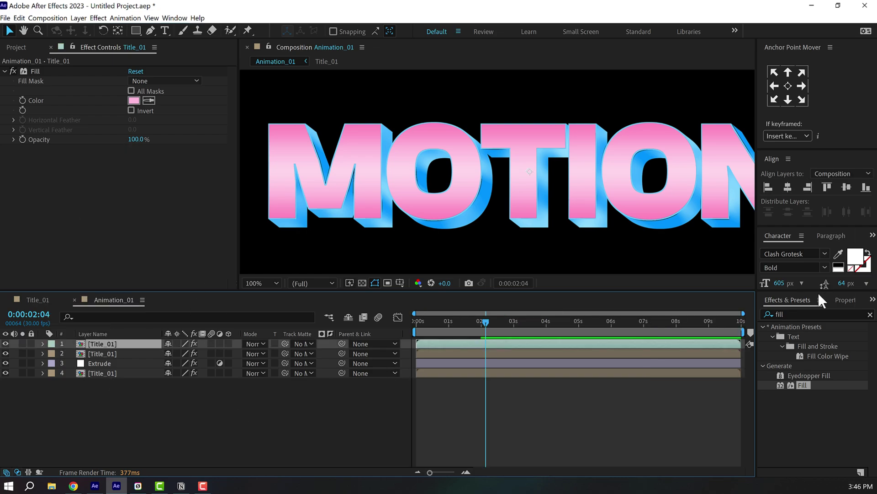
click(813, 314)
text(mini)
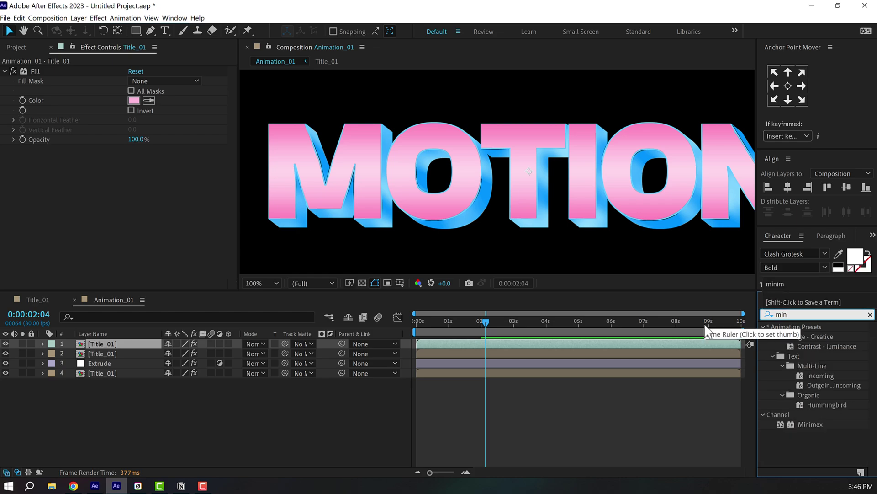
click(810, 336)
double_click(809, 336)
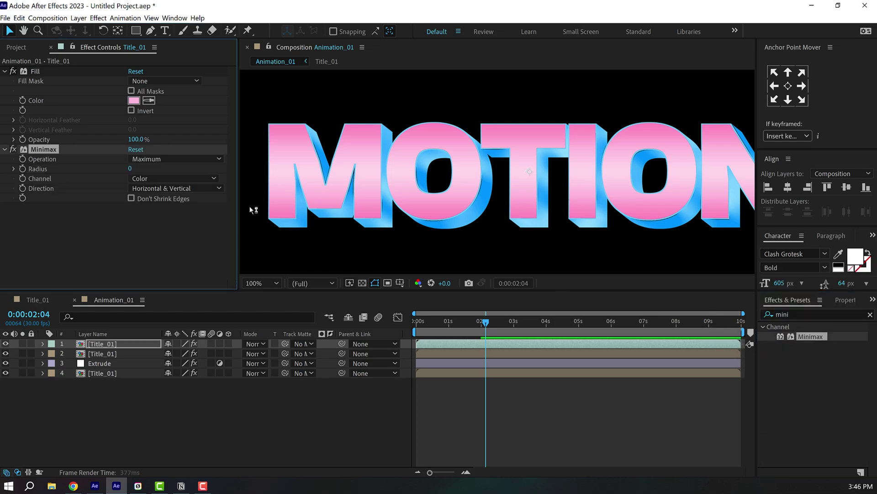
Step: Set Minimax's Operation to Minimum, Radius to 10 and Channel to Alpha and Color
click(174, 159)
click(155, 170)
click(155, 170)
click(133, 168)
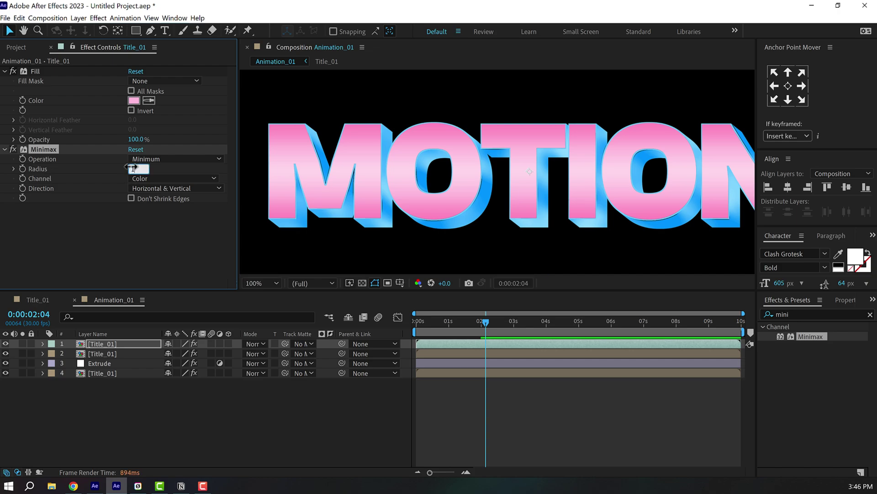
key(Return)
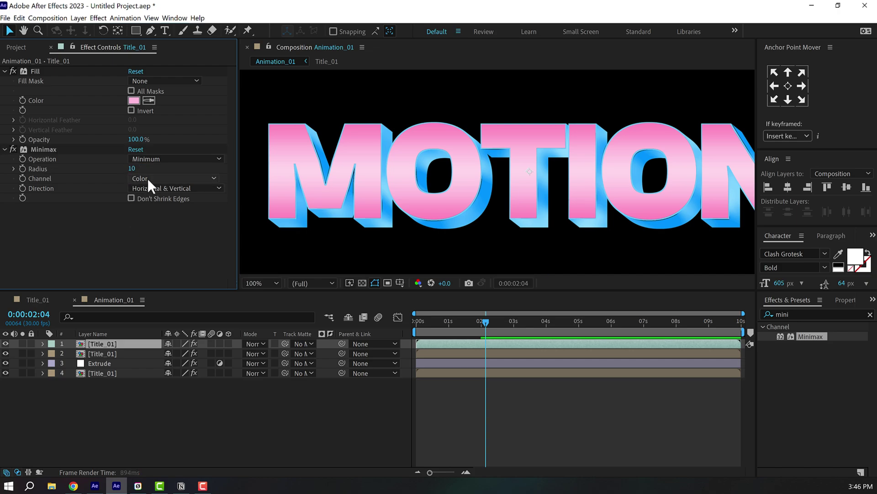
click(147, 178)
click(182, 197)
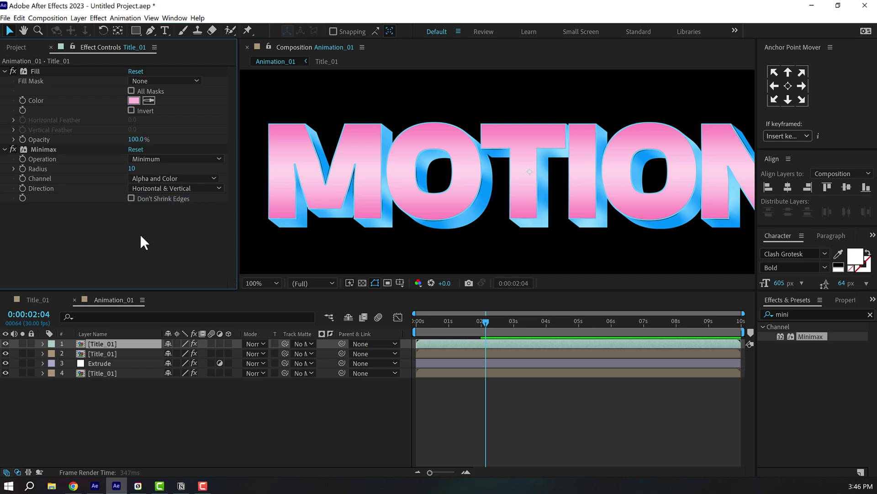
Step: Add an Inner Shadow layer style to the Aqua-labelled Title_01 layer and expand its settings
right_click(139, 343)
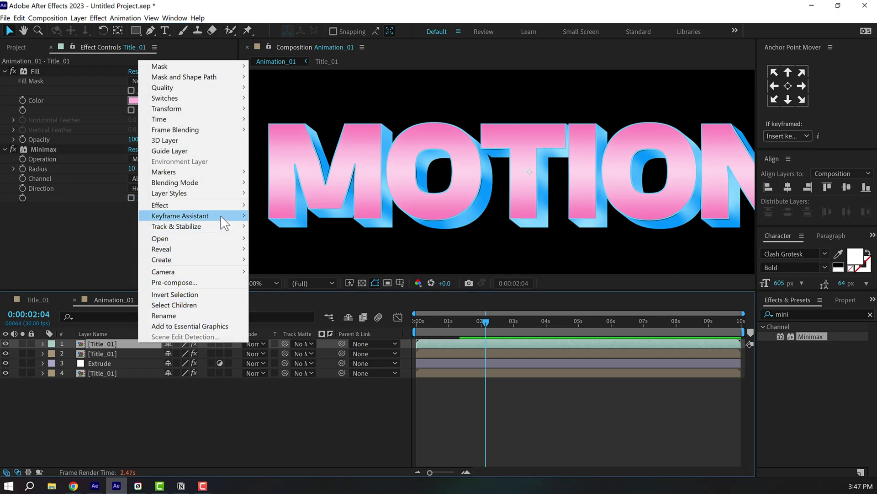
mouse_move(226, 193)
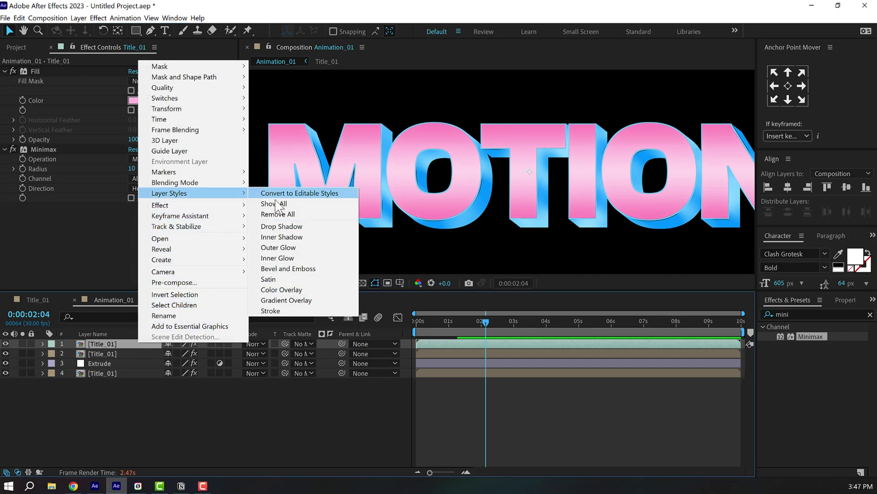
click(282, 237)
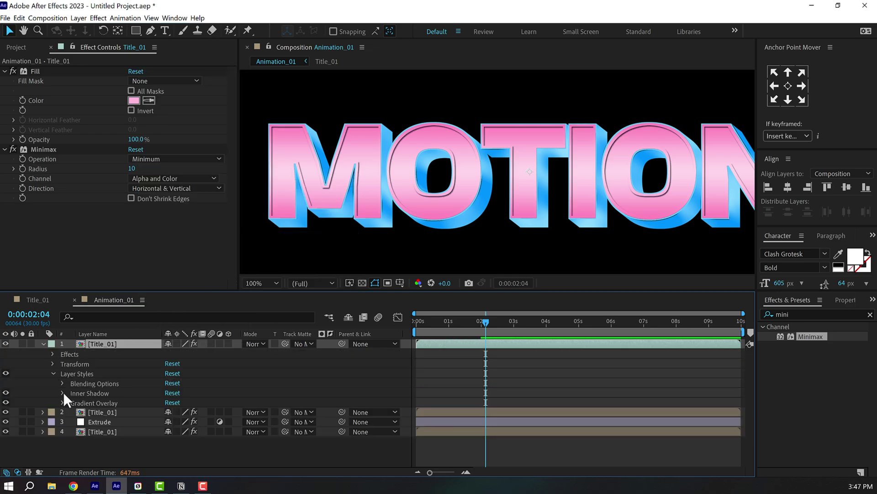
click(63, 393)
Step: Enlarge the timeline area, then set the Inner Shadow's Blend Mode to Color Burn and Opacity to 50%
scroll(91, 404, down, 2)
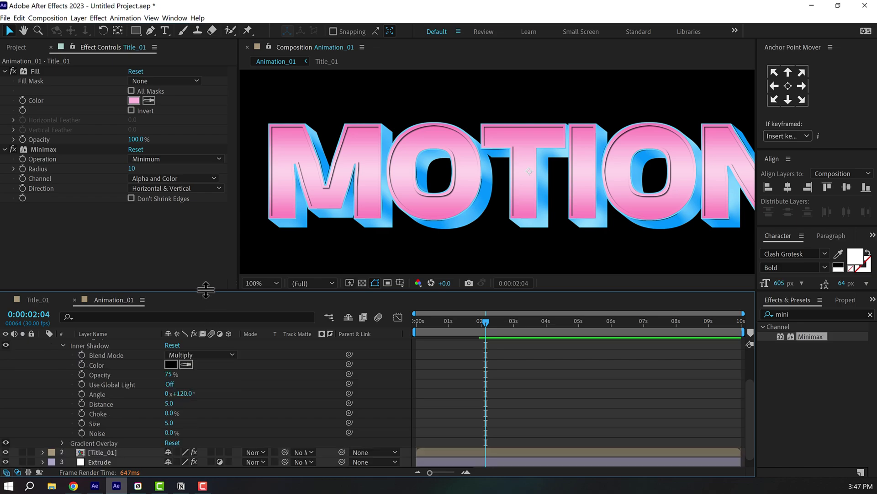
drag(206, 289, 206, 236)
click(202, 344)
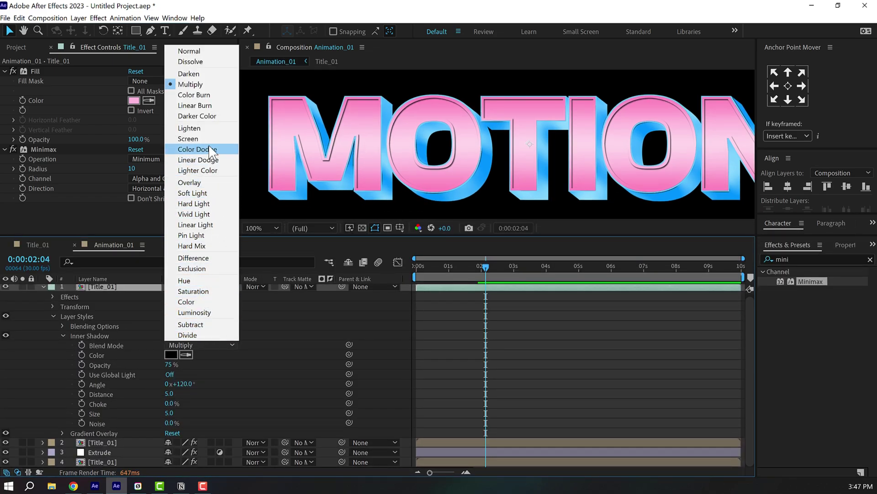
click(213, 95)
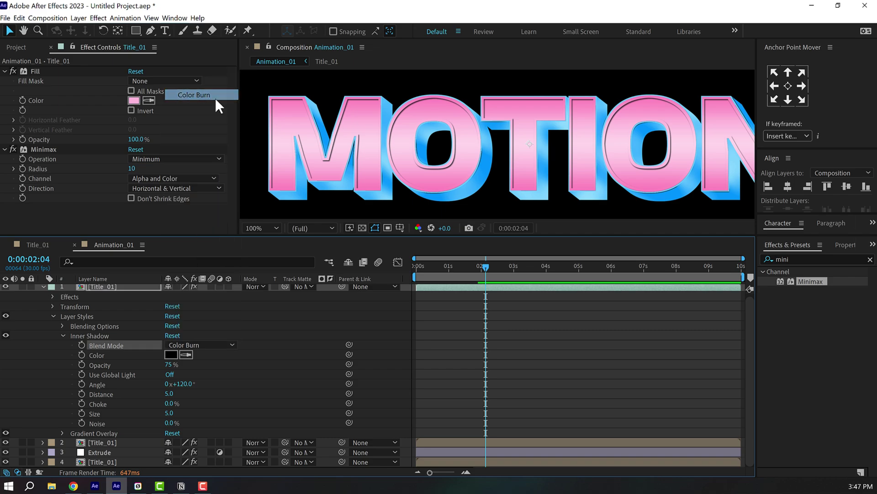
click(169, 364)
text(50)
click(225, 372)
Step: Set the Inner Shadow's Distance to 10 and adjust its Size
click(169, 393)
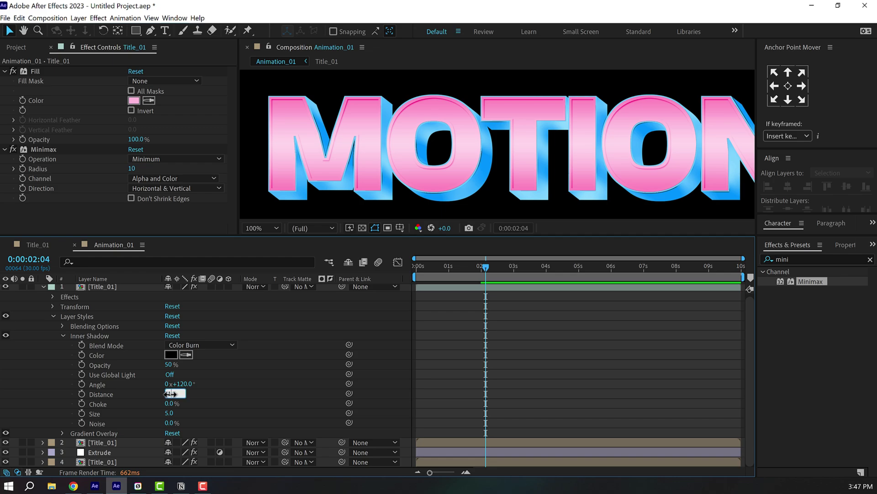
key(Return)
click(168, 413)
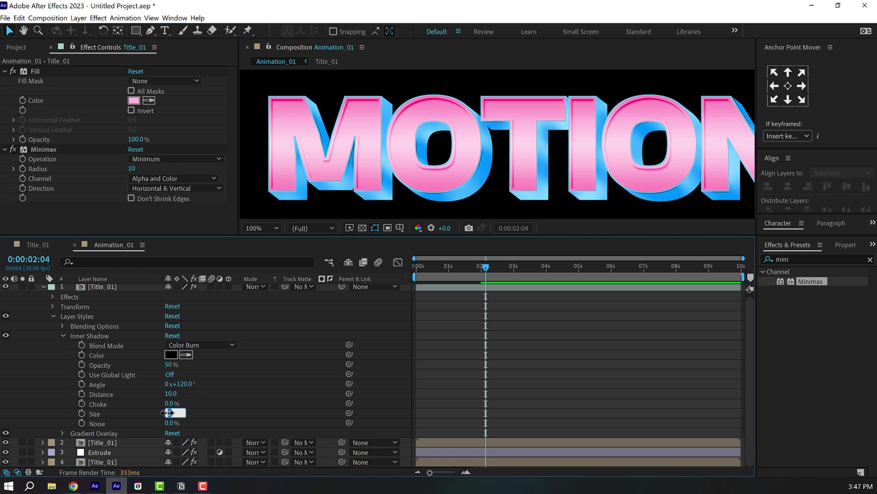
key(Return)
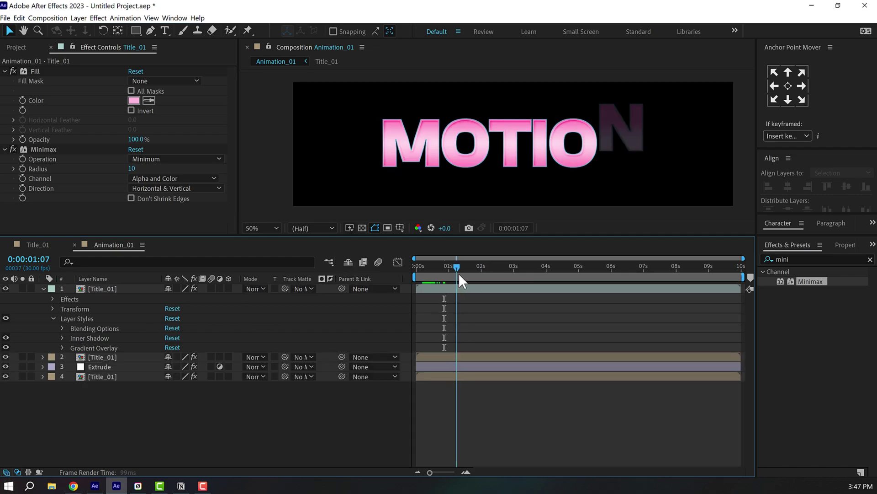
Step: Inspect the title's letter reveal at 100% magnification with the preview resolution set to Half
mouse_move(459, 273)
mouse_down()
mouse_move(503, 279)
mouse_move(445, 277)
mouse_move(457, 281)
mouse_up()
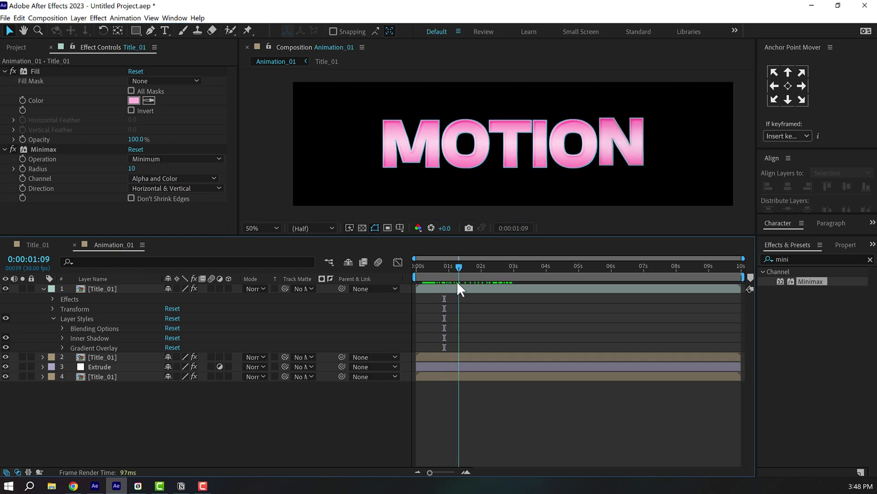
scroll(445, 306, up, 2)
drag(529, 465, 514, 469)
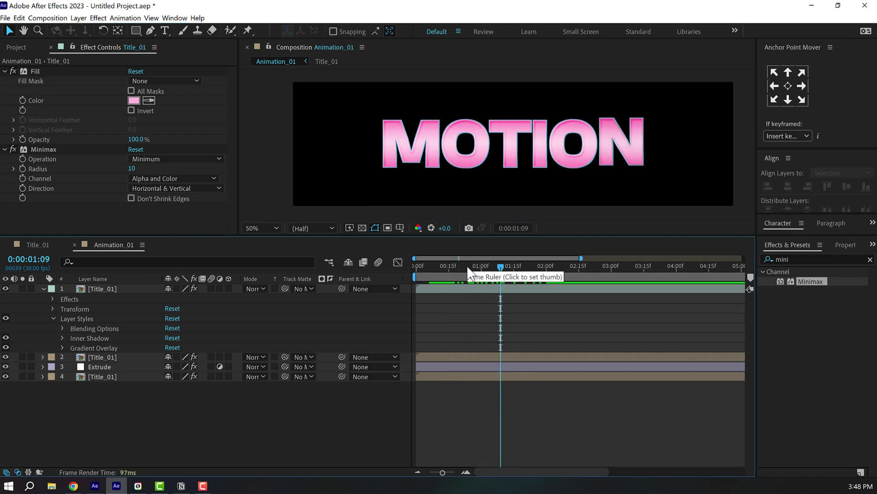
mouse_move(440, 267)
mouse_down()
mouse_move(420, 267)
mouse_move(444, 267)
mouse_up()
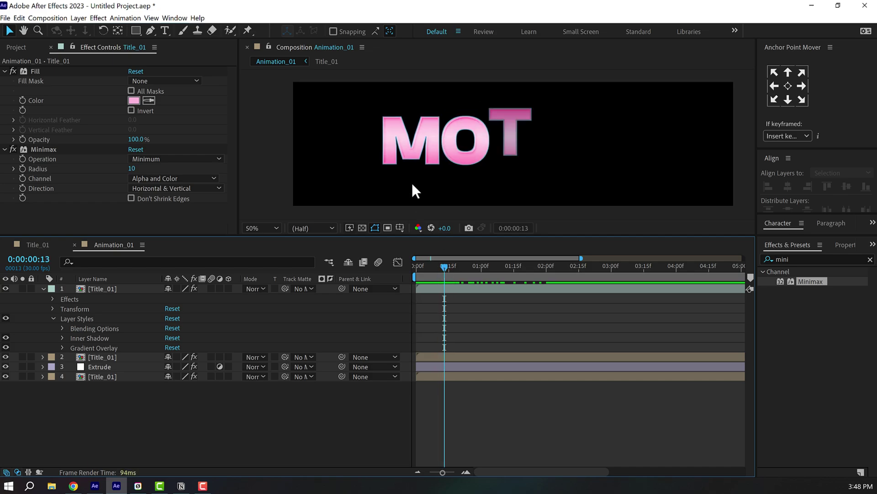
key(/)
click(313, 228)
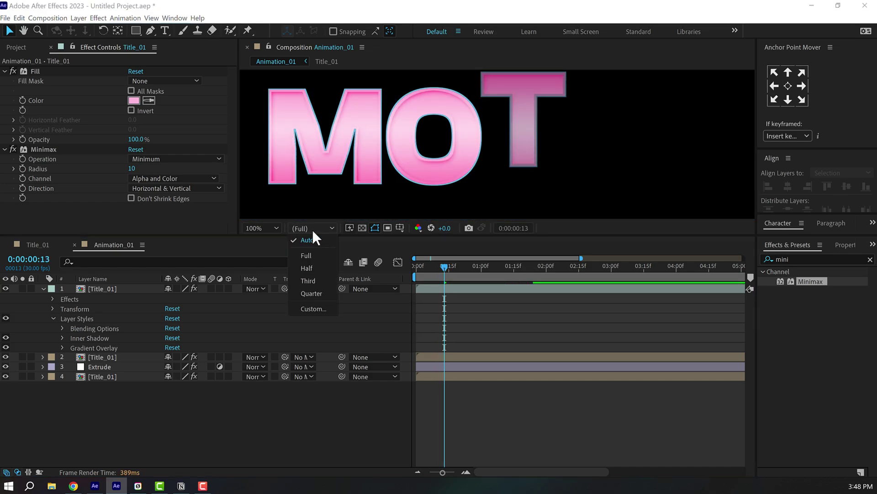
click(313, 268)
mouse_move(440, 269)
mouse_down()
mouse_move(429, 268)
mouse_move(461, 270)
mouse_move(453, 267)
mouse_up()
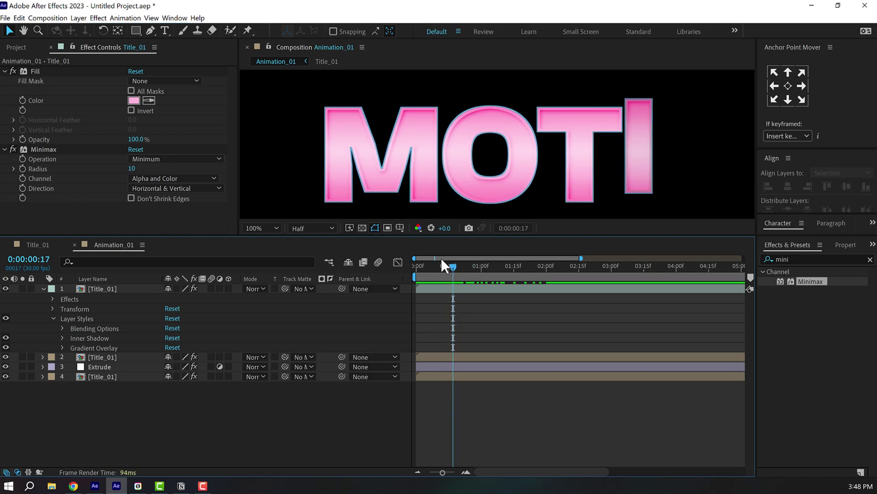
Step: Keyframe the Gradient Overlay's Opacity on the top Title_01 layer from 0% at 0:00:00:20 to 100% at 0:00:01:16
click(62, 347)
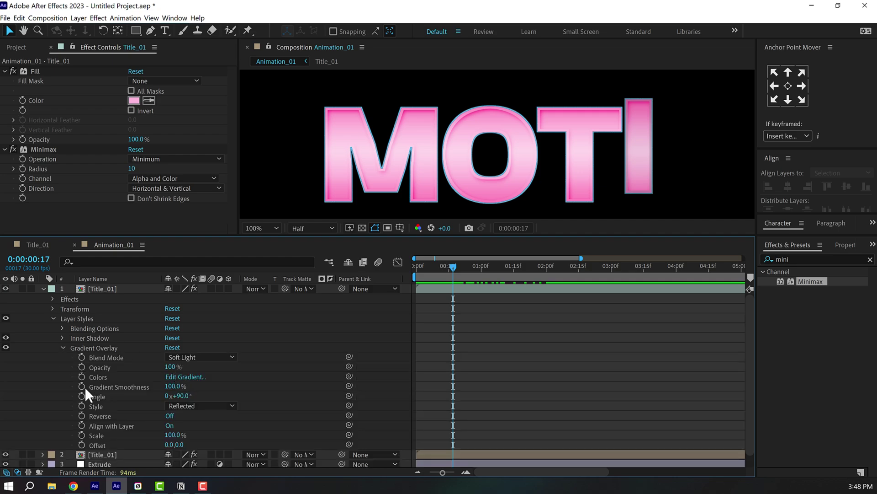
drag(447, 270, 481, 268)
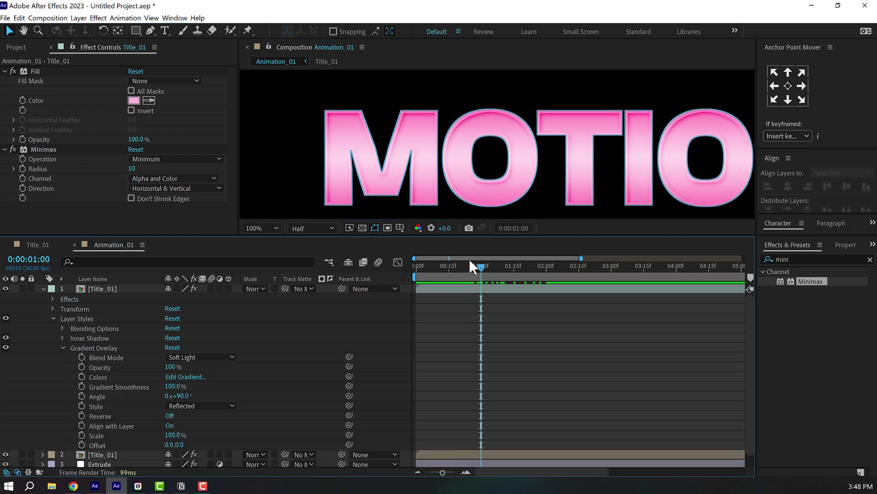
drag(480, 267, 459, 267)
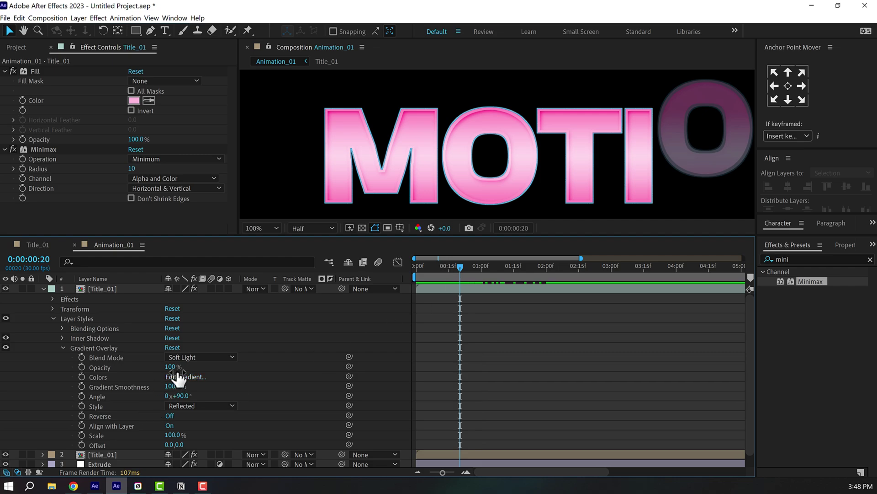
drag(172, 367, 72, 372)
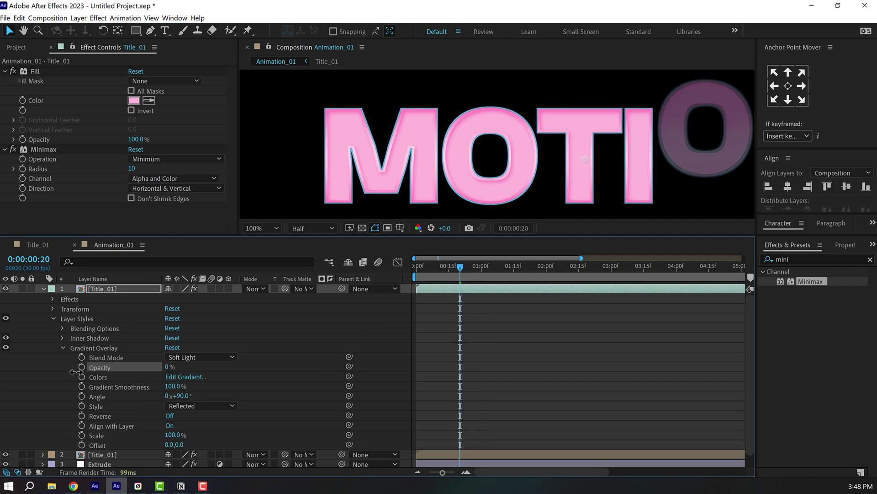
click(82, 367)
drag(460, 268, 516, 277)
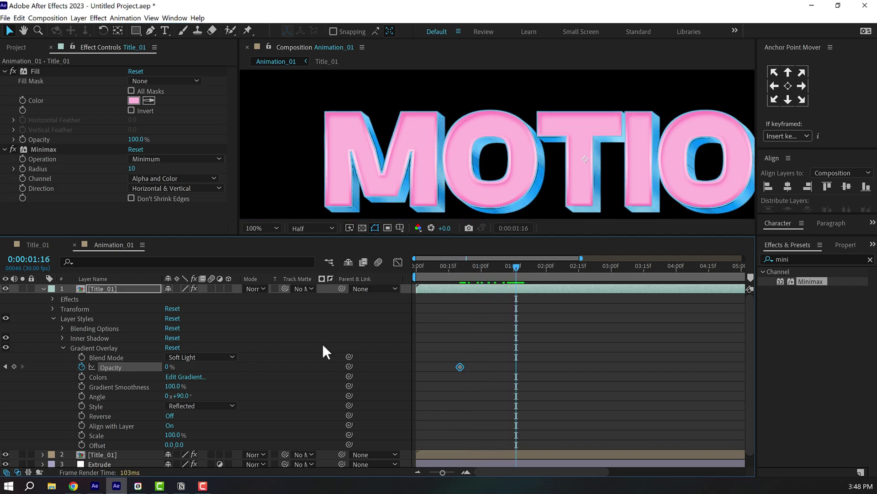
drag(169, 371, 305, 363)
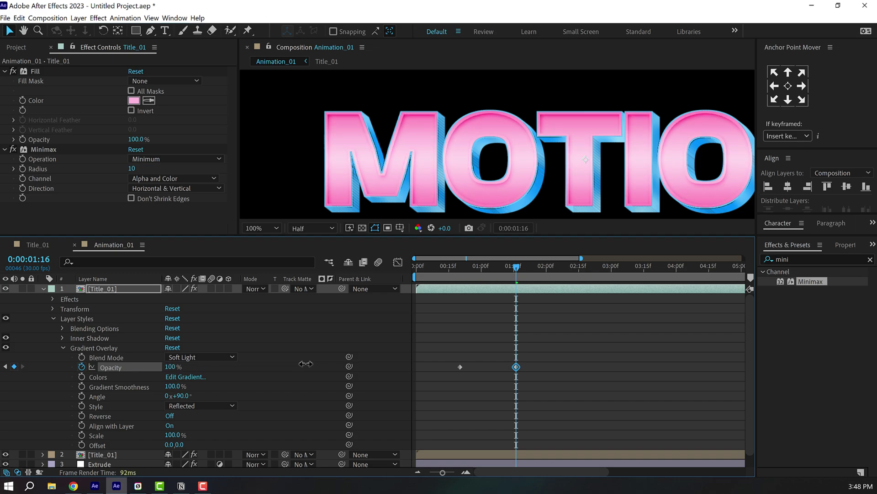
Step: Apply Easy Ease to both Gradient Overlay Opacity keyframes and preview the animation from 0:00:00:20
drag(439, 335, 503, 371)
drag(449, 342, 541, 385)
right_click(515, 365)
mouse_move(574, 359)
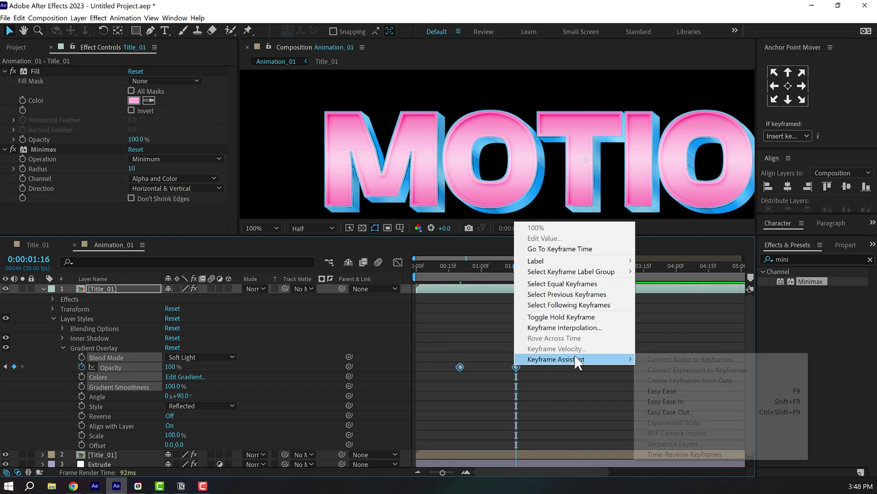
click(668, 391)
click(445, 274)
click(460, 265)
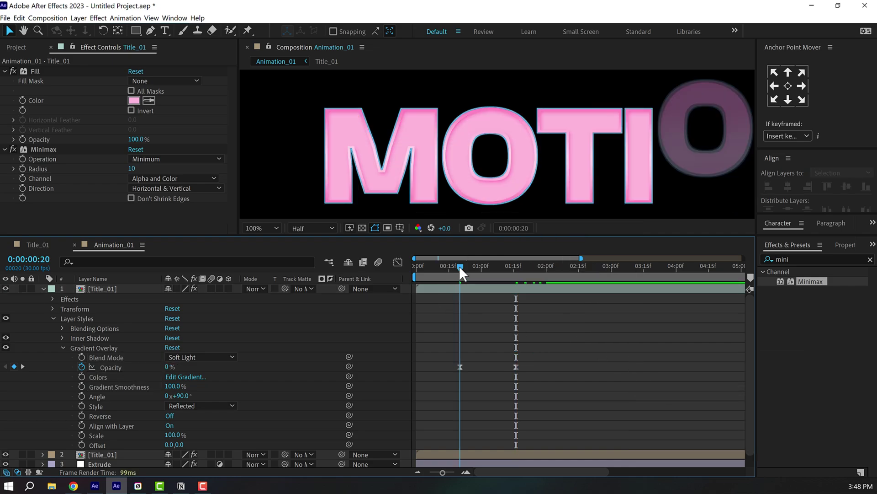
key(space)
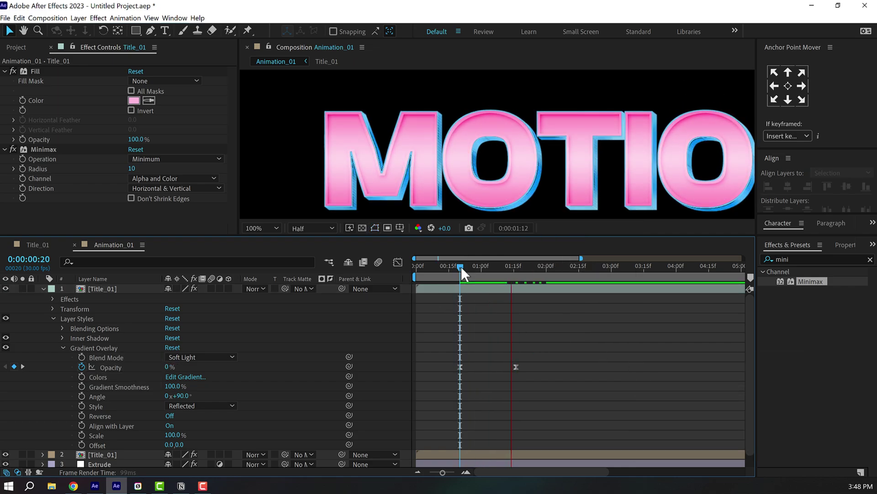
key(space)
Step: Delay both Gradient Overlay Opacity keyframes by about three frames and preview the gradient fade-in
drag(460, 365, 467, 366)
click(522, 367)
key(space)
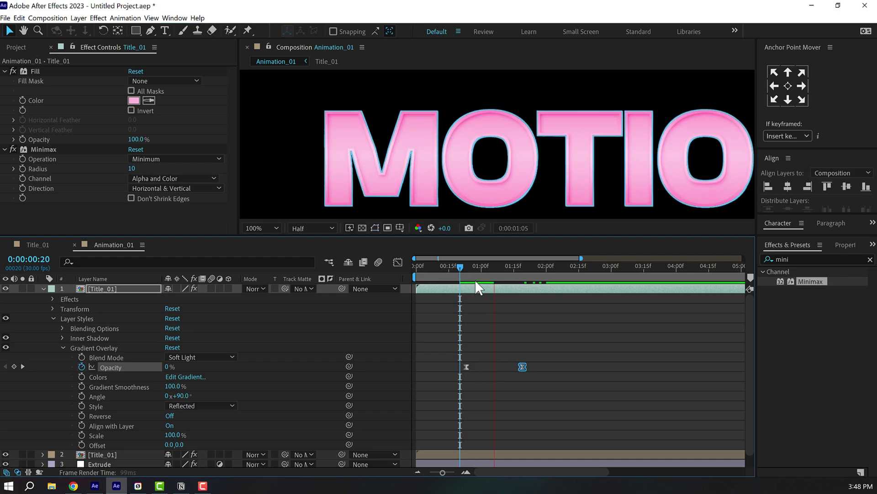
click(462, 272)
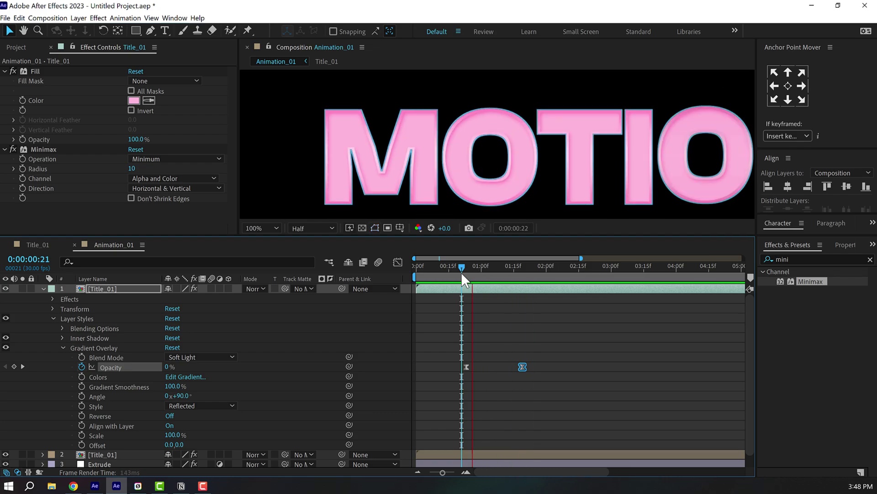
key(space)
key(space)
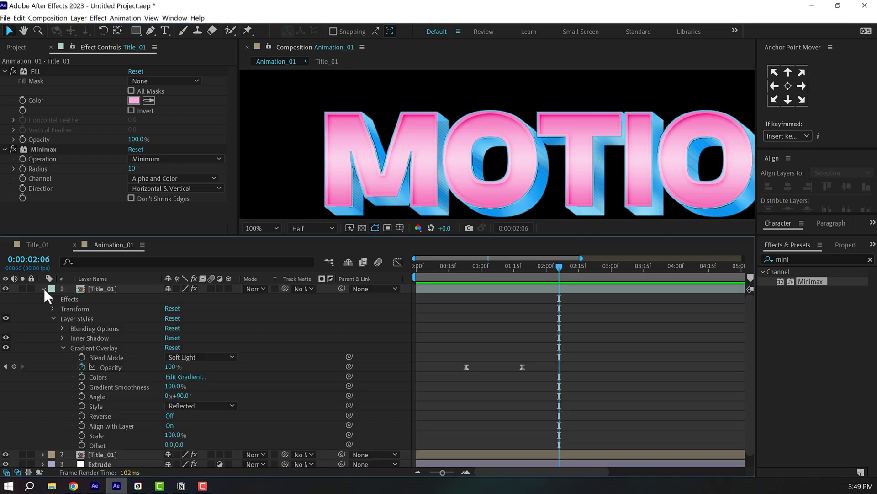
Step: Change the top Title_01 layer's Fill color to a more saturated pink and collapse the layer
click(132, 101)
drag(250, 188, 258, 177)
click(464, 186)
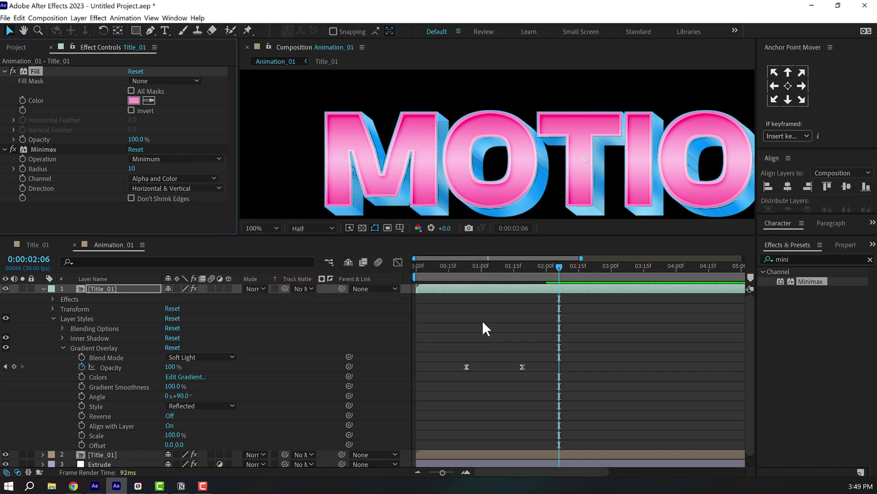
click(44, 288)
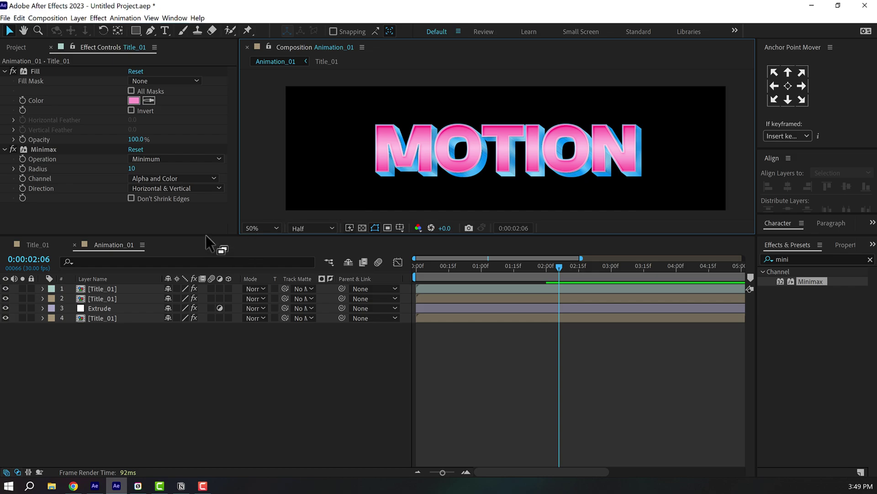
Step: Enlarge the composition viewer and check the whole title up to 0:00:02:13
drag(205, 235, 205, 297)
click(442, 328)
drag(457, 336, 575, 336)
Step: Create a new composition named Render with a size of 2560 x 1440 px
click(16, 48)
click(50, 219)
click(34, 291)
text(Render)
key(Tab)
text(2560)
key(Tab)
text(1440)
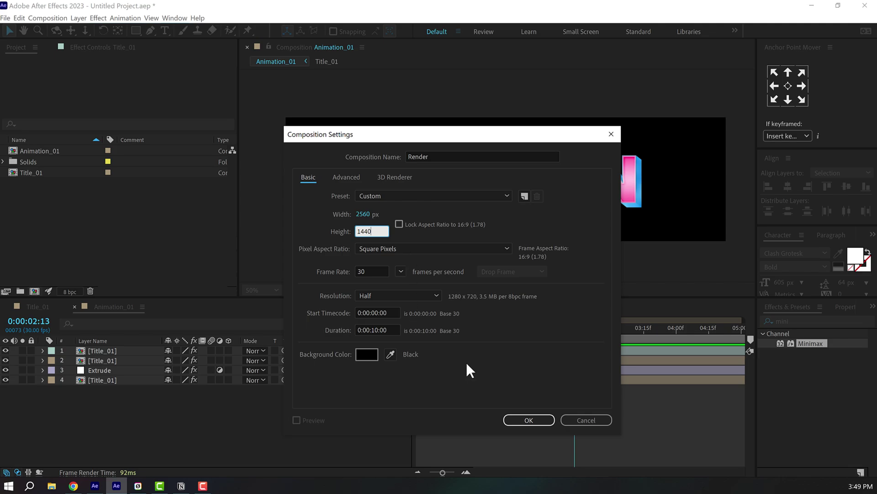
click(528, 419)
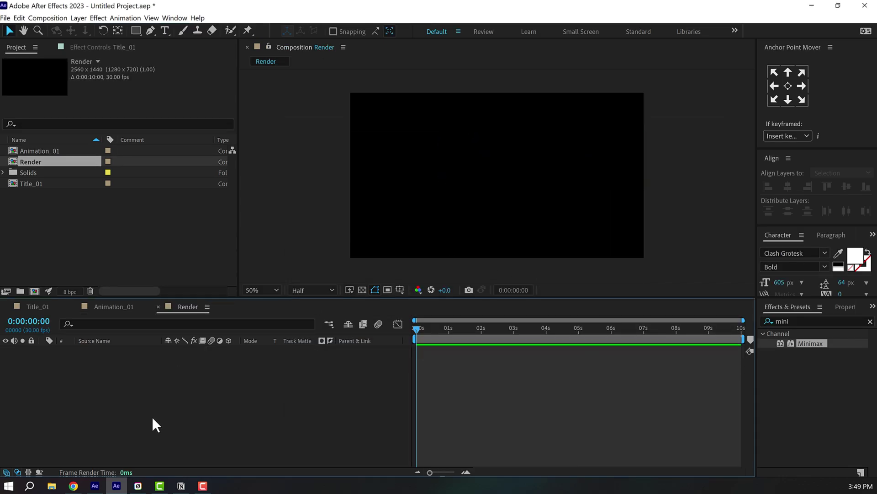
Step: Add a composition-sized solid named BG in muted purple (78688A) to the Render composition
key(ctrl+y)
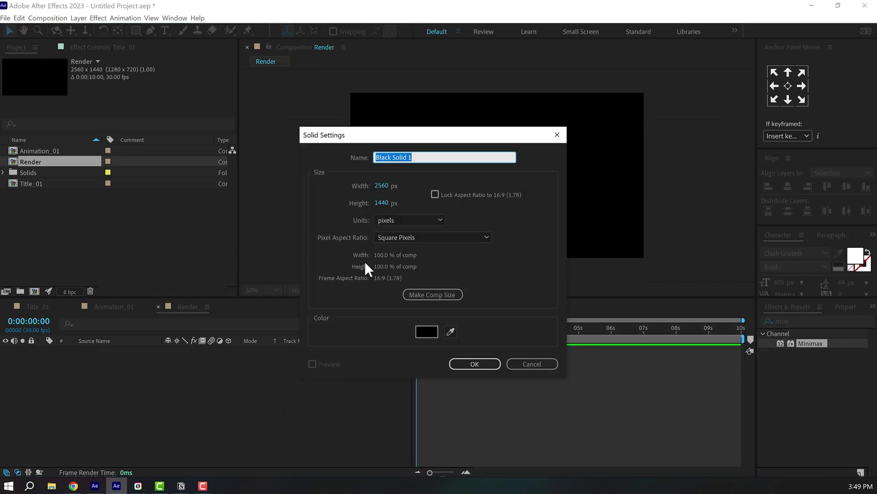
text(BG)
click(426, 330)
drag(365, 237, 365, 220)
drag(239, 263, 236, 249)
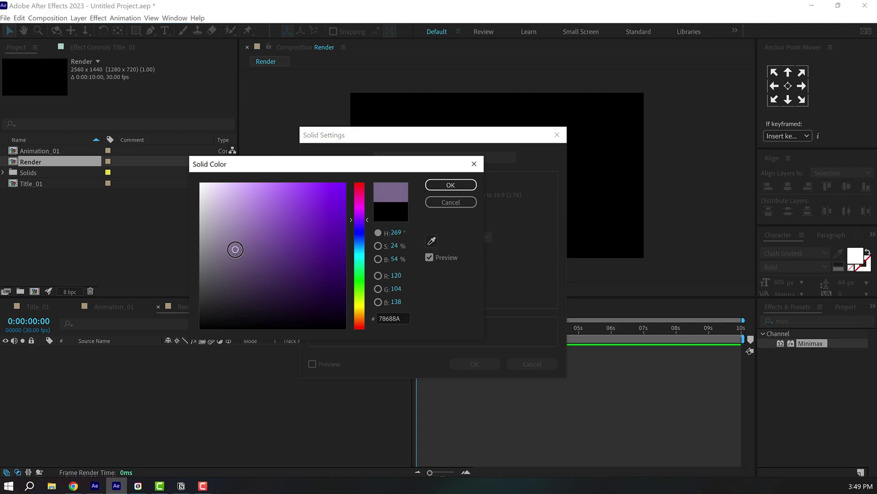
click(440, 185)
click(470, 309)
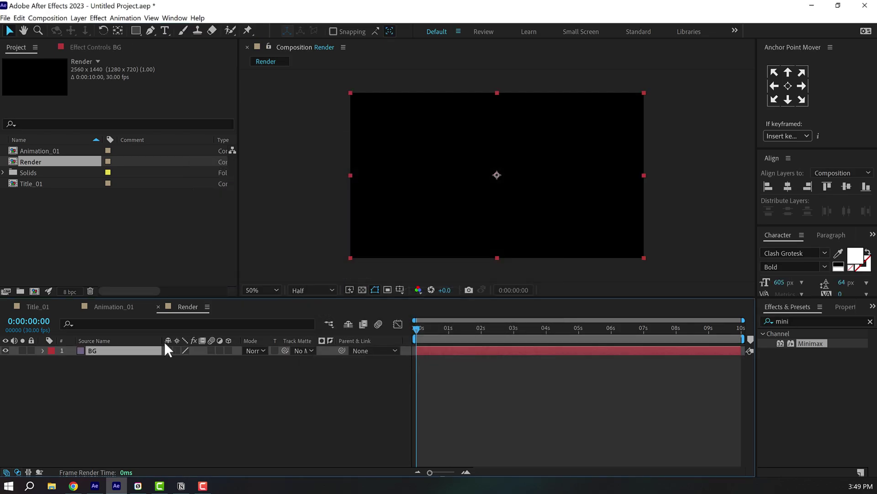
click(121, 368)
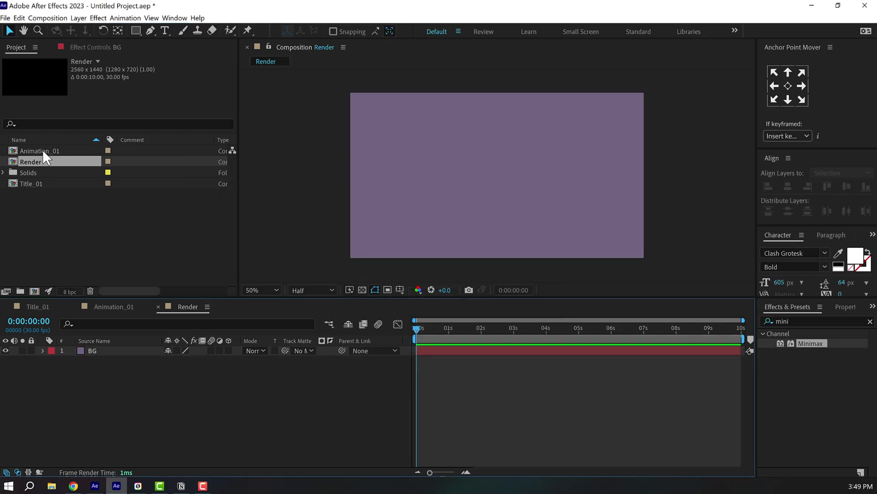
Step: Place Animation_01 above BG in the Render composition, scale it to 52% and move it slightly up
drag(43, 149, 110, 348)
drag(438, 331, 549, 328)
key(s)
drag(204, 361, 182, 361)
mouse_move(504, 176)
mouse_down()
mouse_move(504, 166)
mouse_move(504, 173)
mouse_up()
key(ctrl+shift+a)
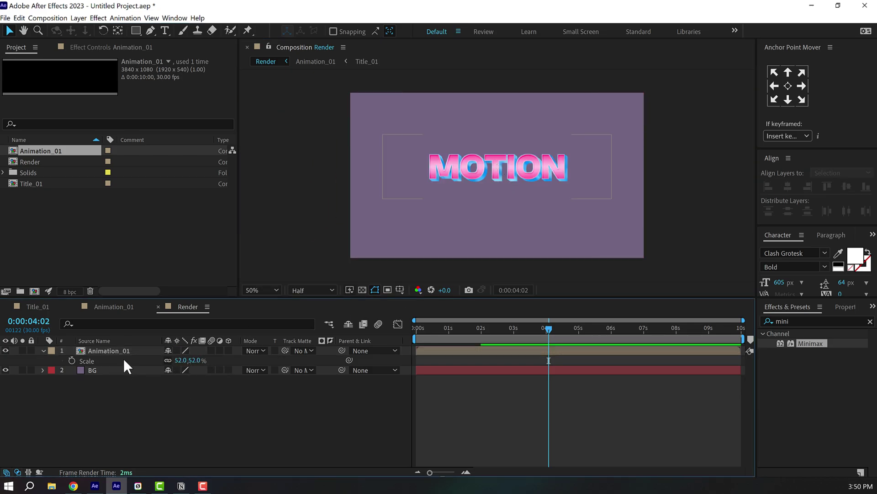
Step: Apply the Cartoon effect to the Animation_01 layer and inspect the lettering's edges up close
click(123, 351)
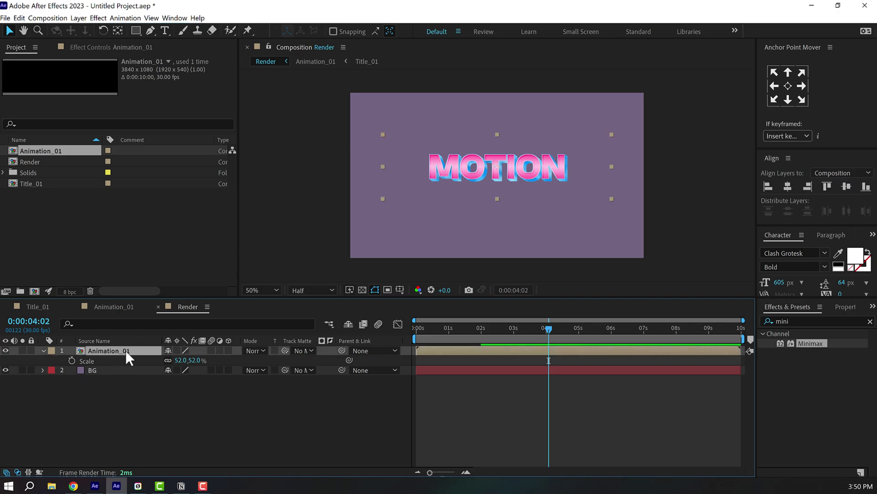
click(117, 45)
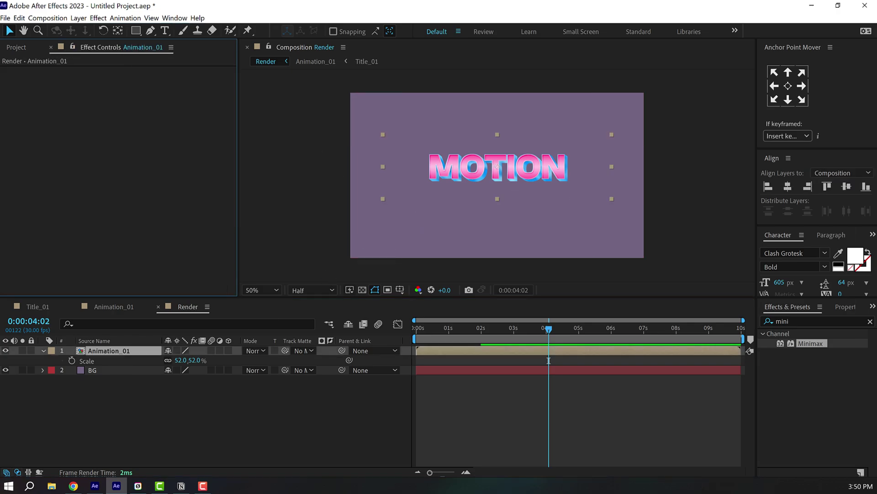
key(slash)
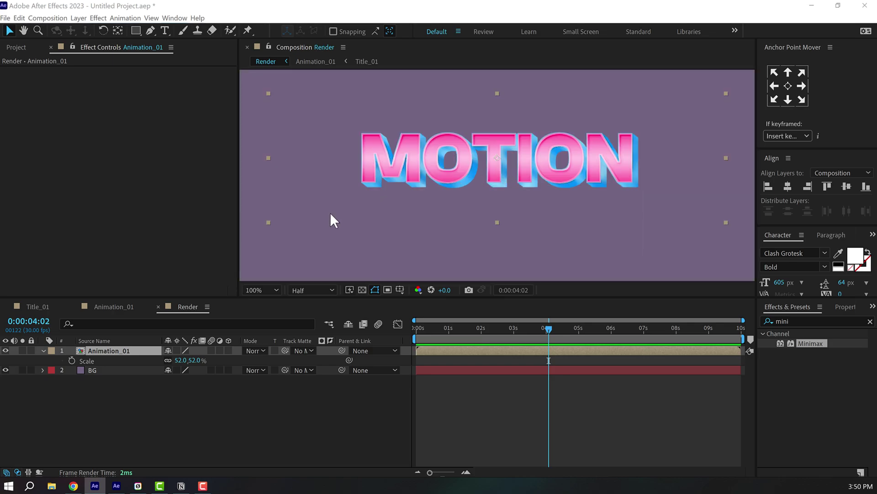
click(116, 355)
click(805, 321)
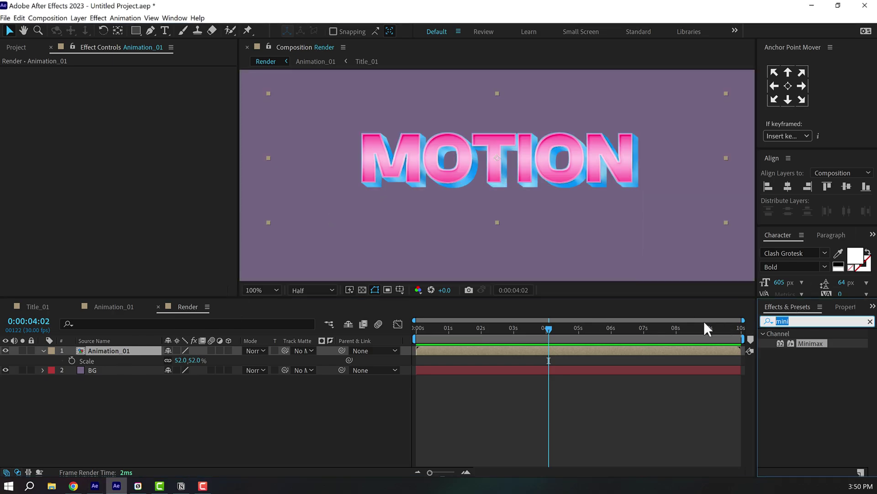
text(cartoo)
key(Return)
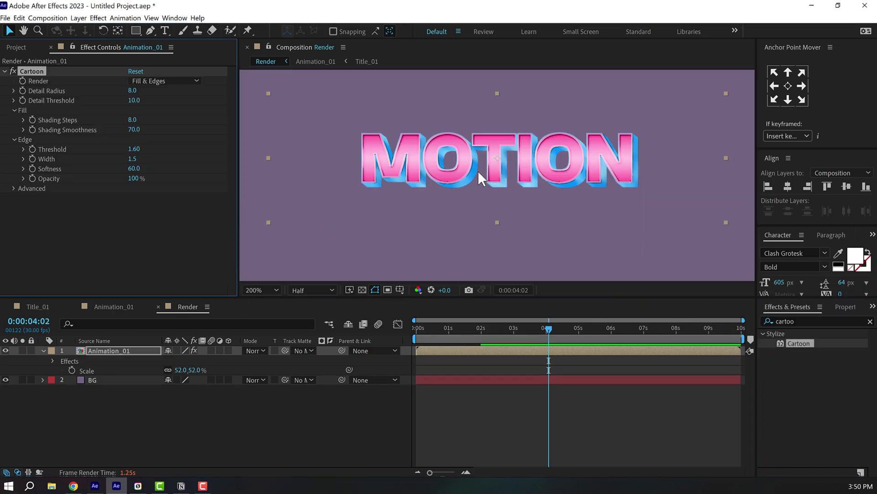
key(period)
key(comma)
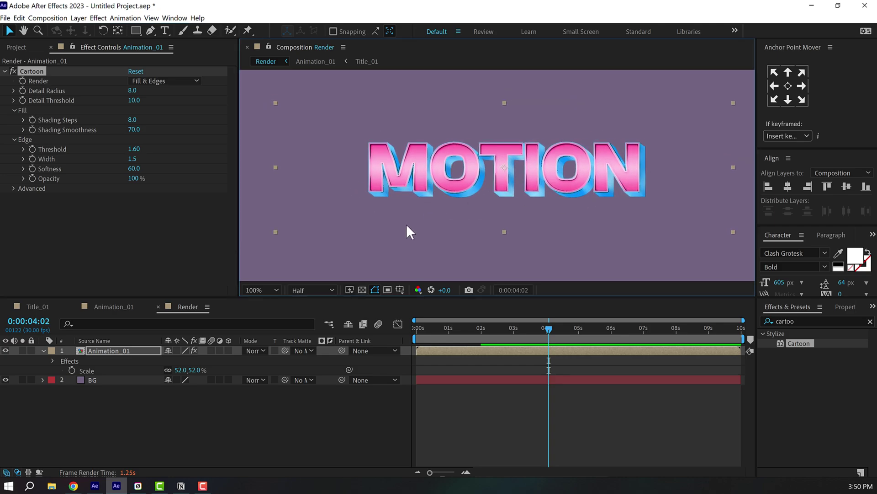
Step: Apply the Transform effect to the Animation_01 layer and set its Skew to -7
click(802, 320)
text(t)
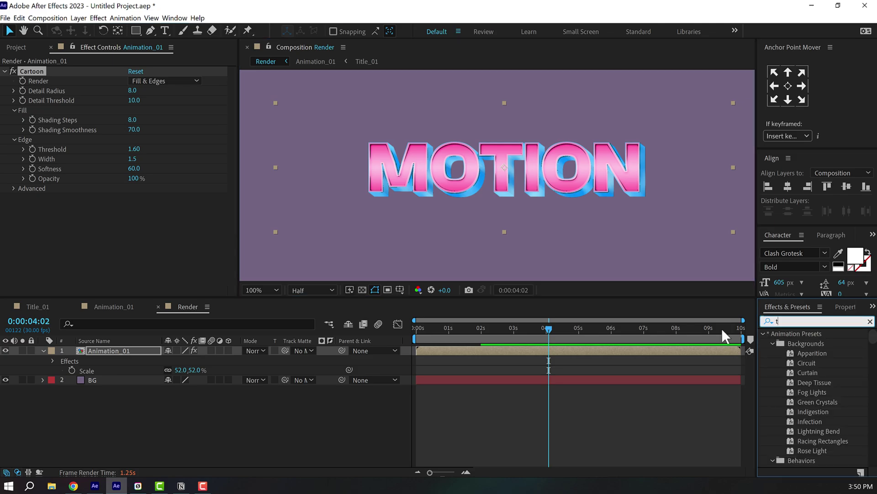
text(ransf)
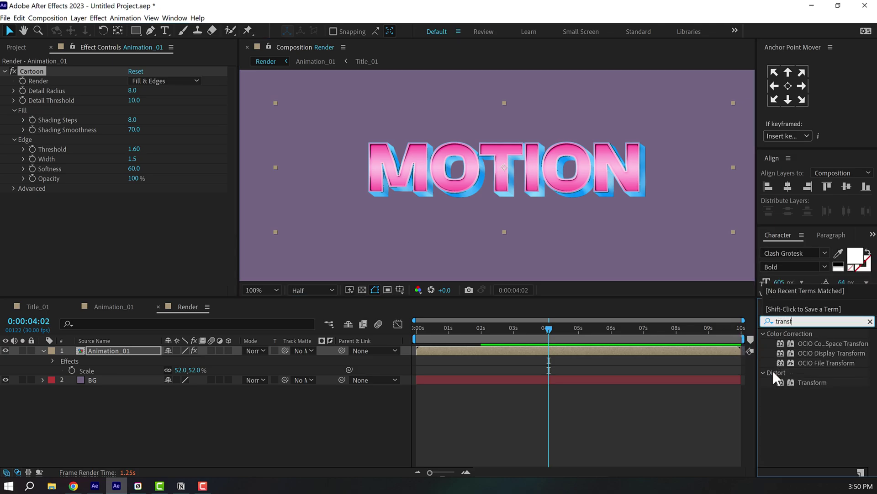
double_click(803, 381)
click(133, 187)
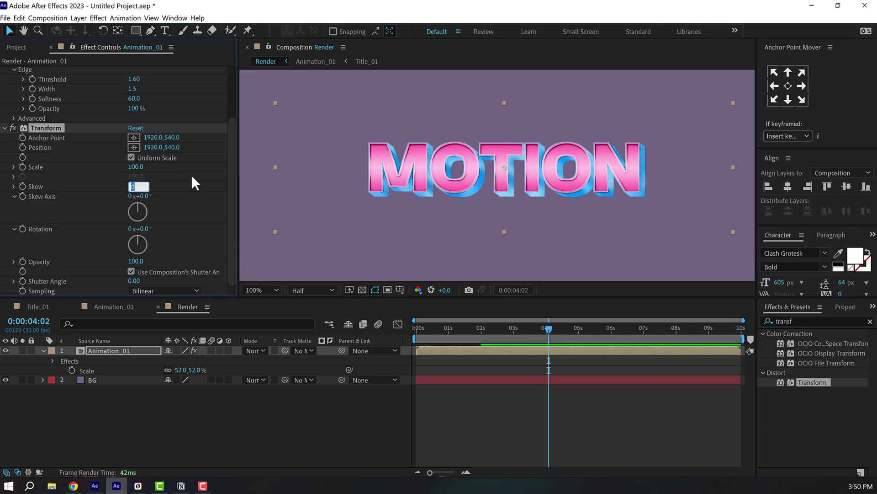
text(-7)
key(Return)
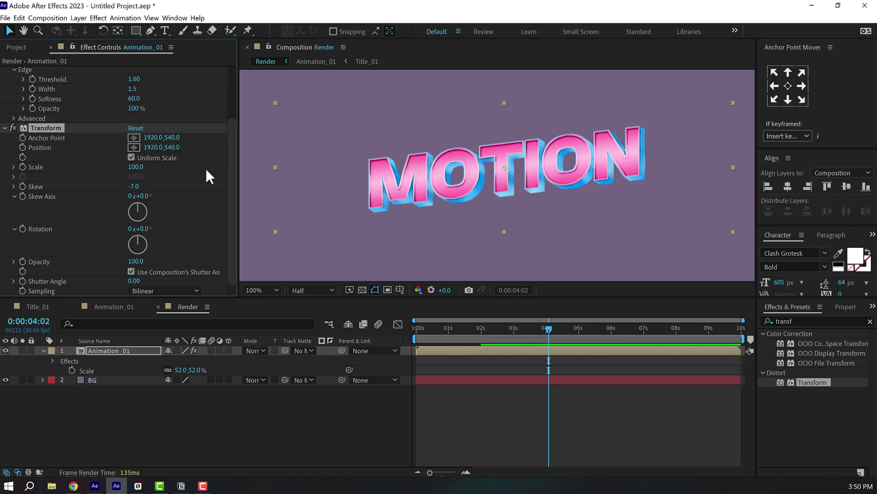
Step: Find the Basic 3D effect and apply it to the Animation_01 layer
click(802, 320)
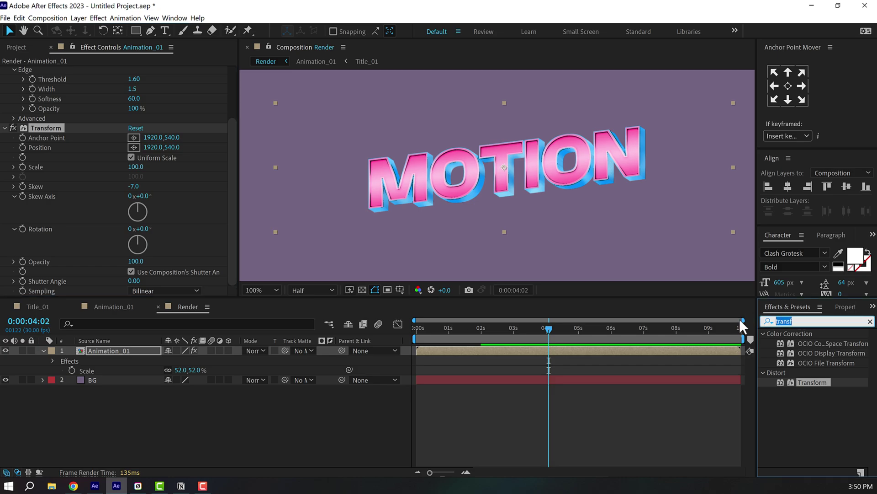
text(basi)
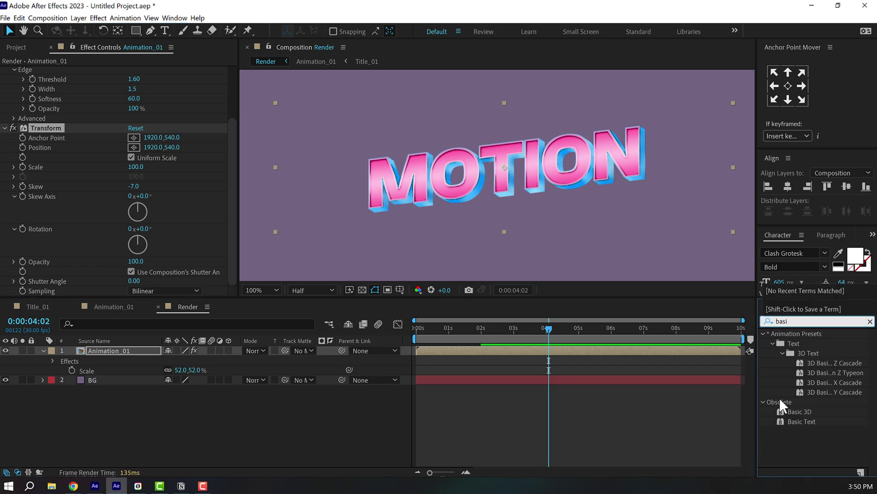
double_click(798, 411)
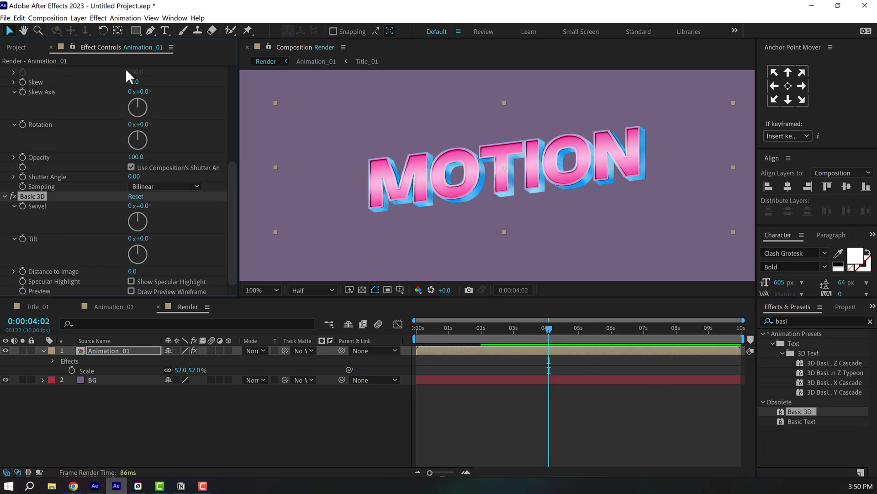
Step: Keyframe the Basic 3D Swivel on Animation_01 from 0° at 0:00:00:20 to 10° at 0:00:02:00
scroll(516, 465, up, 5)
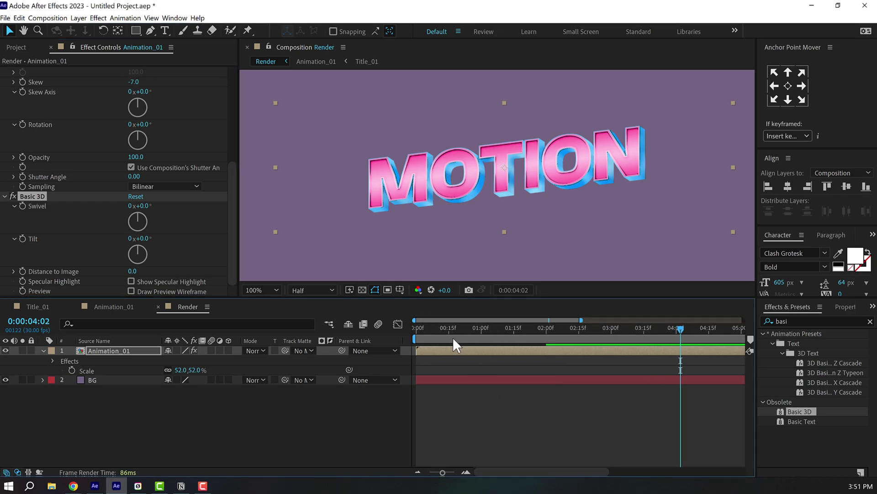
scroll(492, 463, up, 3)
drag(492, 470, 485, 471)
click(503, 328)
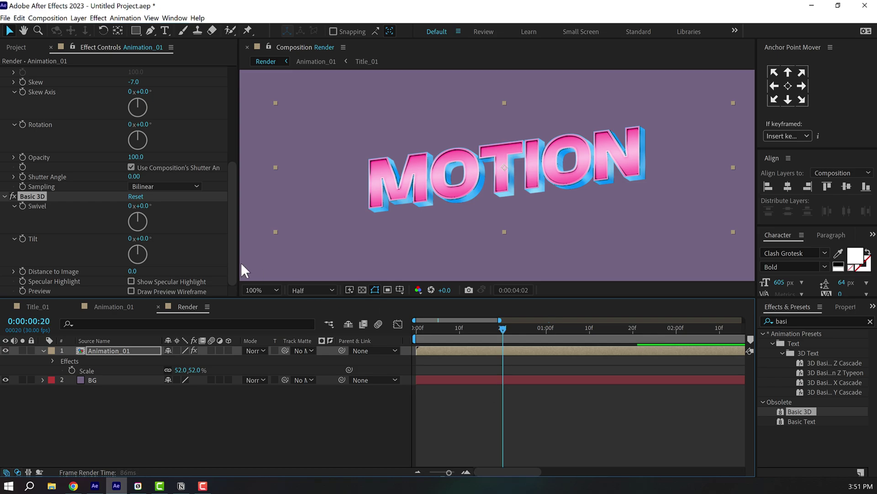
click(23, 206)
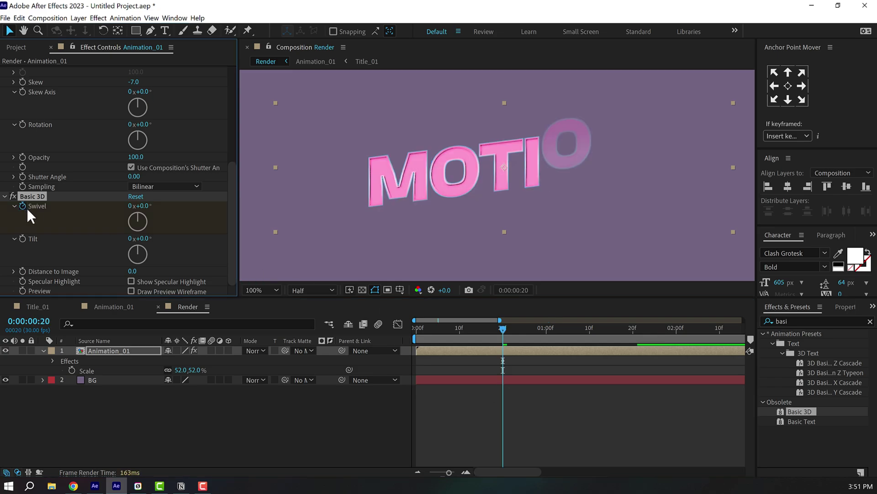
click(675, 328)
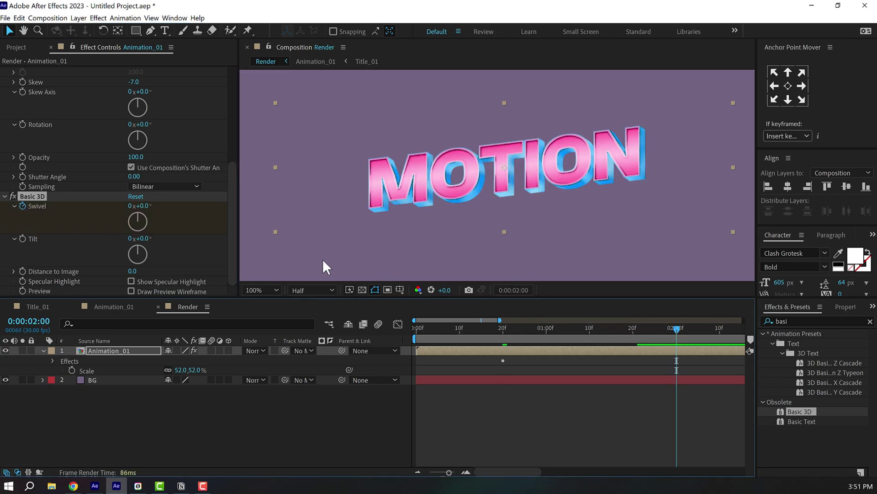
click(143, 206)
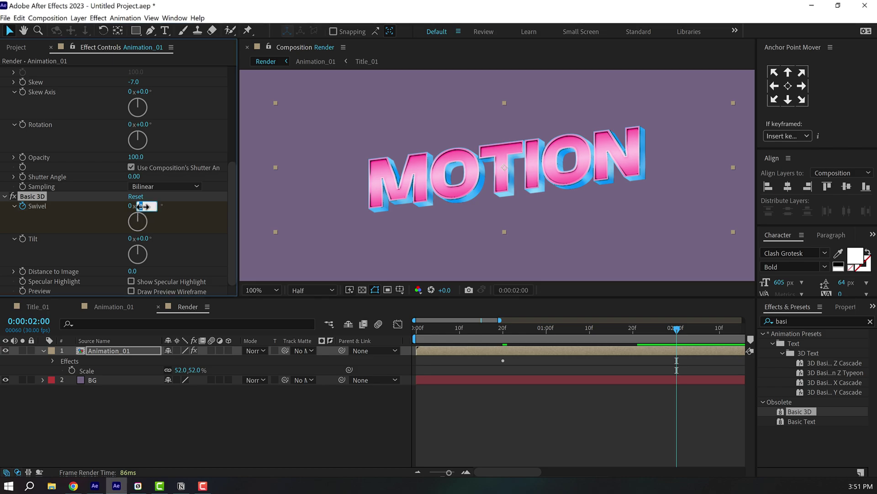
text(10)
key(Return)
Step: Set the Basic 3D Tilt of Animation_01 to -10°
click(143, 239)
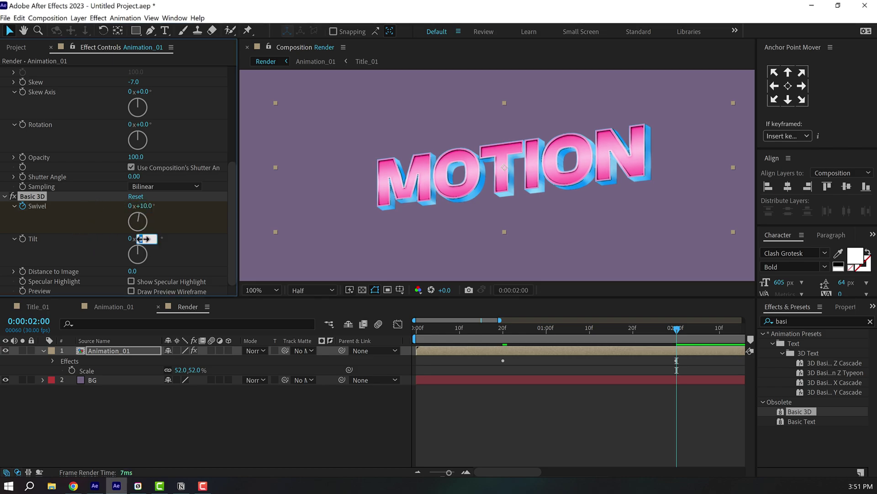
text(-10)
key(Return)
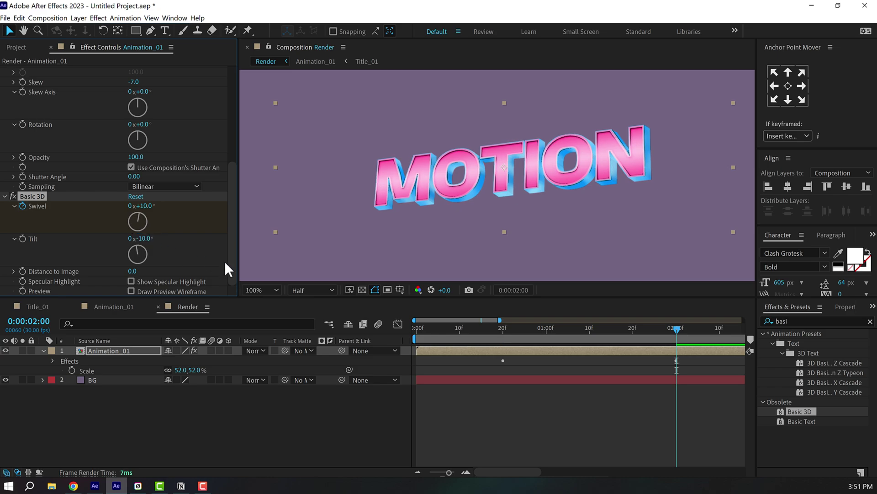
Step: Reveal the Swivel keyframes of Animation_01 and apply Easy Ease to both of them
click(502, 346)
key(u)
drag(493, 363, 524, 379)
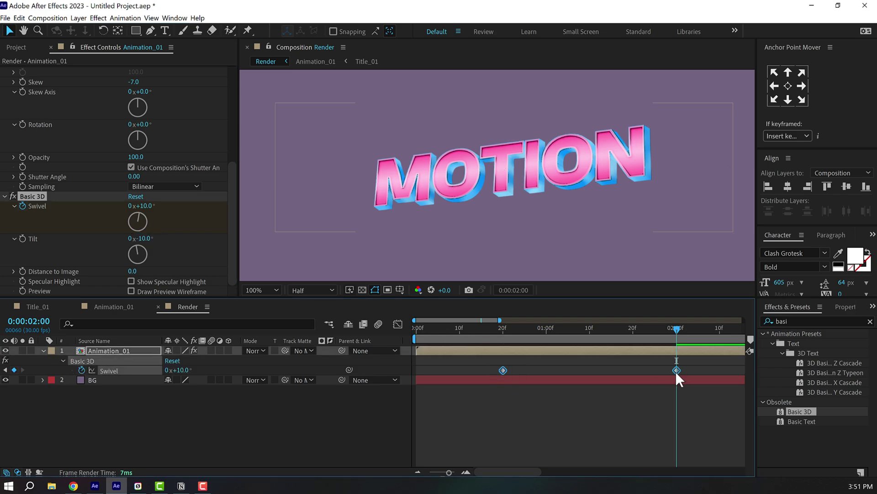
right_click(676, 370)
mouse_move(714, 361)
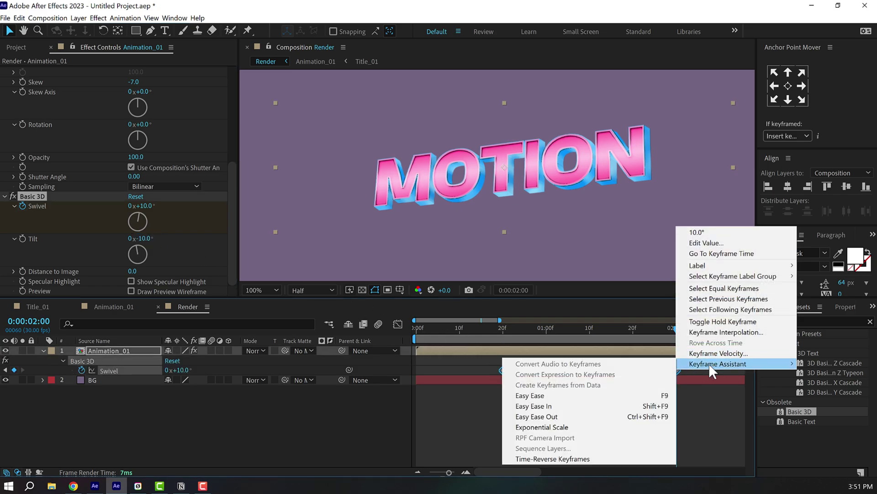
click(553, 395)
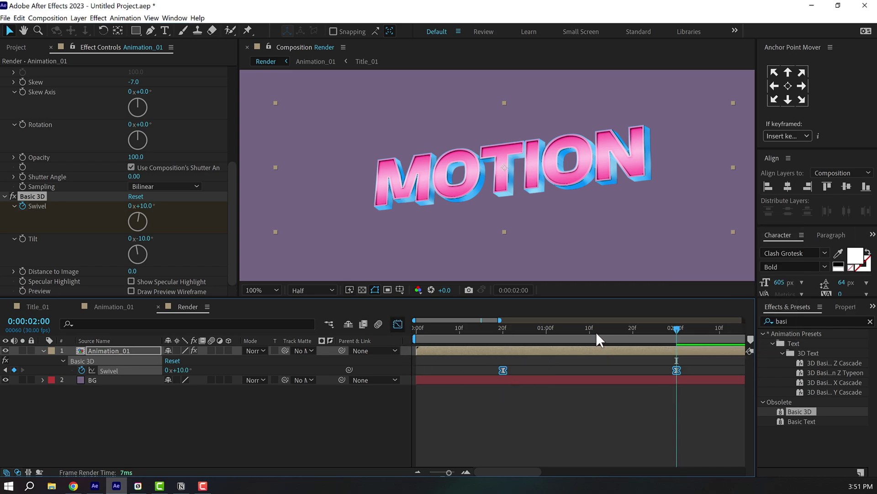
Step: Lengthen both influence handles in the Swivel speed graph so the motion peaks sharply midway
key(shift+F3)
drag(595, 332, 589, 331)
drag(519, 434, 566, 442)
drag(639, 441, 610, 442)
click(495, 328)
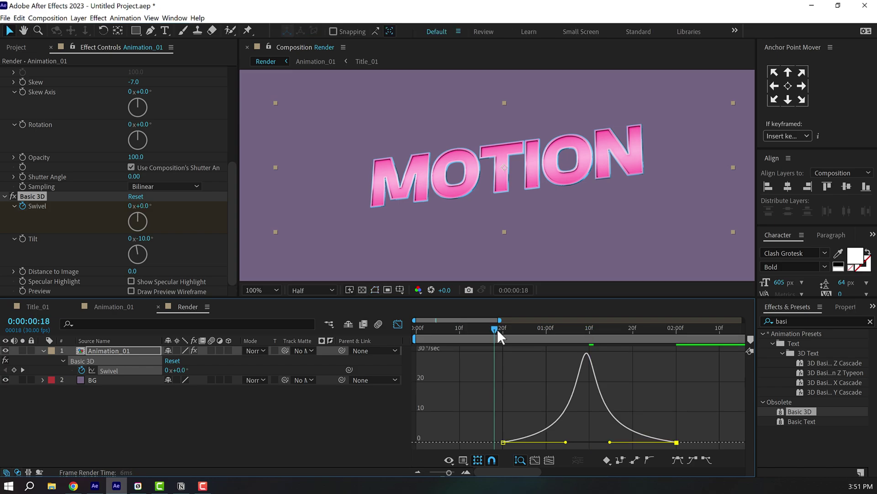
key(shift+F3)
Step: Preview the title animation and shift both Swivel keyframes about 7 frames later
key(space)
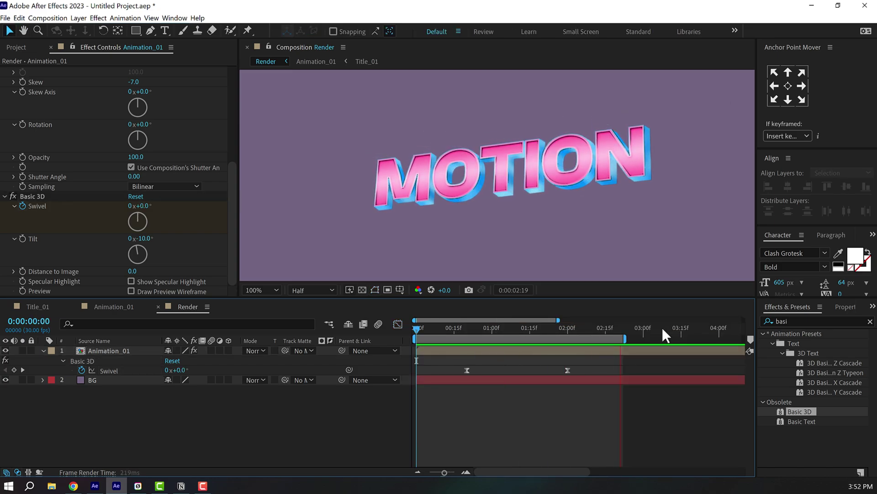
drag(548, 328, 499, 327)
drag(479, 383, 588, 369)
drag(499, 328, 540, 329)
Step: Switch the project's color depth to 16 bpc and return to the effect settings of Animation_01
click(27, 46)
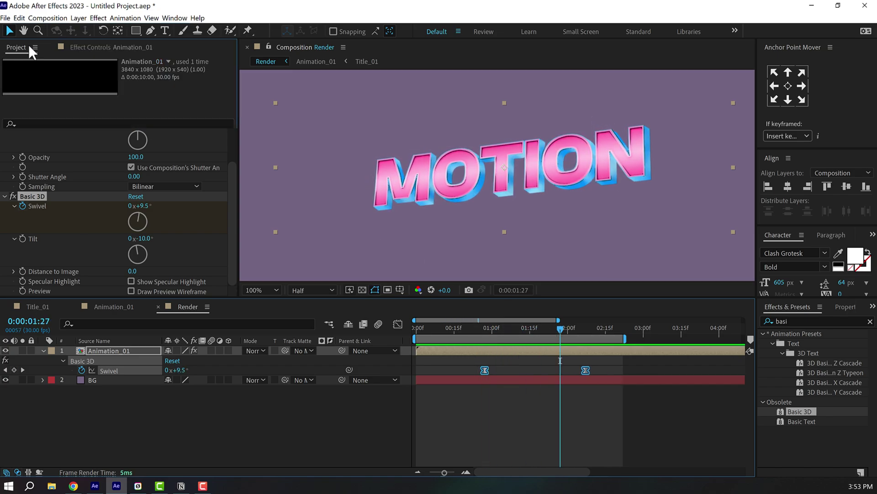
alt+click(73, 291)
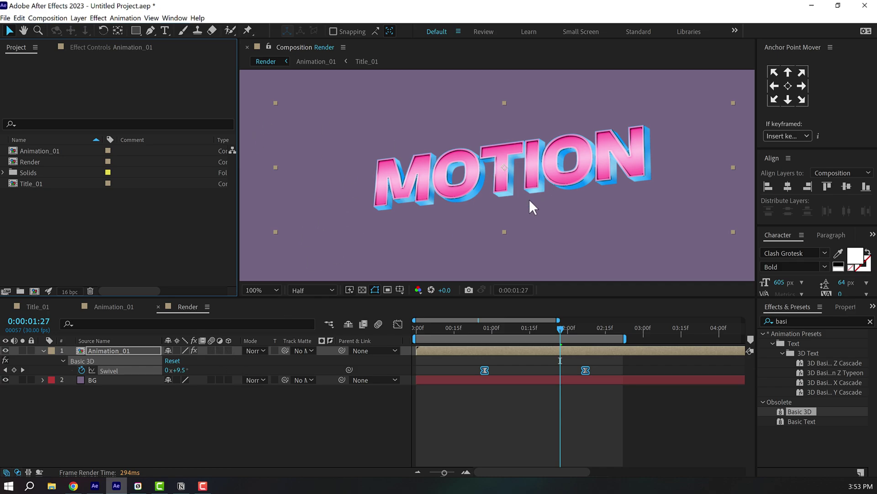
click(486, 423)
click(88, 49)
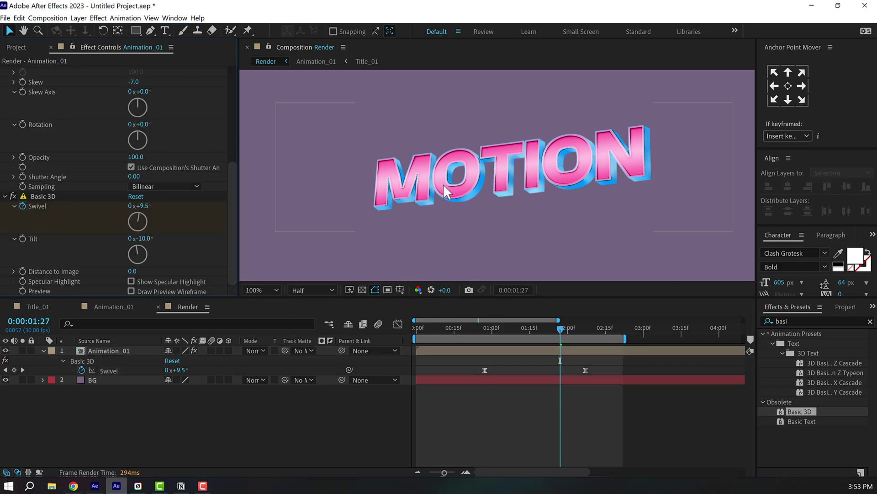
Step: Apply the Drop Shadow effect to Animation_01 with a Softness of 5 and a Distance of 40
double_click(803, 321)
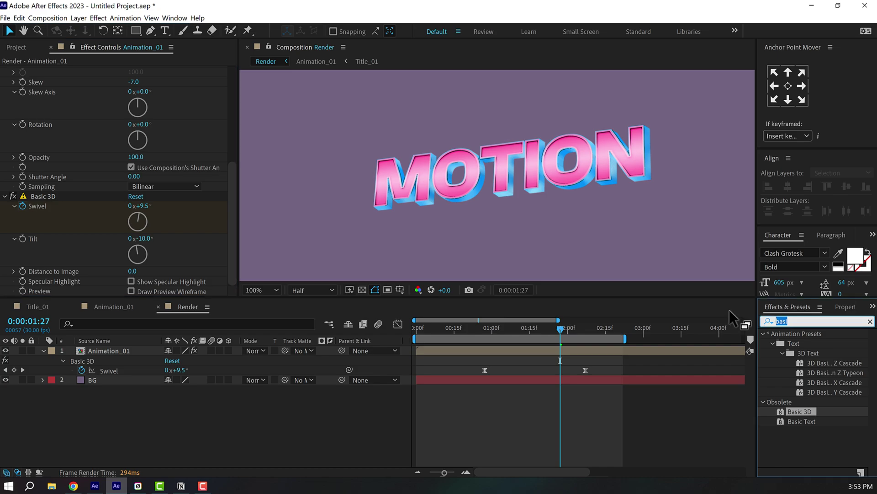
text(drop sh)
drag(818, 372, 120, 350)
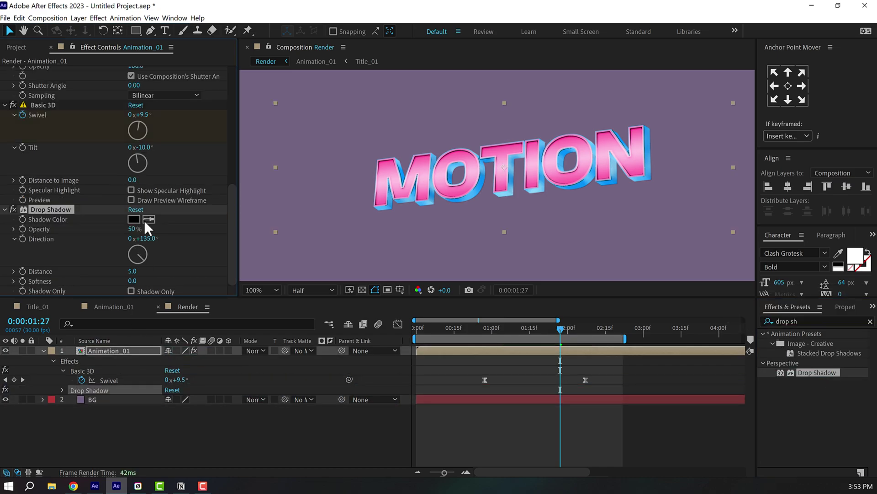
drag(132, 281, 135, 269)
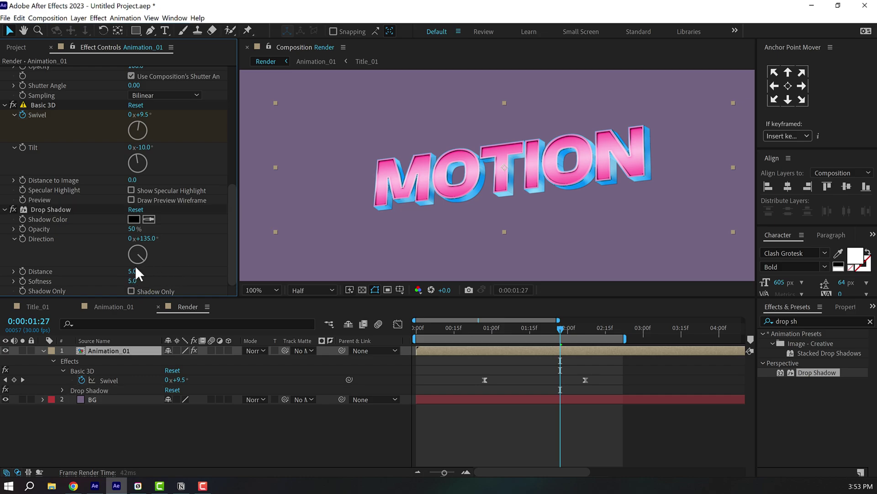
text(40)
key(Return)
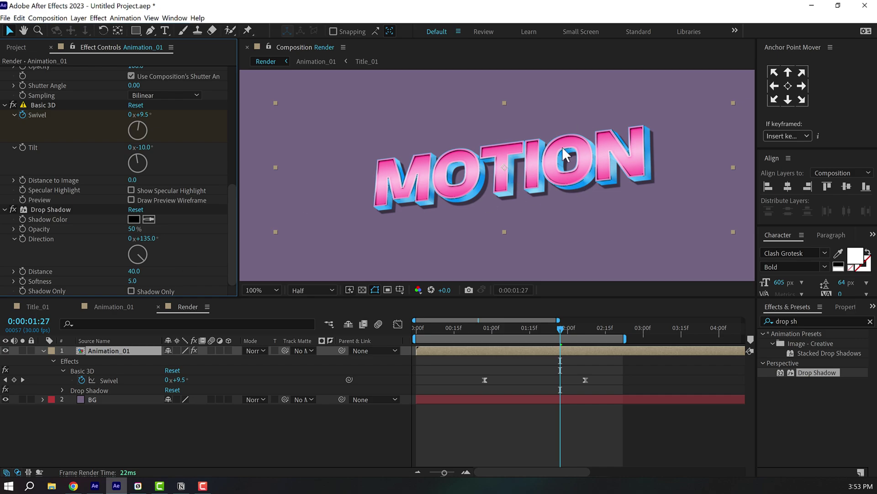
drag(520, 202, 500, 196)
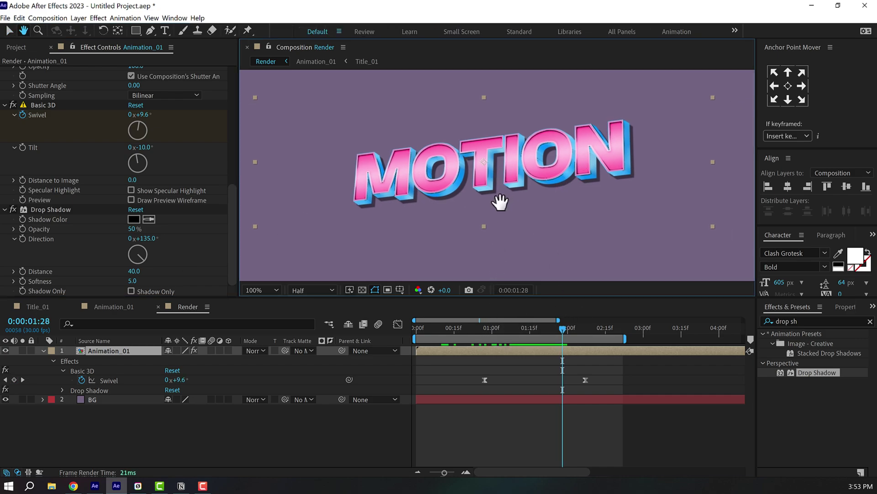
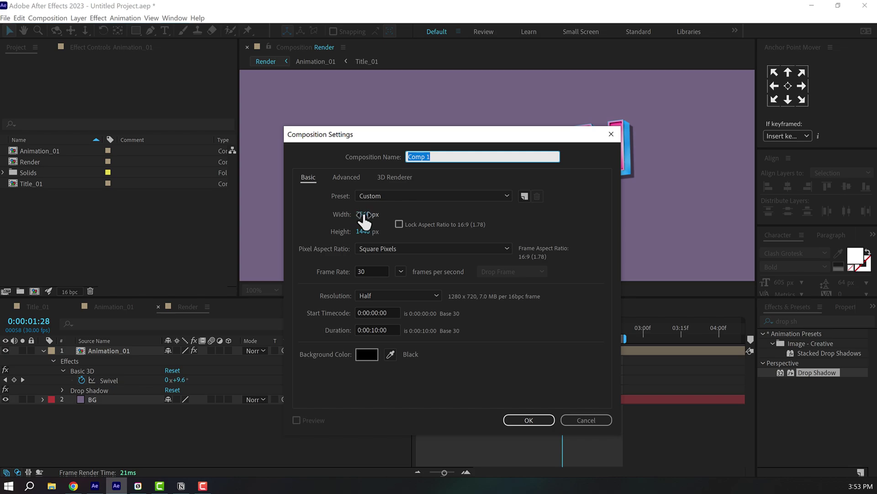
Step: Create a new composition named Ref with a size of 3840 x 1080 px
click(364, 215)
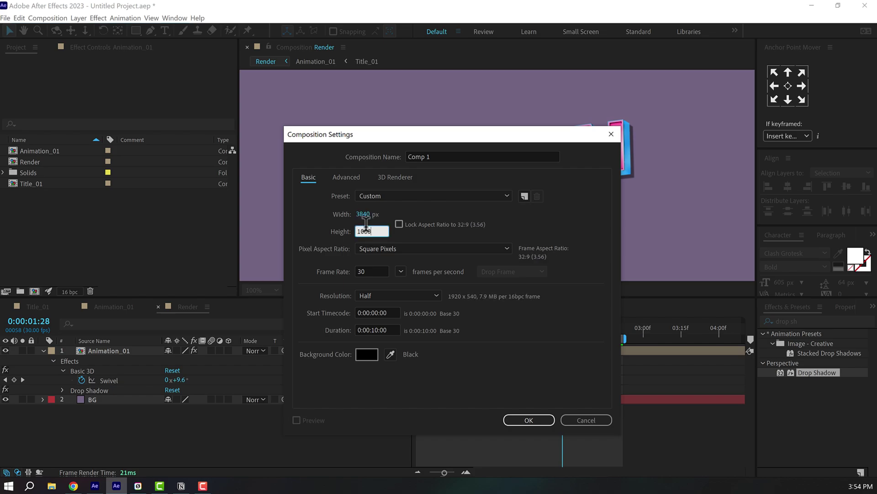
click(435, 156)
text(Ref)
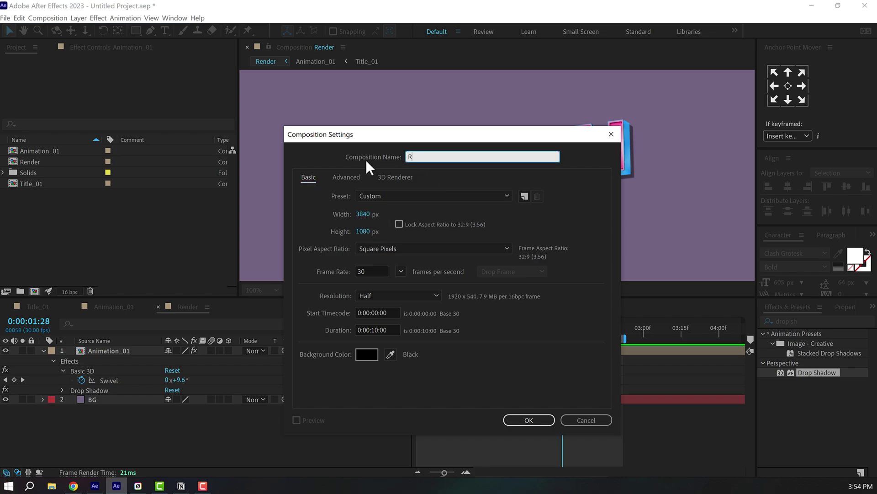
click(522, 412)
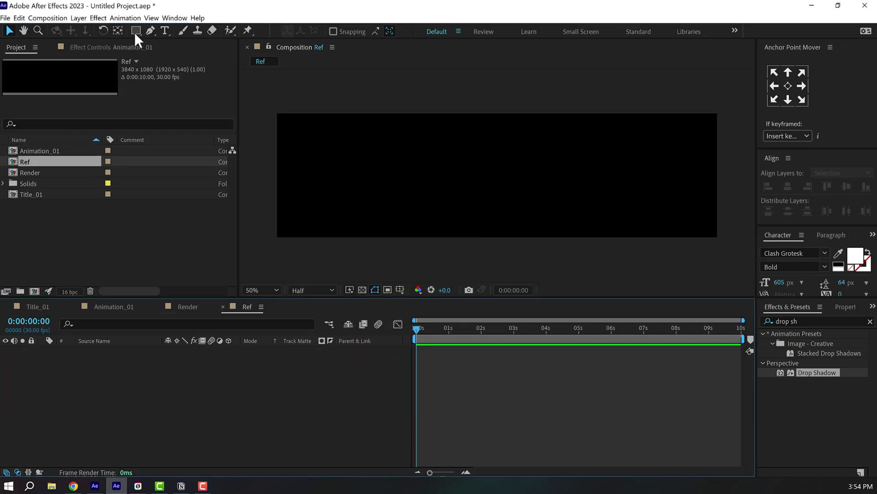
Step: Draw a tall, narrow white rectangle crossing the Ref composition and rotate it to 29°
click(135, 31)
scroll(490, 132, down, 4)
mouse_move(474, 111)
mouse_down()
mouse_move(489, 164)
mouse_move(485, 237)
mouse_up()
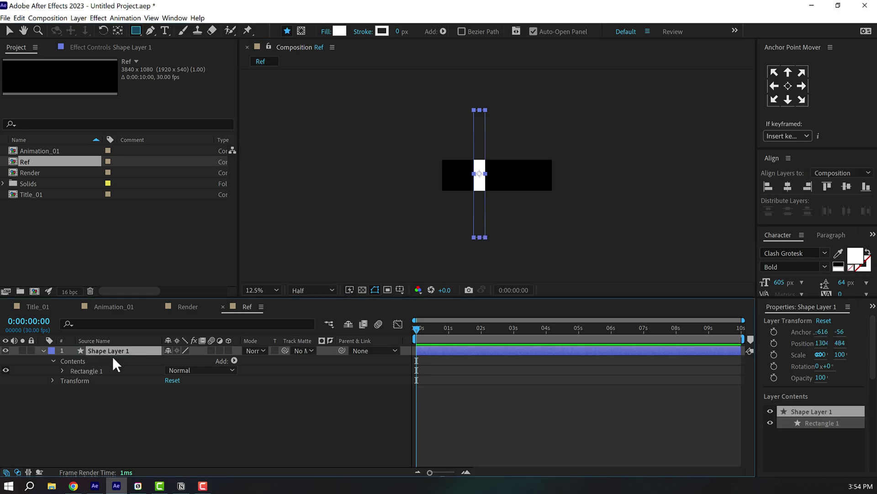
key(r)
drag(182, 360, 196, 360)
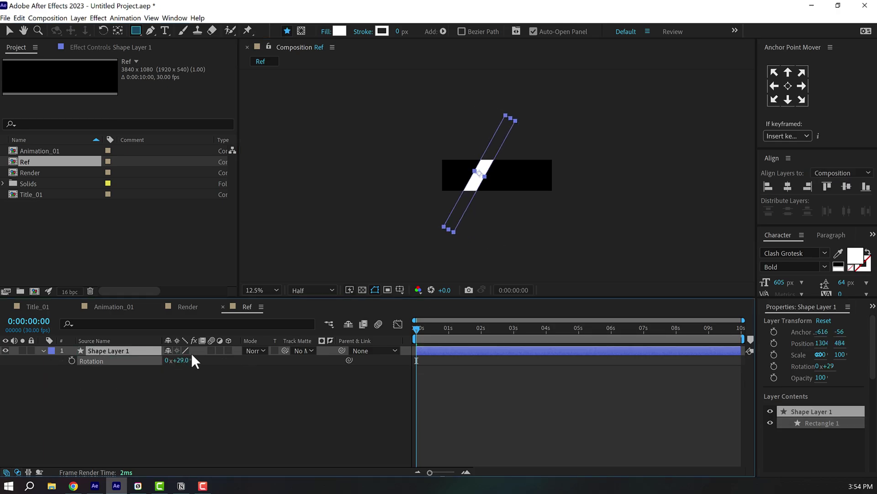
Step: Keyframe the white bar's position from 200, -1100 at 0 seconds to 3568, 2236 at about 3 seconds, crossing the frame diagonally
click(9, 30)
drag(470, 196, 438, 151)
key(p)
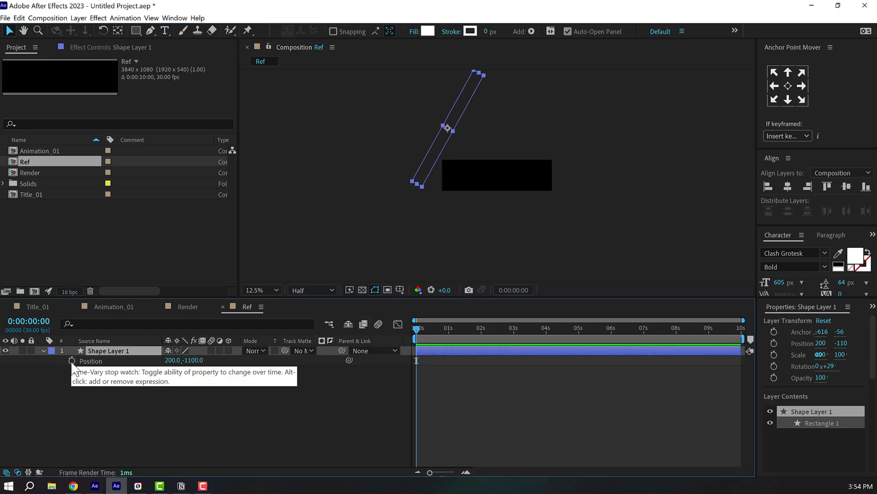
click(72, 361)
drag(497, 339, 515, 341)
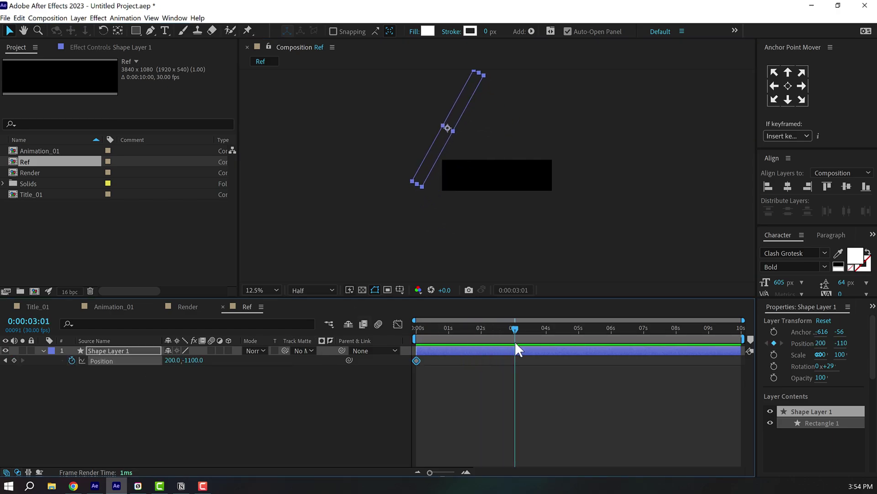
drag(436, 154, 531, 251)
drag(486, 335, 402, 333)
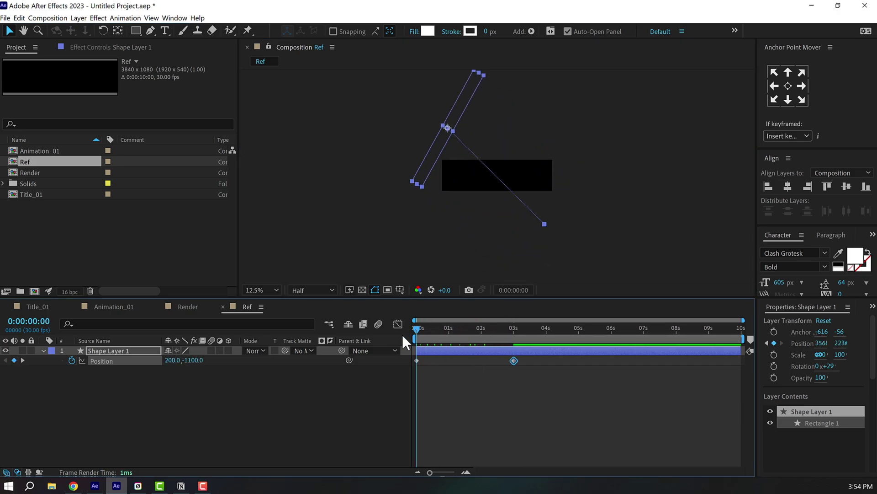
key(space)
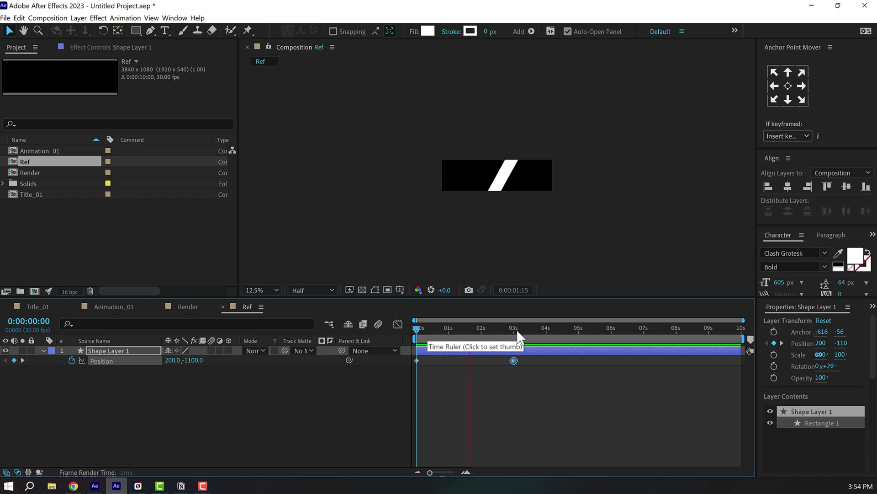
Step: Apply Easy Ease to both position keyframes of Shape Layer 1
mouse_move(509, 327)
mouse_down()
mouse_move(490, 330)
mouse_move(511, 328)
mouse_up()
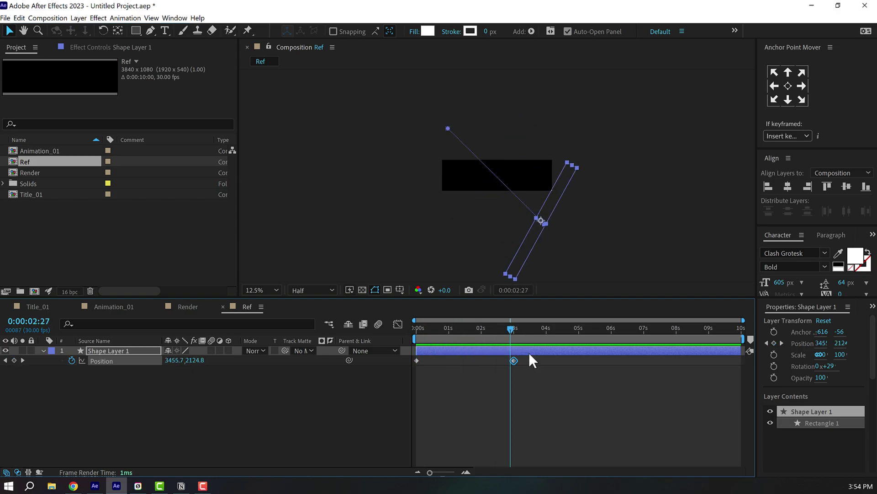
drag(525, 365, 413, 356)
right_click(514, 361)
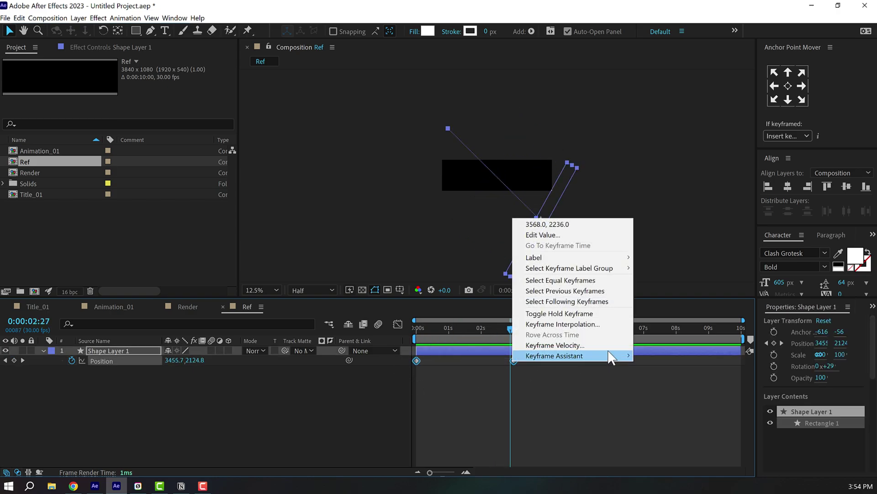
mouse_move(611, 357)
click(713, 385)
click(220, 433)
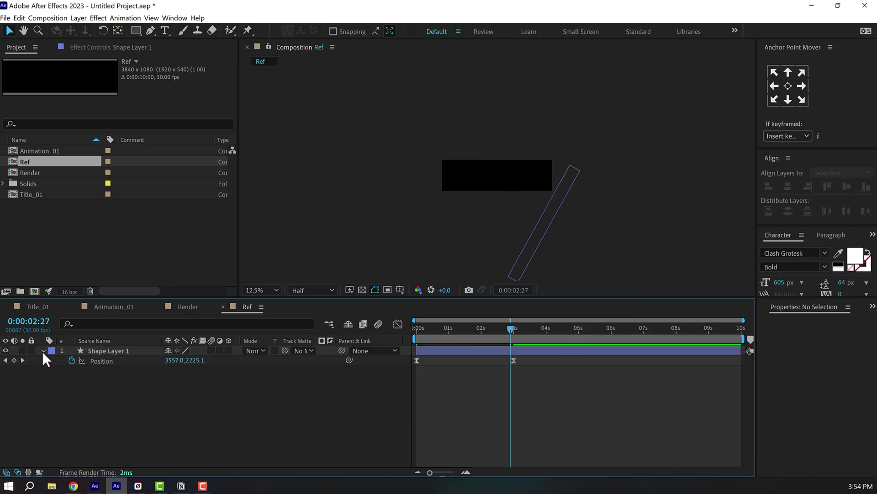
Step: Add a Zig Zag operator to the contents of Shape Layer 1 and set its Size to 113
click(43, 350)
click(42, 350)
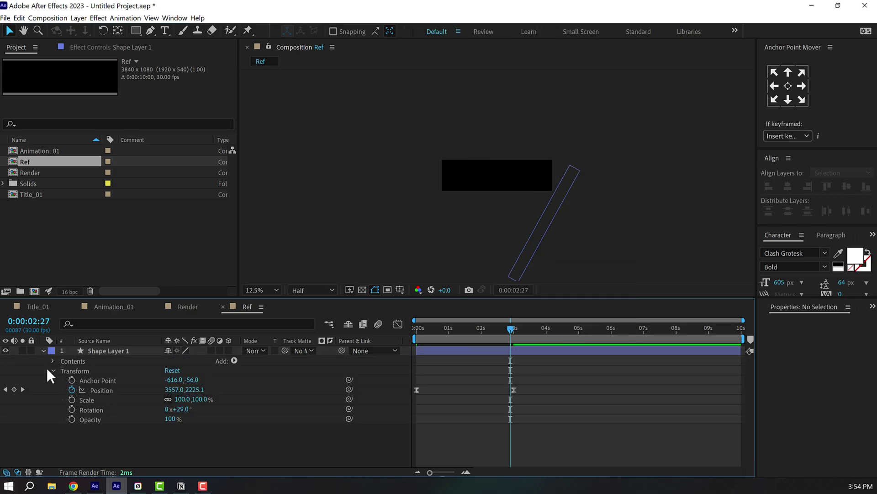
click(52, 370)
click(234, 360)
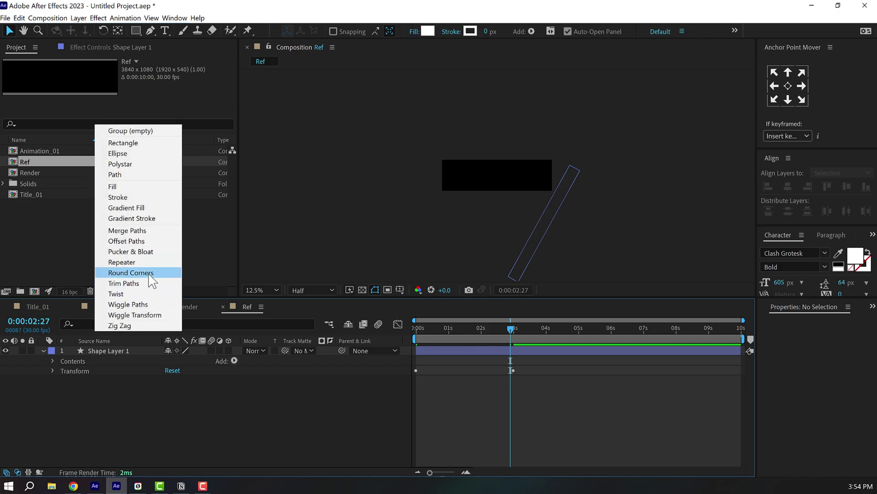
click(123, 324)
click(62, 380)
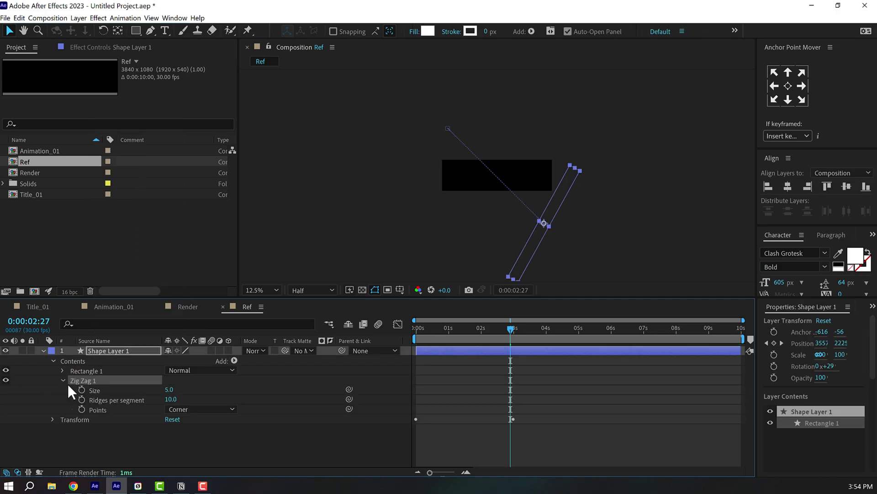
drag(481, 325, 463, 329)
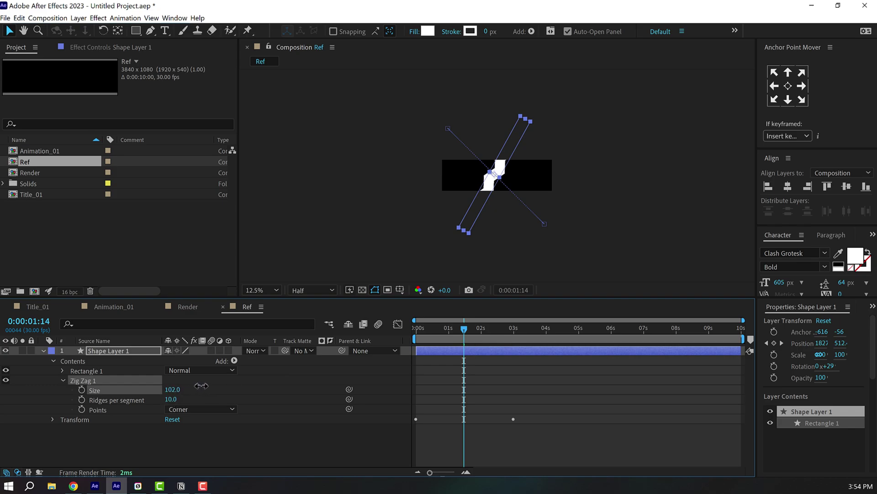
key(period)
key(period)
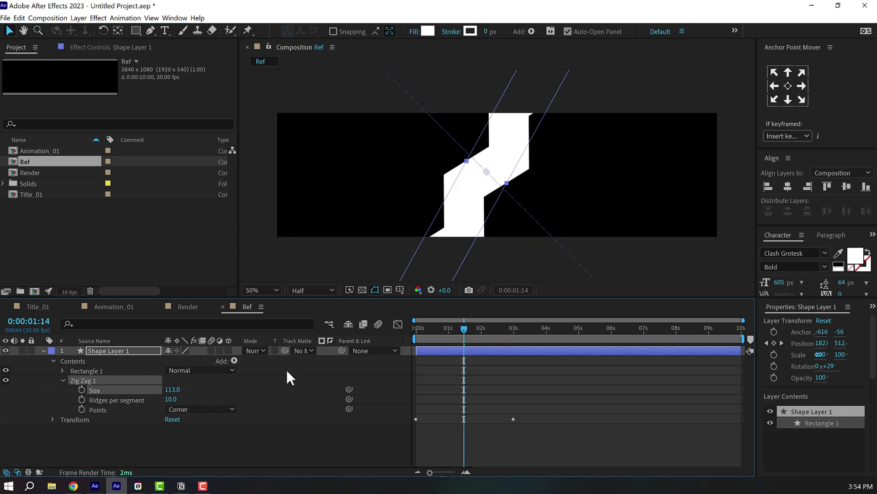
Step: Add a Round Corners operator to Shape Layer 1 with a Radius of about 118
click(235, 360)
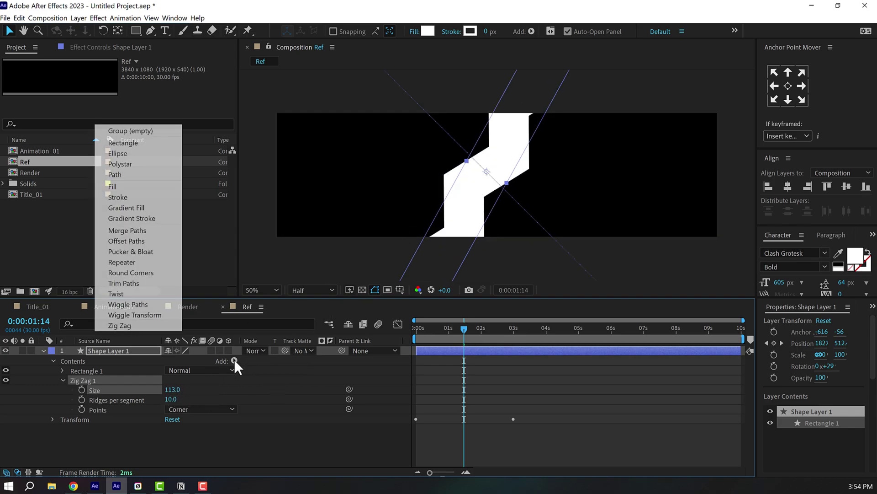
click(129, 272)
click(62, 419)
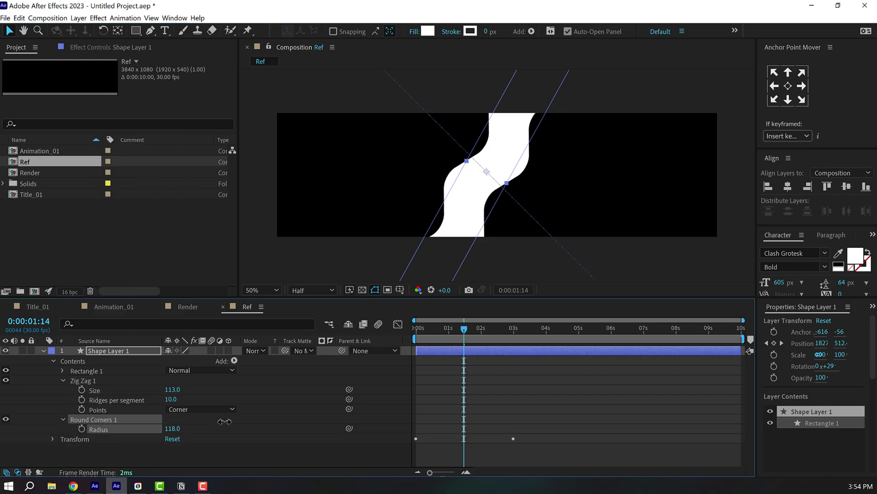
Step: Place the Ref composition above the title layers in Animation_01 and shift it to start at about 0:00:00:23
click(185, 306)
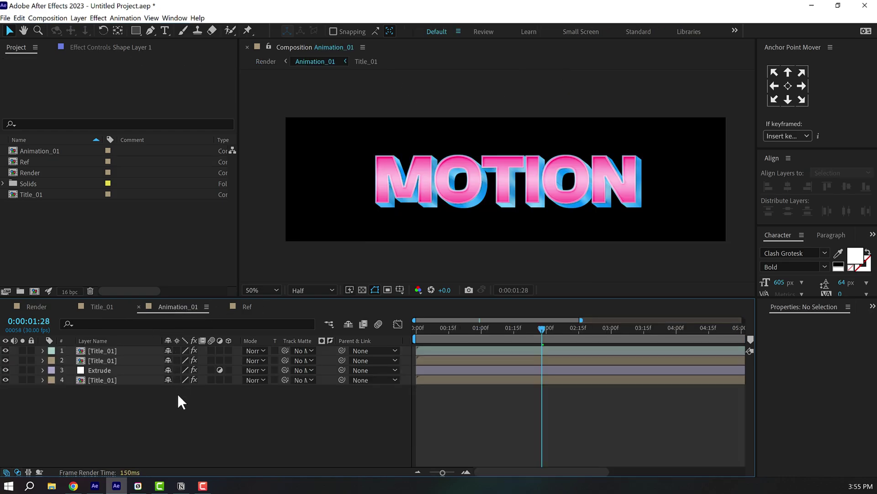
click(51, 231)
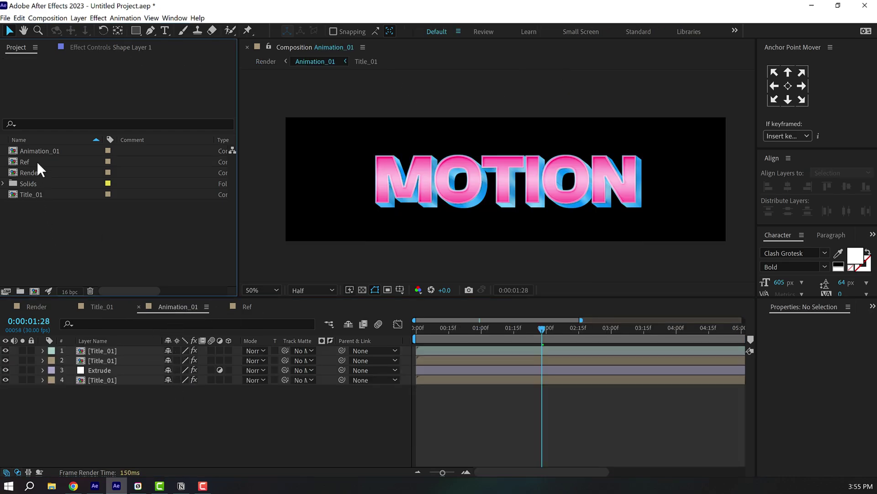
drag(38, 162, 101, 348)
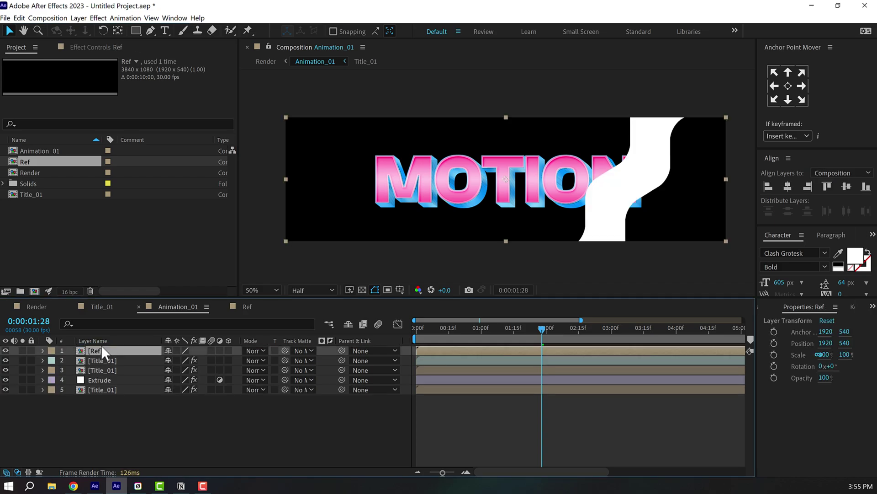
mouse_move(517, 328)
mouse_down()
mouse_move(487, 331)
mouse_move(509, 330)
mouse_up()
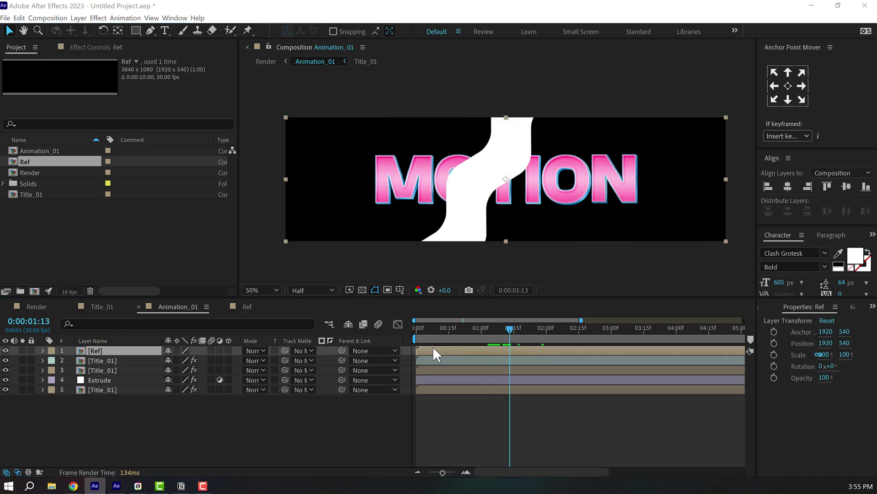
drag(433, 346, 482, 348)
key(space)
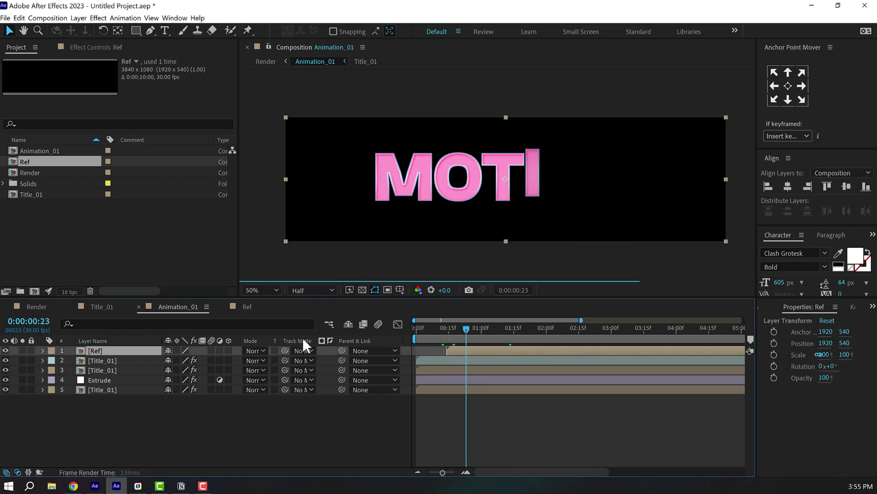
Step: Apply the Set Matte effect to the Ref layer, taking the matte from layer 2, Title_01, with Effects & Masks
key(ctrl+5)
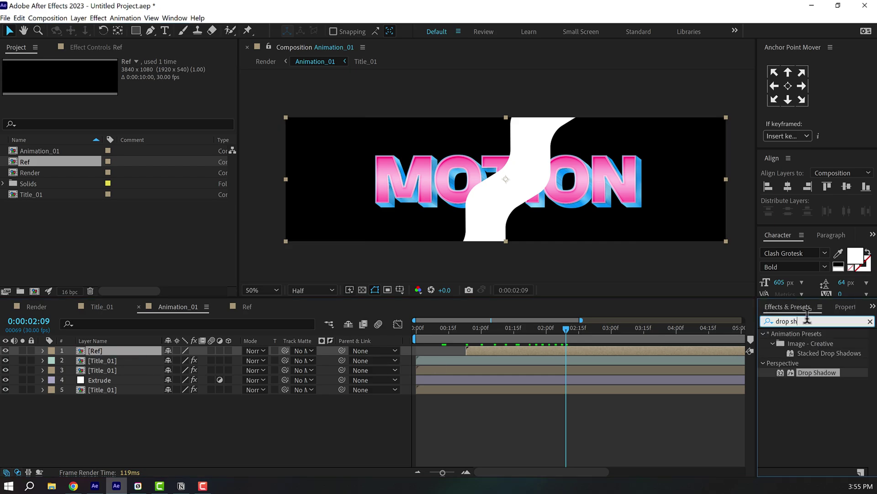
text(set ma)
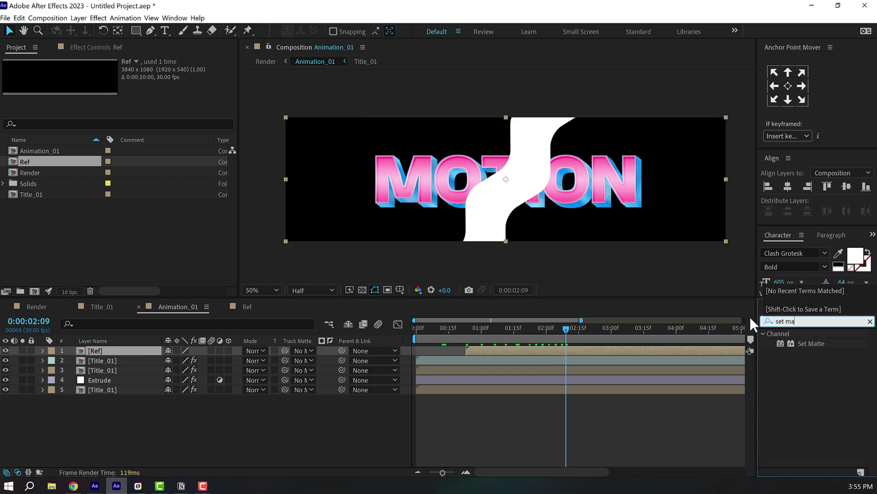
double_click(811, 343)
click(152, 81)
click(155, 113)
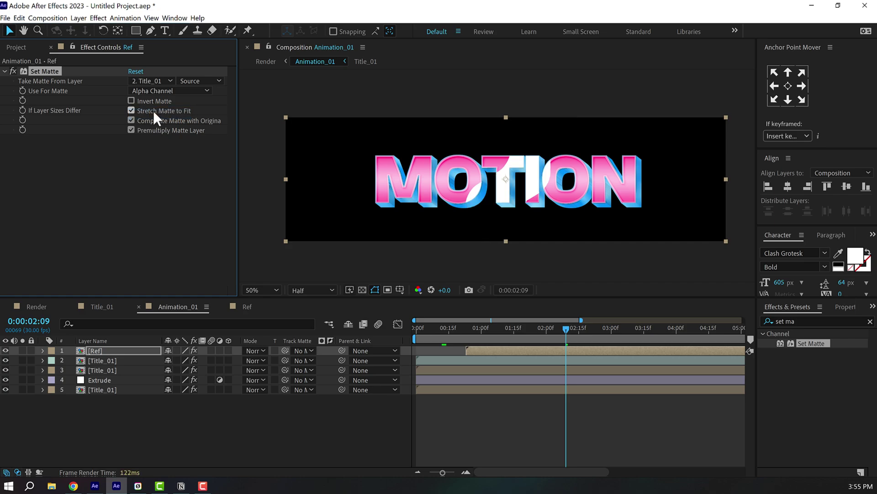
click(200, 81)
click(210, 109)
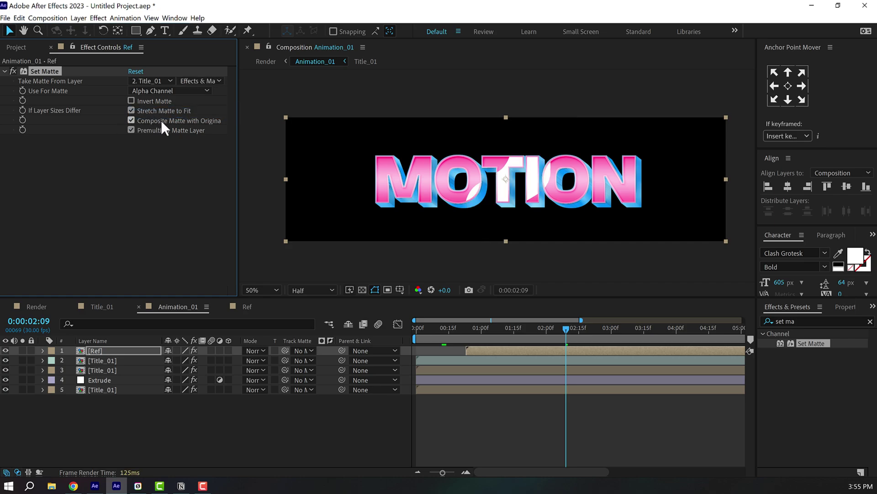
Step: Lower the Ref layer's opacity to 72% and preview the light sweep across the title
click(103, 350)
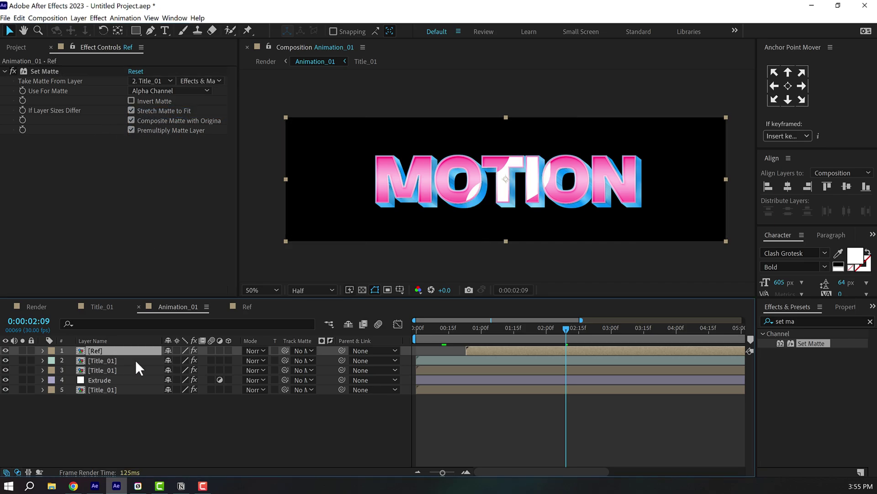
key(t)
drag(168, 361, 155, 363)
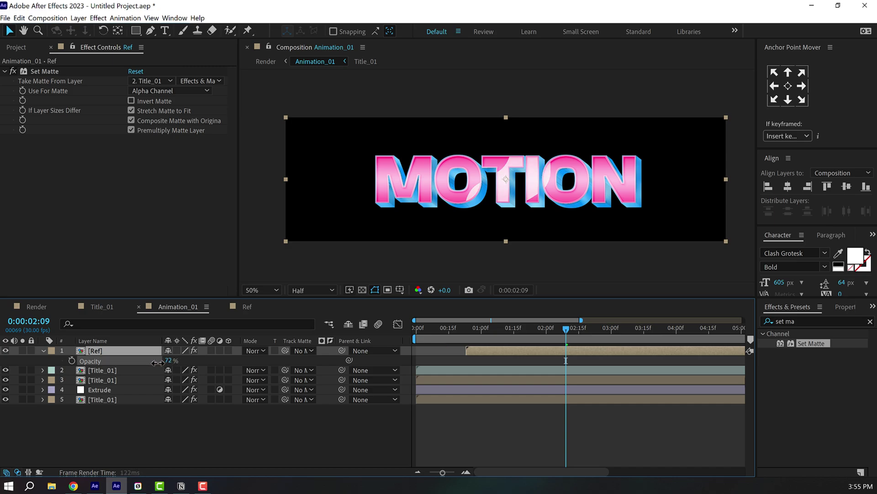
click(148, 405)
drag(451, 329, 552, 360)
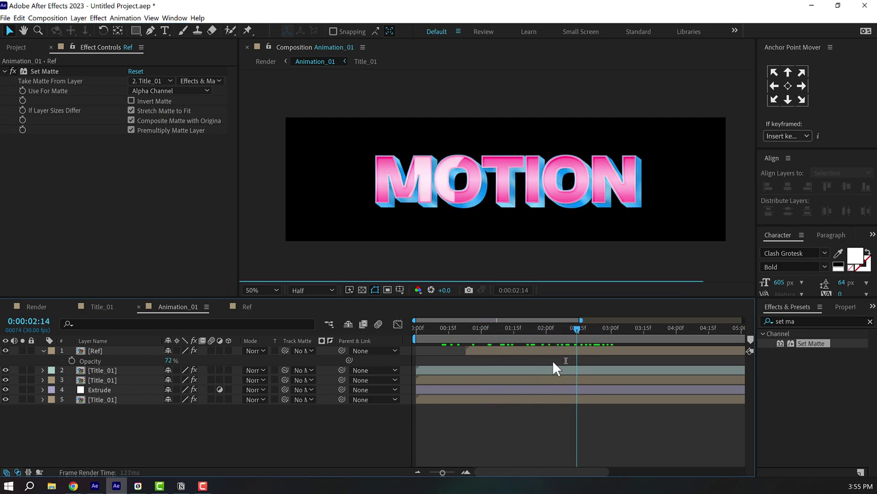
Step: Preview the Render composition, and apply the Fill effect to its BG layer with a more saturated purple color
click(41, 307)
drag(458, 331, 390, 337)
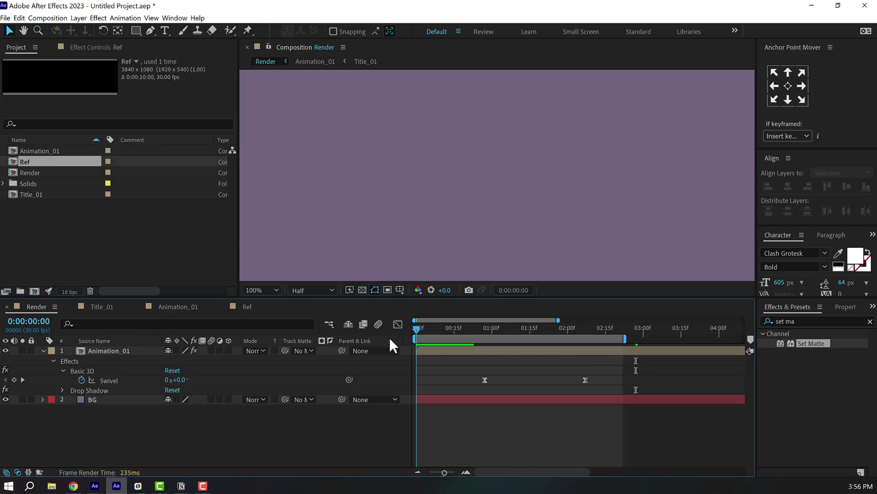
key(space)
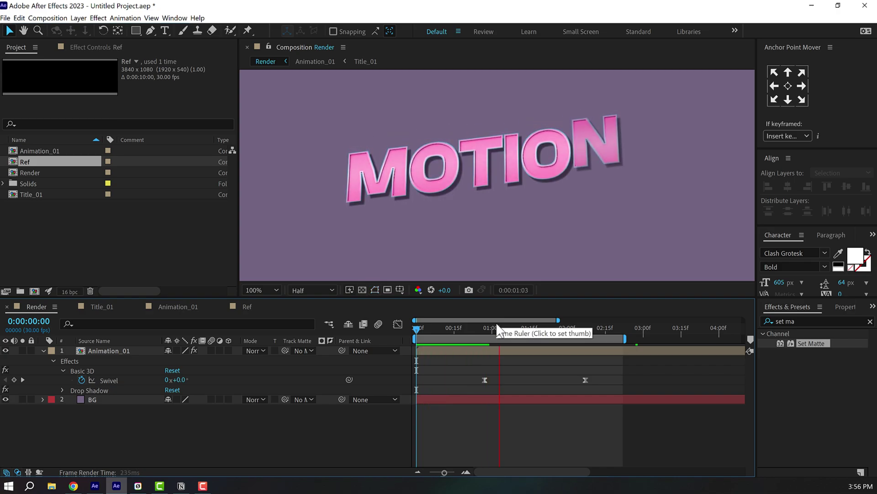
click(147, 400)
click(801, 320)
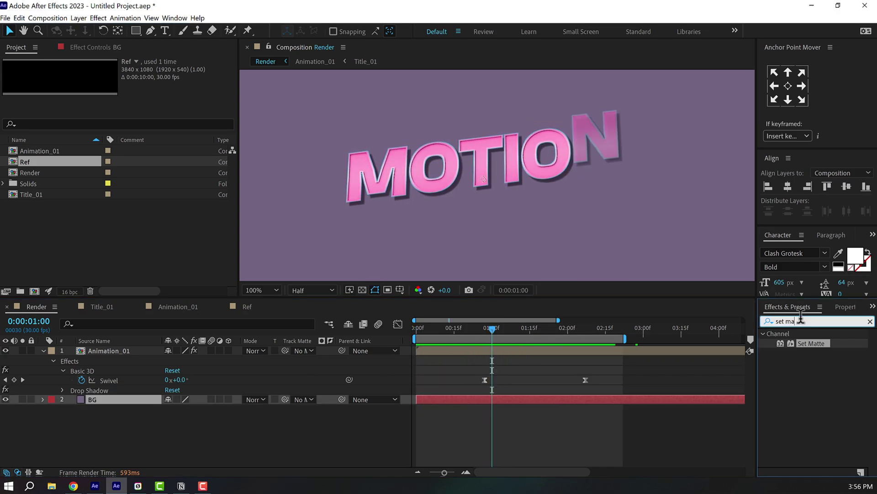
text(fill)
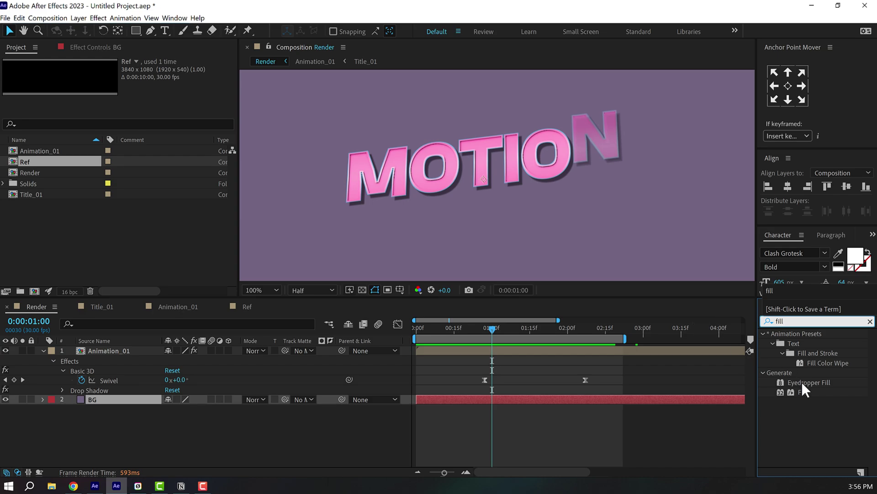
double_click(802, 390)
click(133, 100)
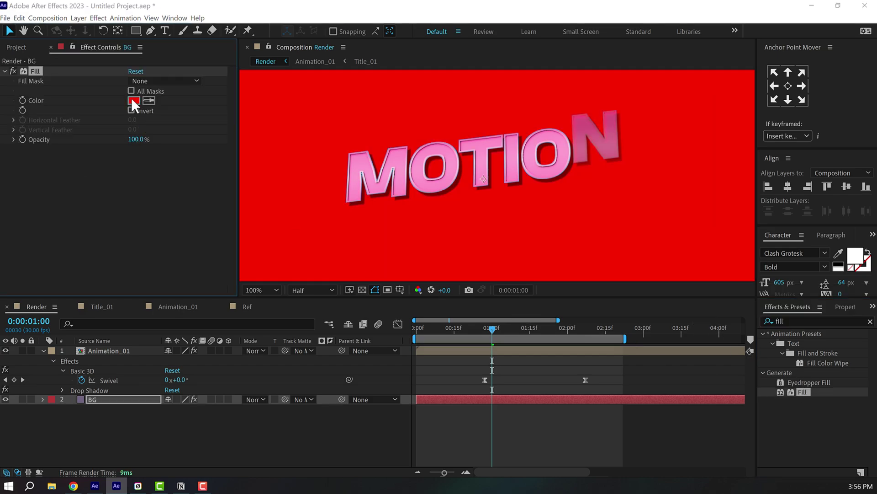
click(359, 220)
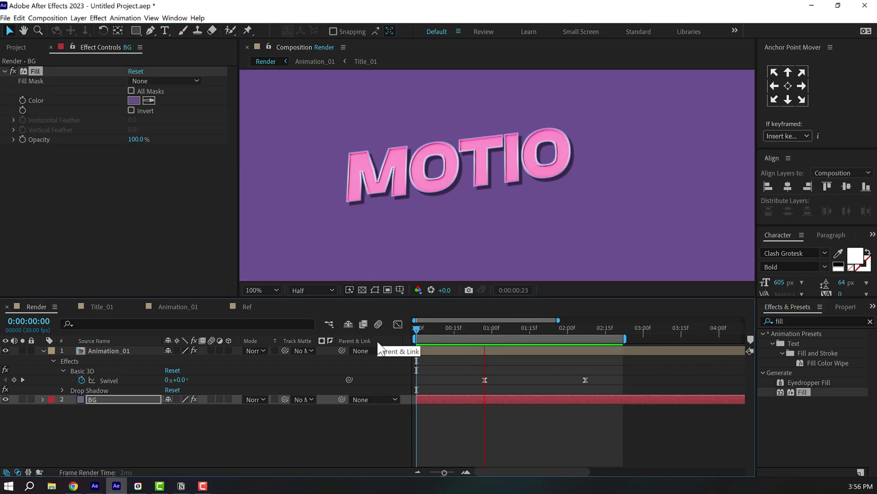